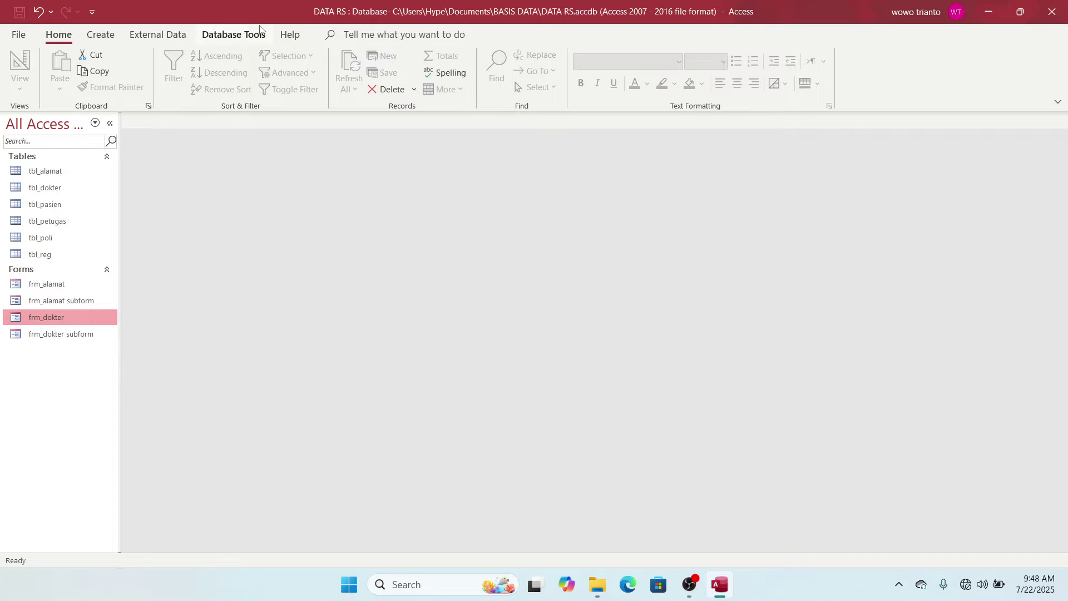
Create a new query in design view with tbl_pasien and tbl_alamat, and enlarge both field lists to show all their fields
{"action": "left_click", "coordinate": [102, 38]}
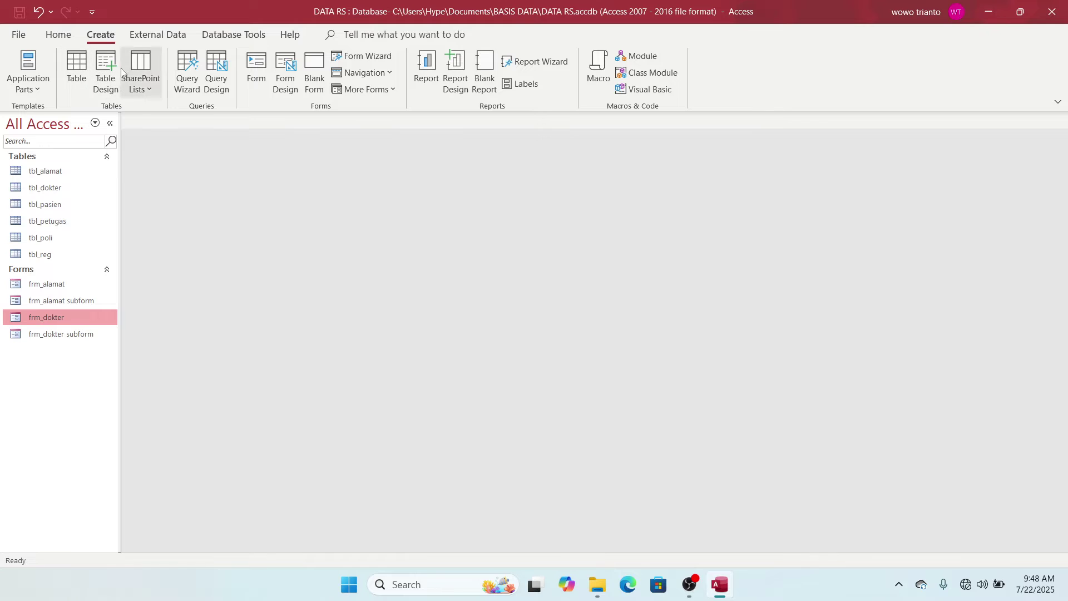
{"action": "left_click", "coordinate": [215, 80]}
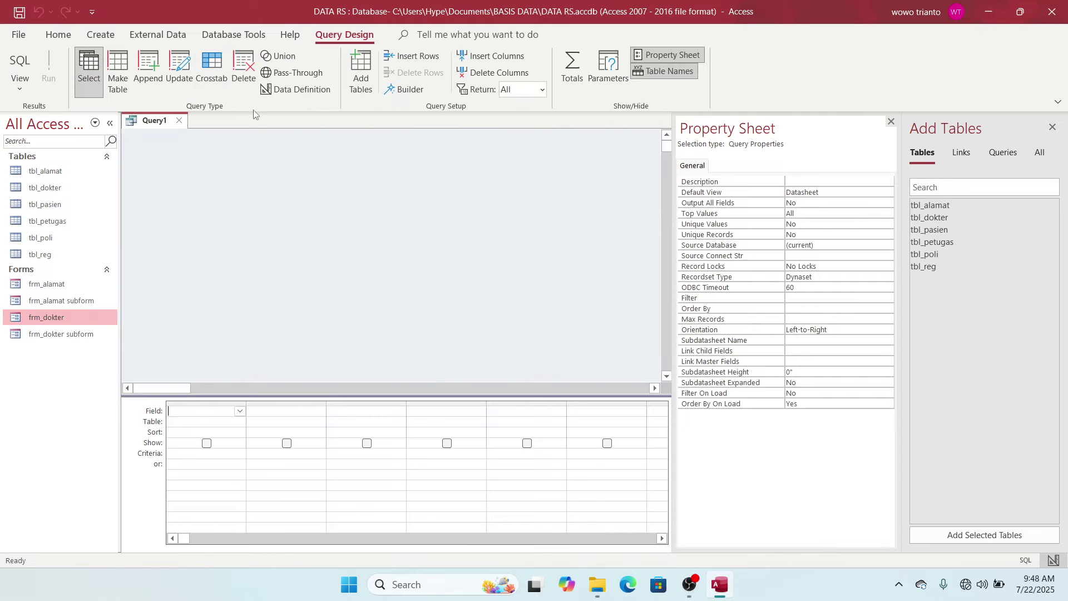
{"action": "right_click", "coordinate": [322, 202]}
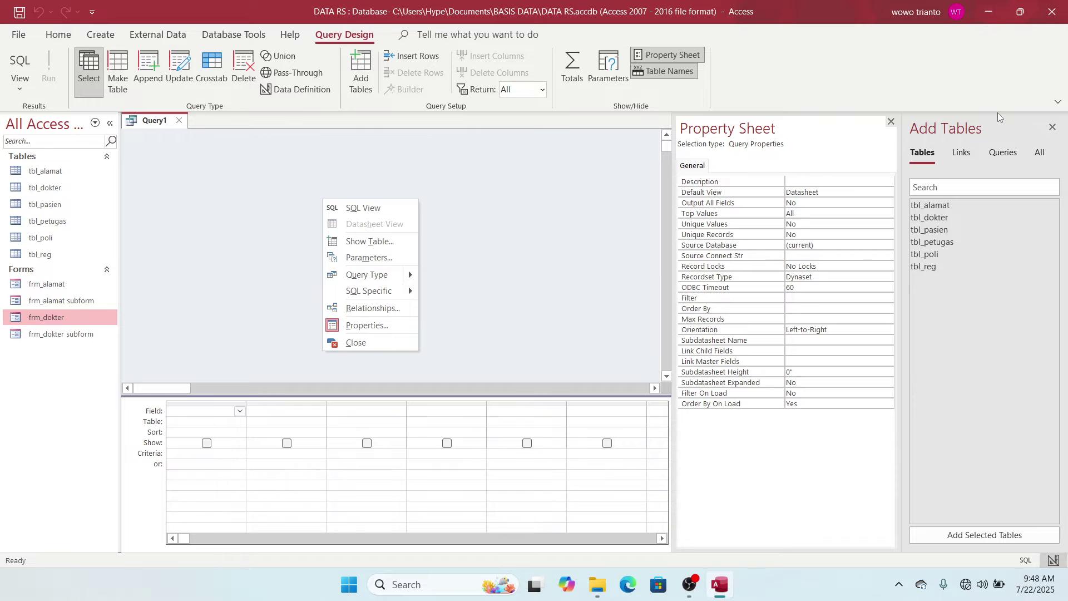
{"action": "left_click", "coordinate": [938, 234]}
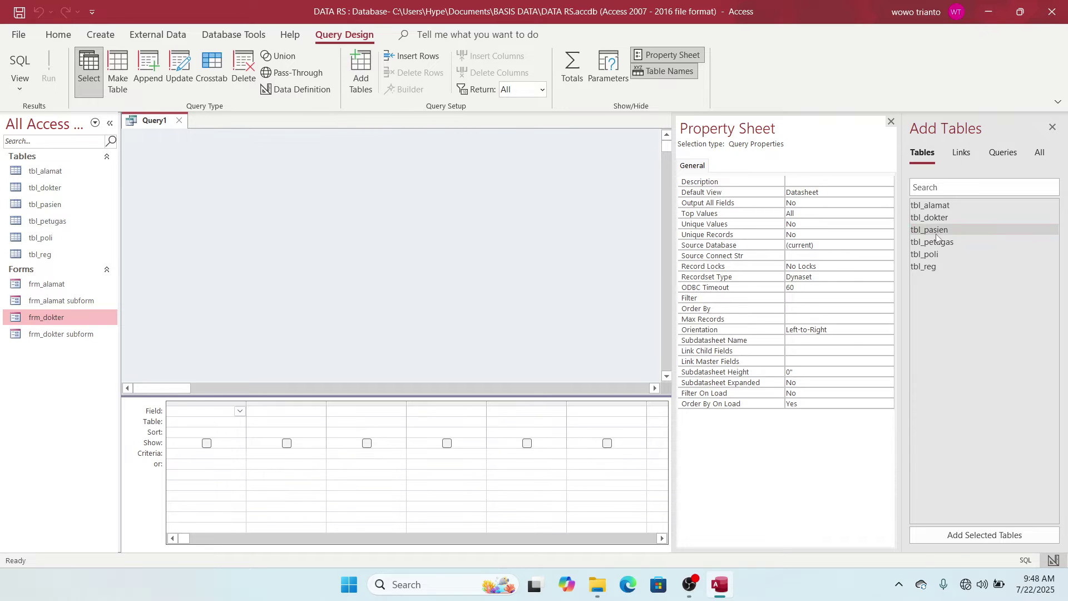
{"action": "double_click", "coordinate": [937, 232]}
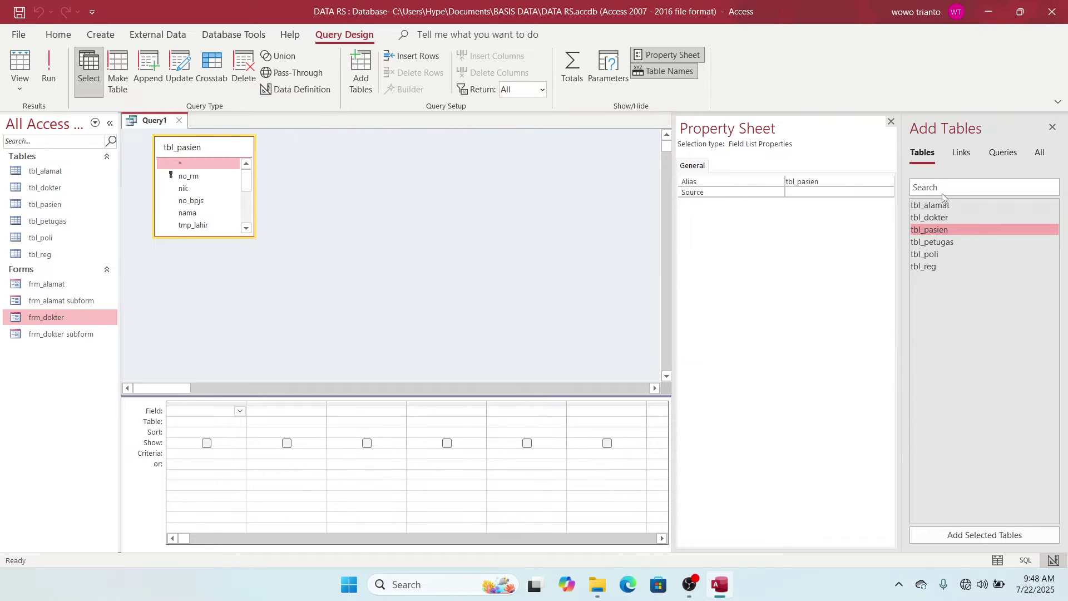
{"action": "double_click", "coordinate": [937, 206]}
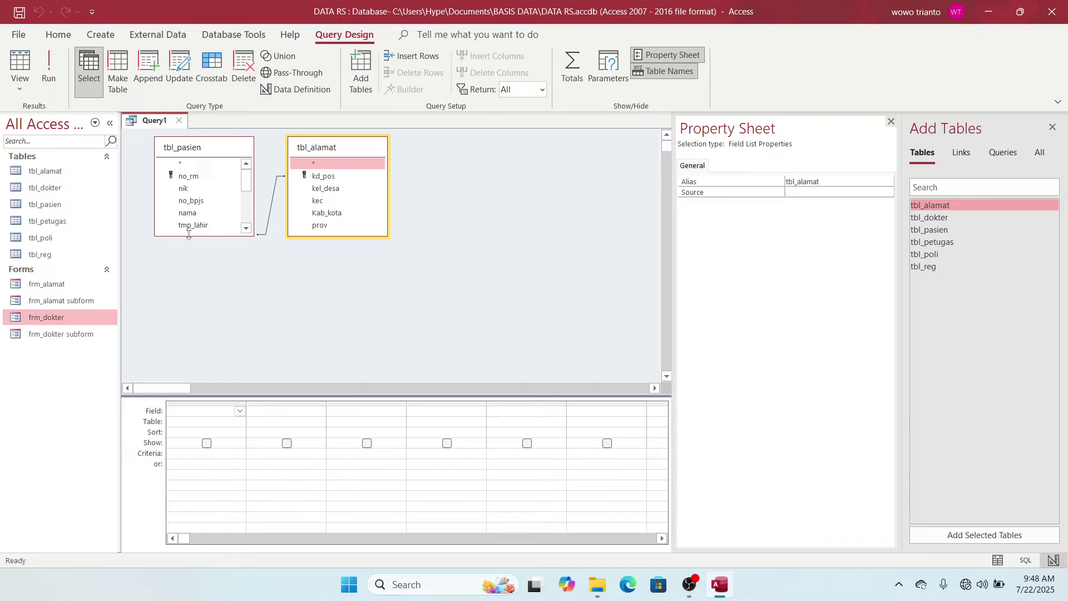
{"action": "left_click_drag", "start_coordinate": [187, 236], "coordinate": [185, 382]}
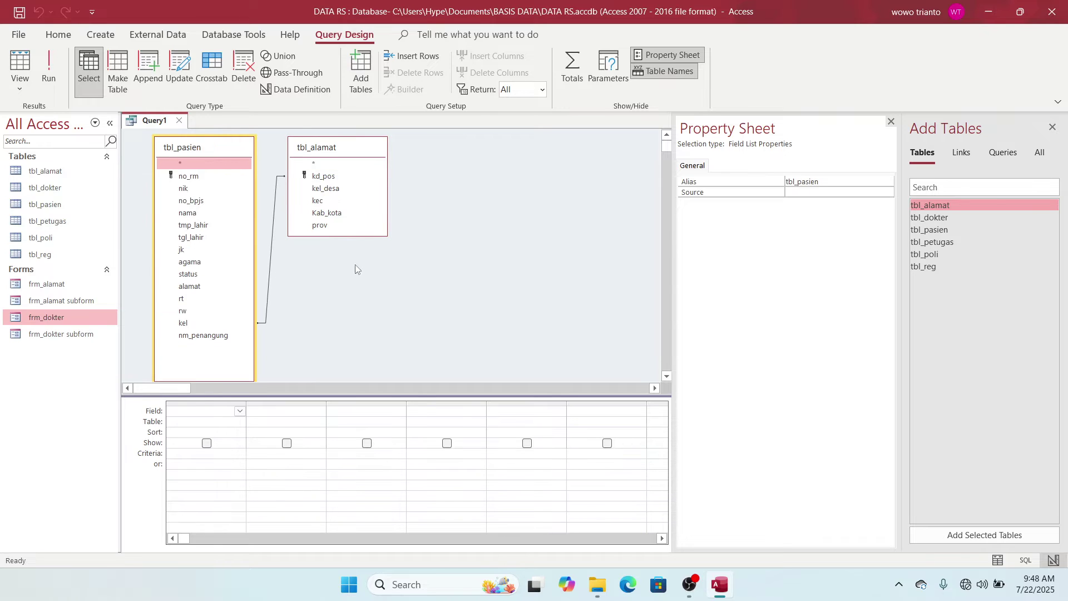
{"action": "left_click_drag", "start_coordinate": [371, 237], "coordinate": [372, 258]}
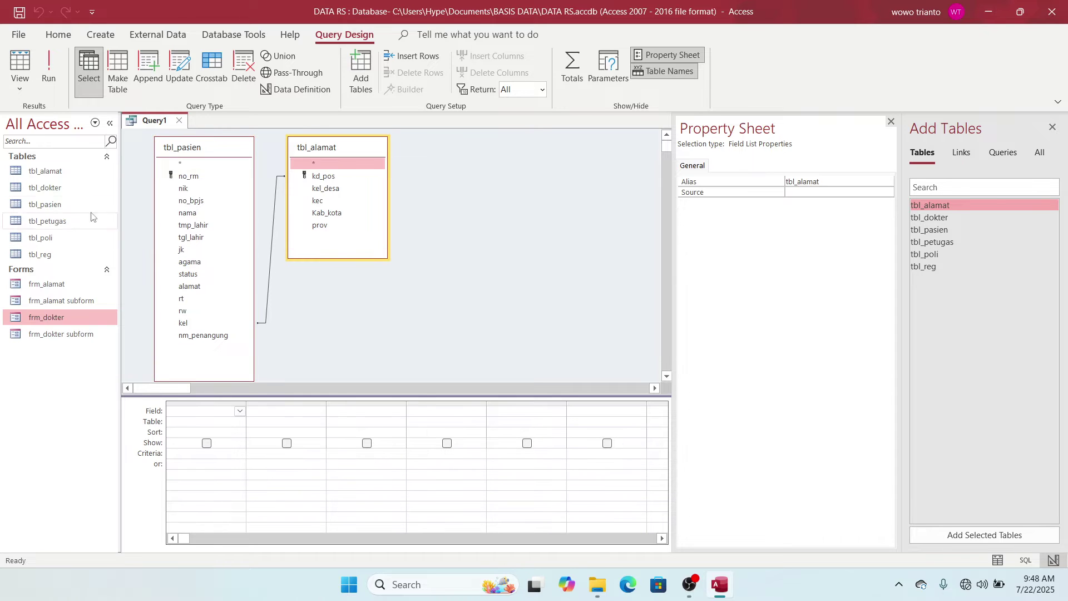
Examine the data type options of the kel field in tbl_pasien's design view, and close the table without changes
{"action": "double_click", "coordinate": [53, 205]}
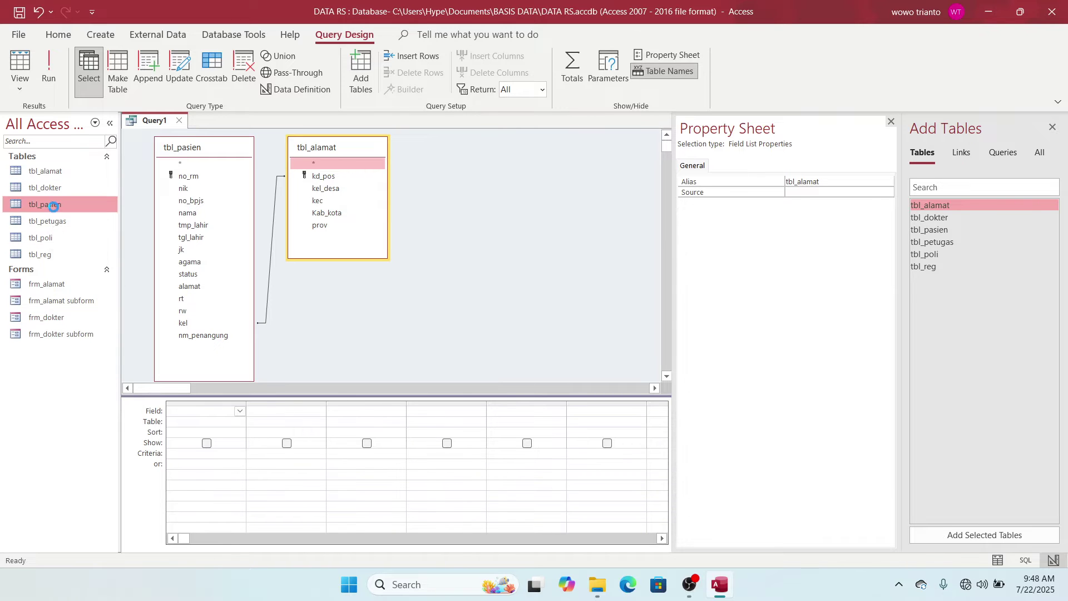
{"action": "left_click", "coordinate": [20, 64]}
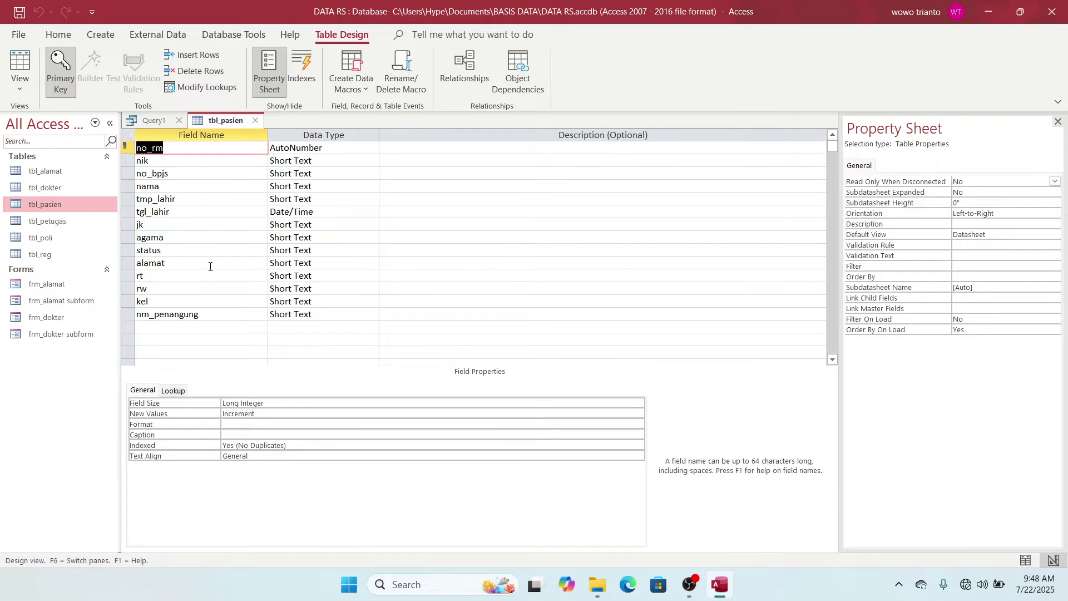
{"action": "left_click", "coordinate": [223, 304]}
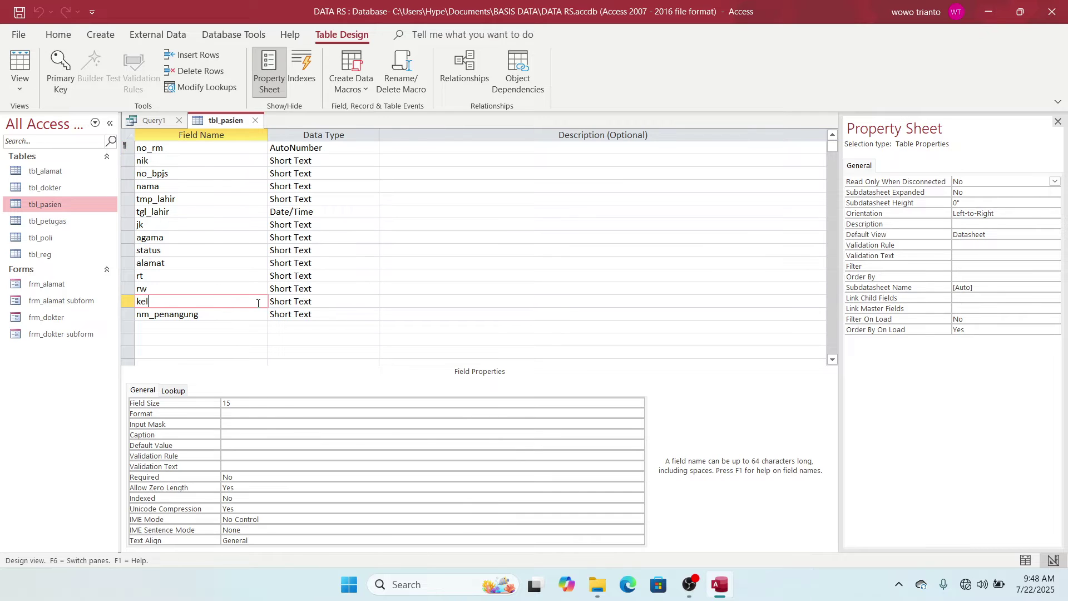
{"action": "left_click", "coordinate": [327, 300]}
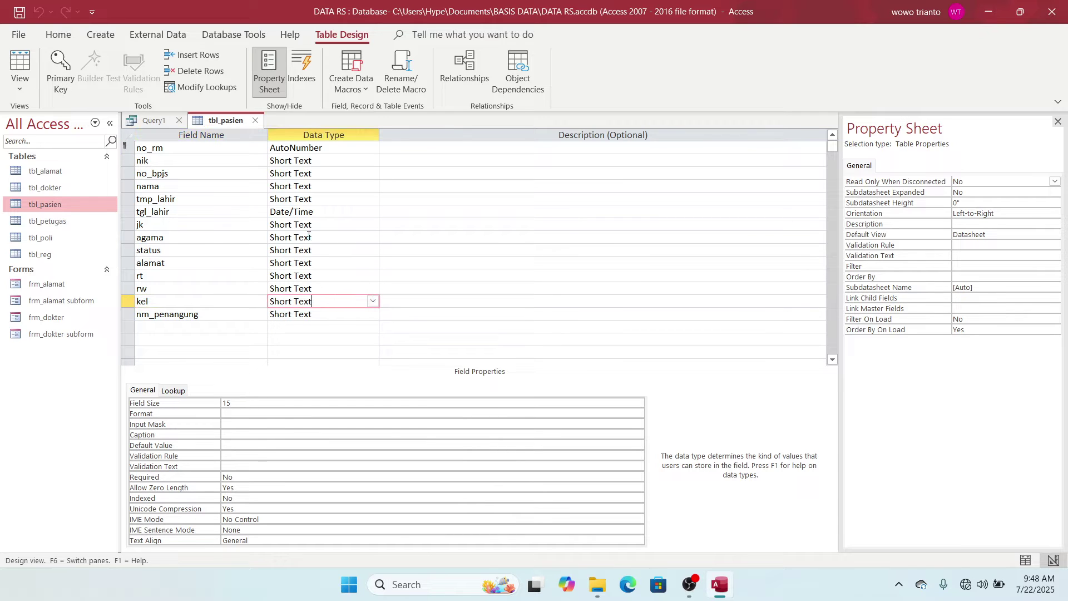
{"action": "right_click", "coordinate": [342, 299]}
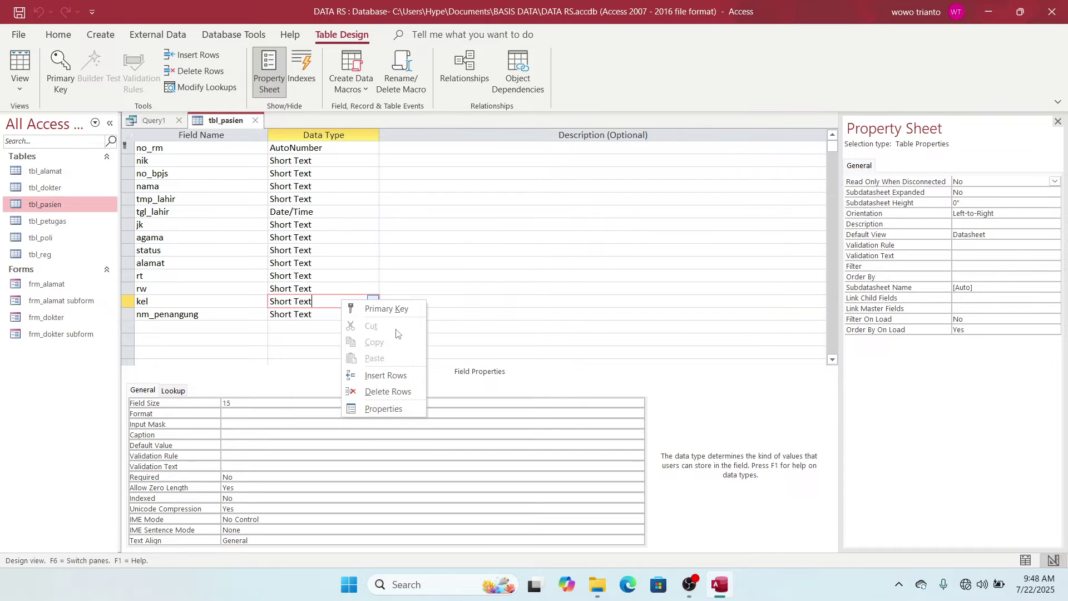
{"action": "left_click", "coordinate": [414, 269]}
{"action": "left_click", "coordinate": [363, 301]}
{"action": "left_click", "coordinate": [372, 301]}
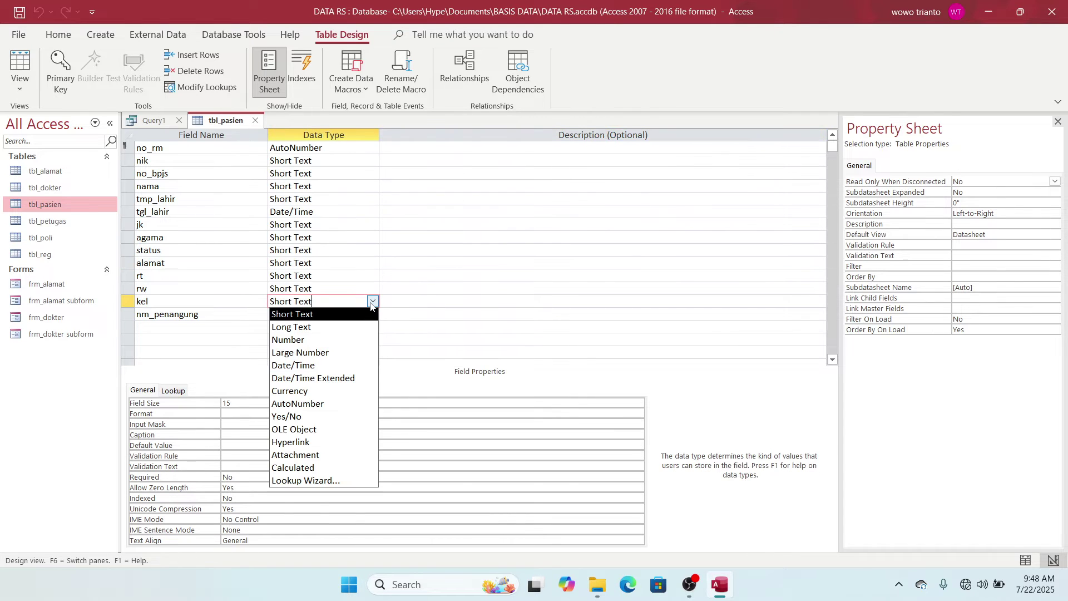
{"action": "left_click", "coordinate": [501, 294]}
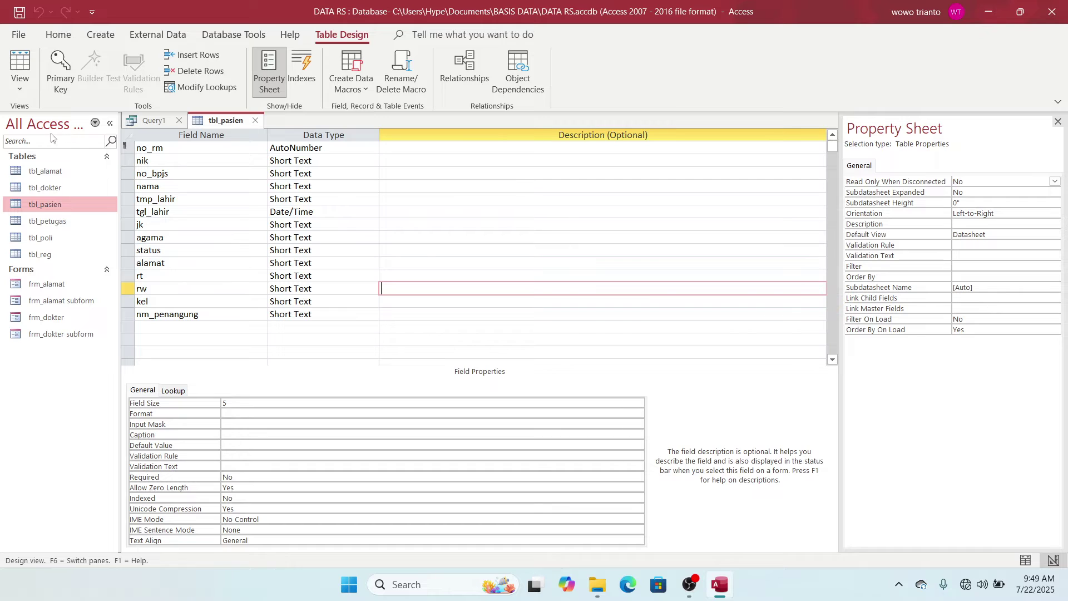
{"action": "left_click", "coordinate": [257, 121]}
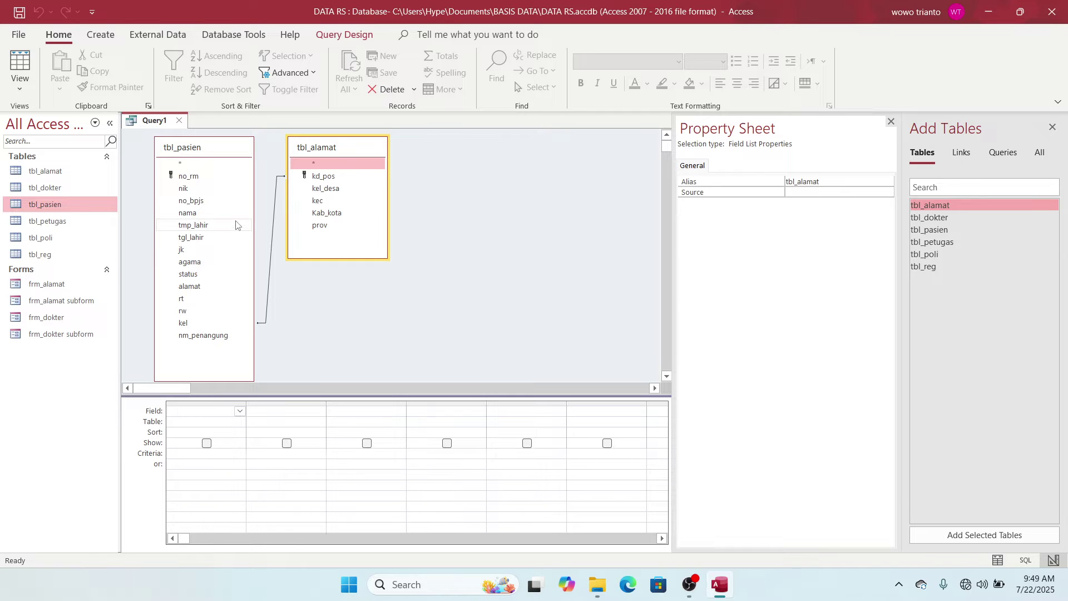
Add the fields no_rm, nik, no_bpjs, nama, tmp_lahir, tgl_lahir and jk from tbl_pasien to the query
{"action": "left_click", "coordinate": [201, 177]}
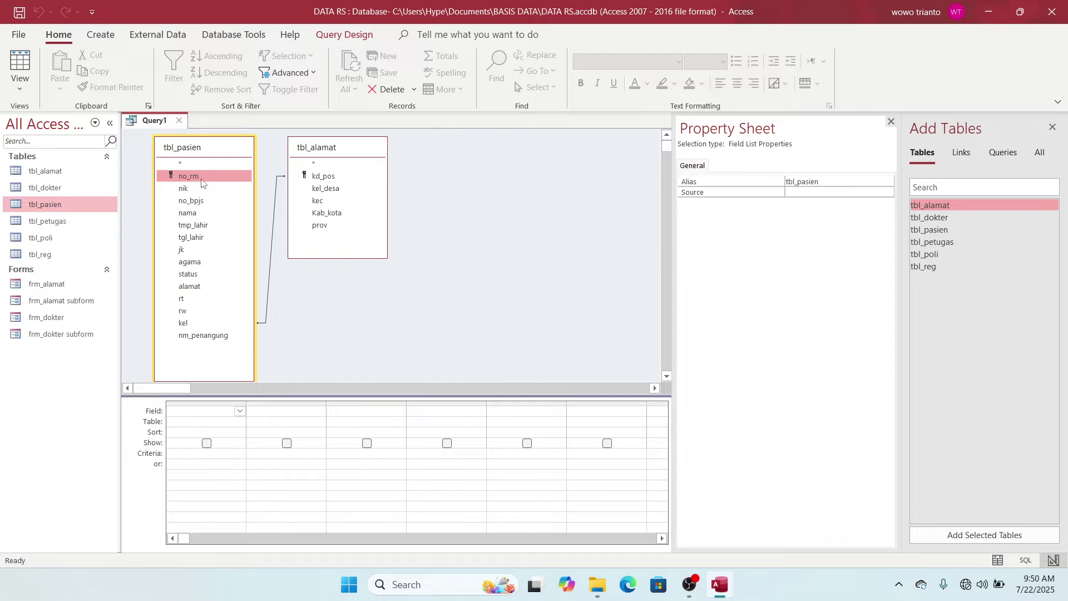
{"action": "double_click", "coordinate": [202, 178]}
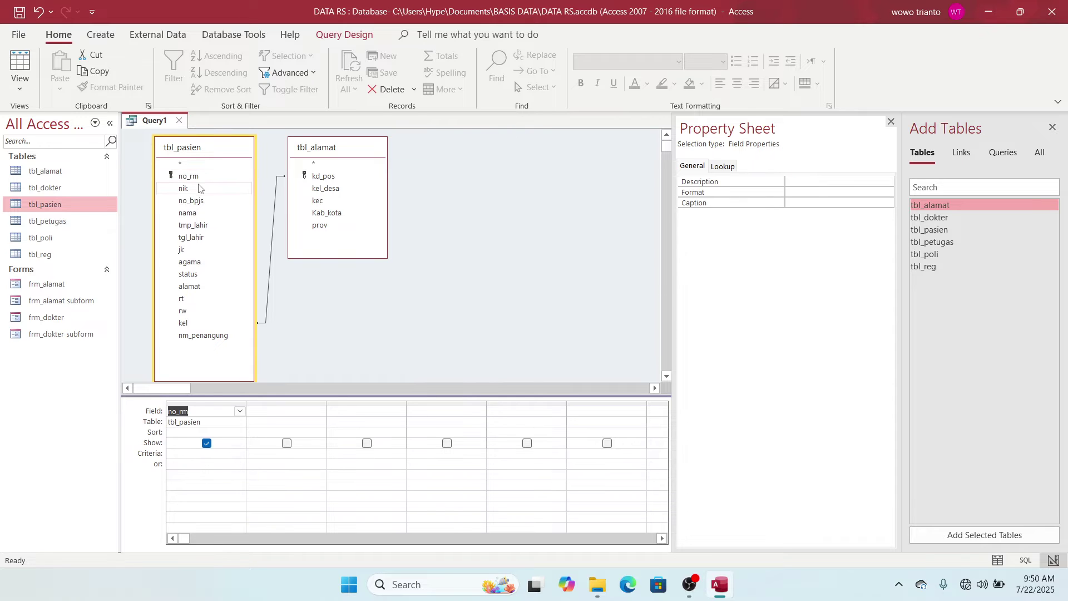
{"action": "double_click", "coordinate": [193, 188]}
{"action": "double_click", "coordinate": [196, 202]}
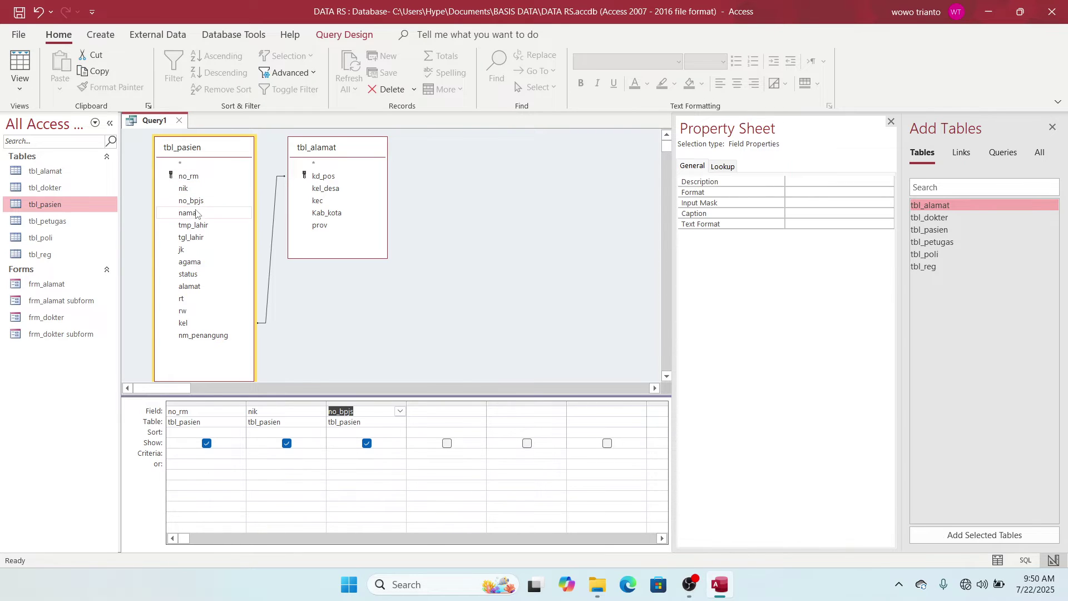
{"action": "double_click", "coordinate": [196, 215]}
{"action": "double_click", "coordinate": [196, 225]}
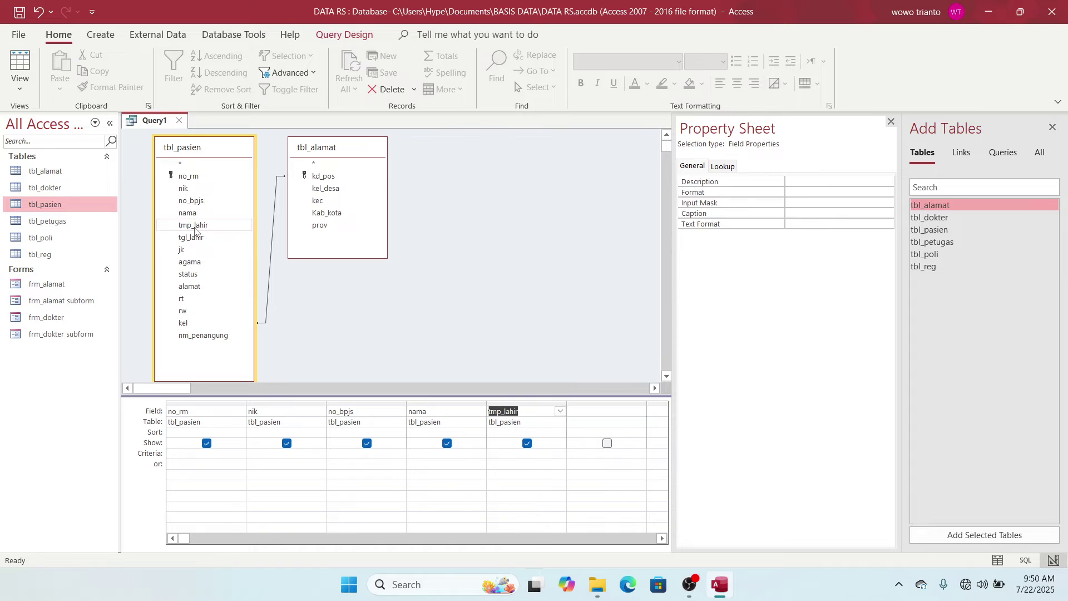
{"action": "double_click", "coordinate": [194, 238]}
{"action": "double_click", "coordinate": [192, 250]}
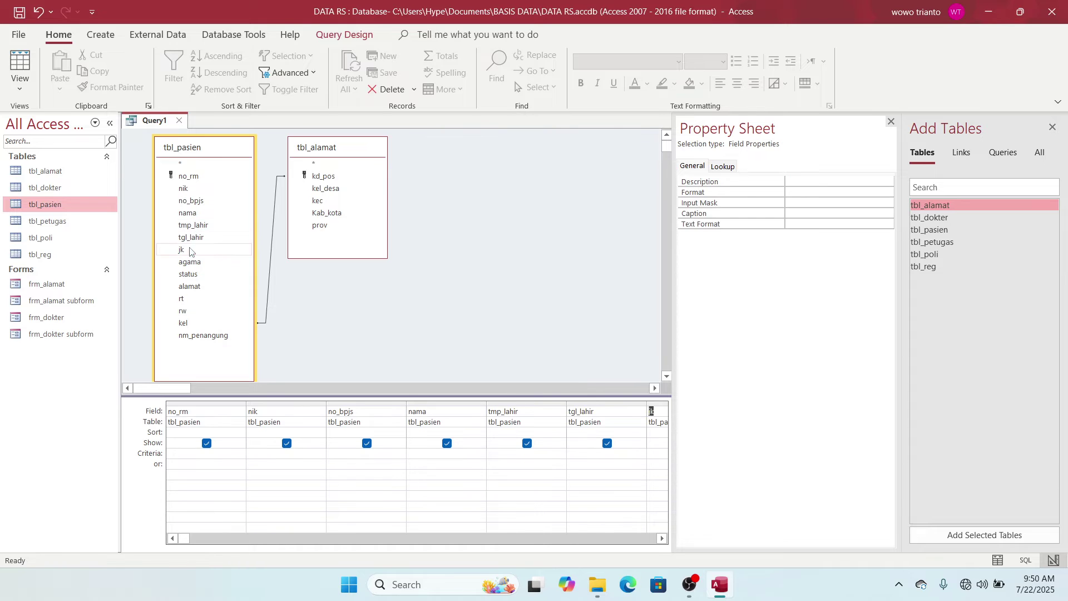
Add the fields agama, status, rt, rw and kel from tbl_pasien to the query
{"action": "double_click", "coordinate": [190, 263]}
{"action": "double_click", "coordinate": [189, 275]}
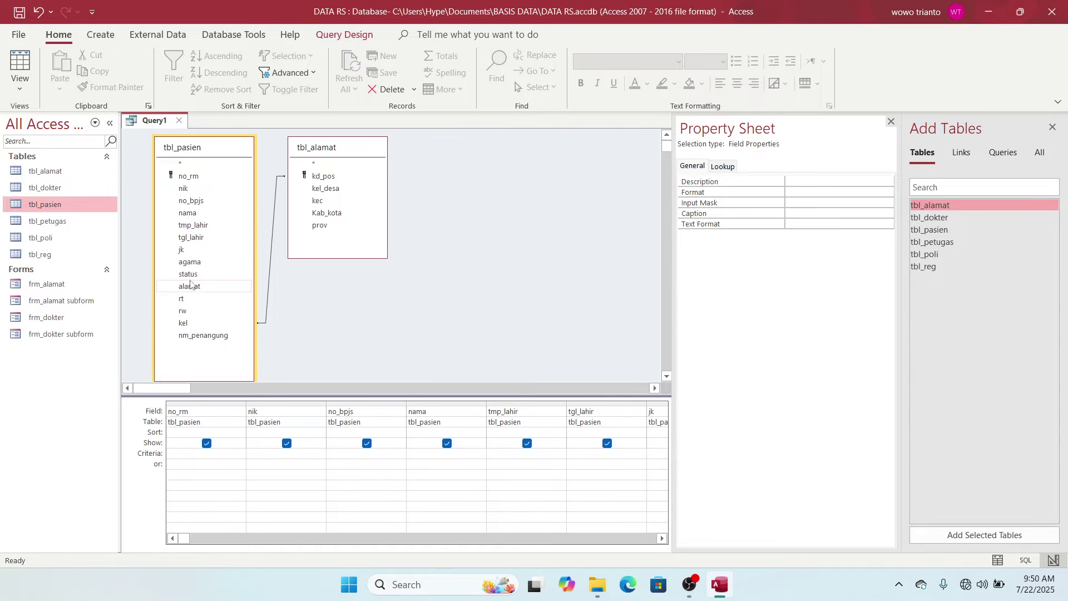
{"action": "double_click", "coordinate": [191, 287]}
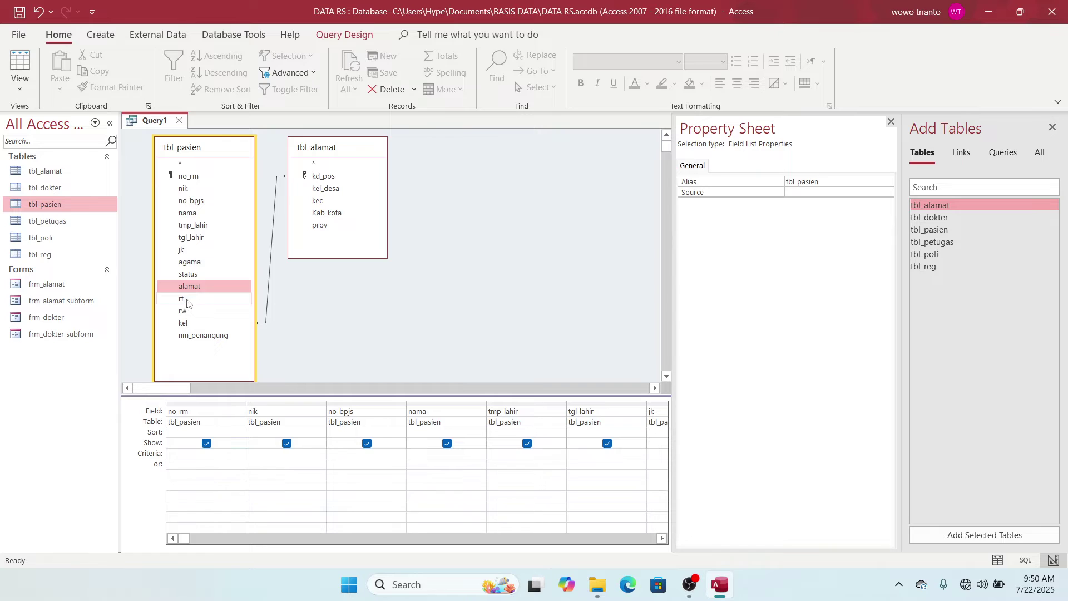
{"action": "double_click", "coordinate": [184, 299]}
{"action": "double_click", "coordinate": [187, 312]}
{"action": "double_click", "coordinate": [184, 323]}
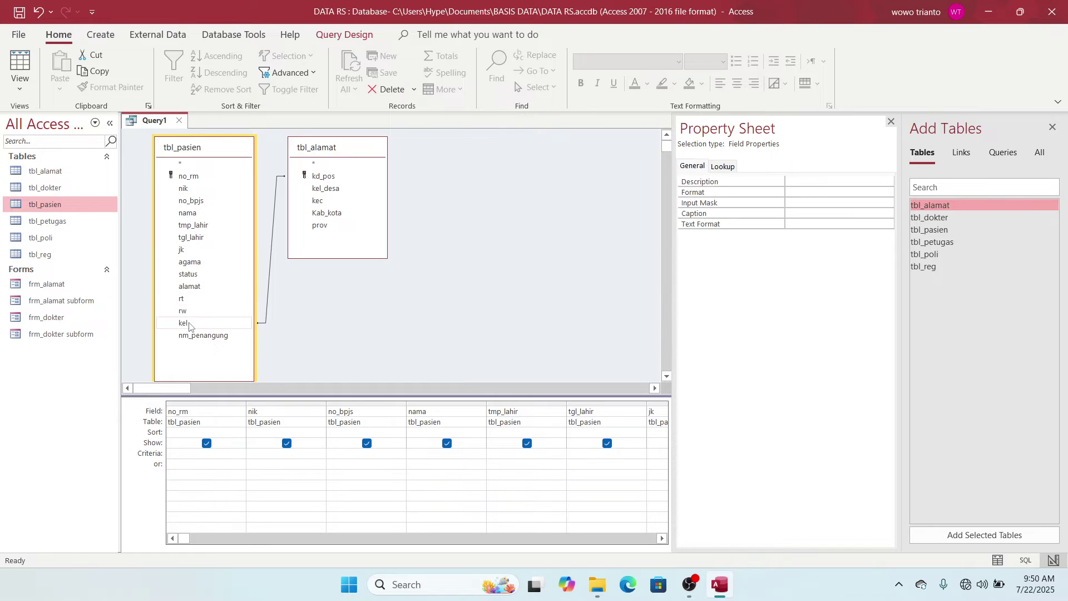
Add kec, Kab_kota, prov and kd_pos from tbl_alamat, followed by nm_penangung from tbl_pasien, to the query
{"action": "double_click", "coordinate": [342, 178]}
{"action": "double_click", "coordinate": [331, 189]}
{"action": "double_click", "coordinate": [326, 202]}
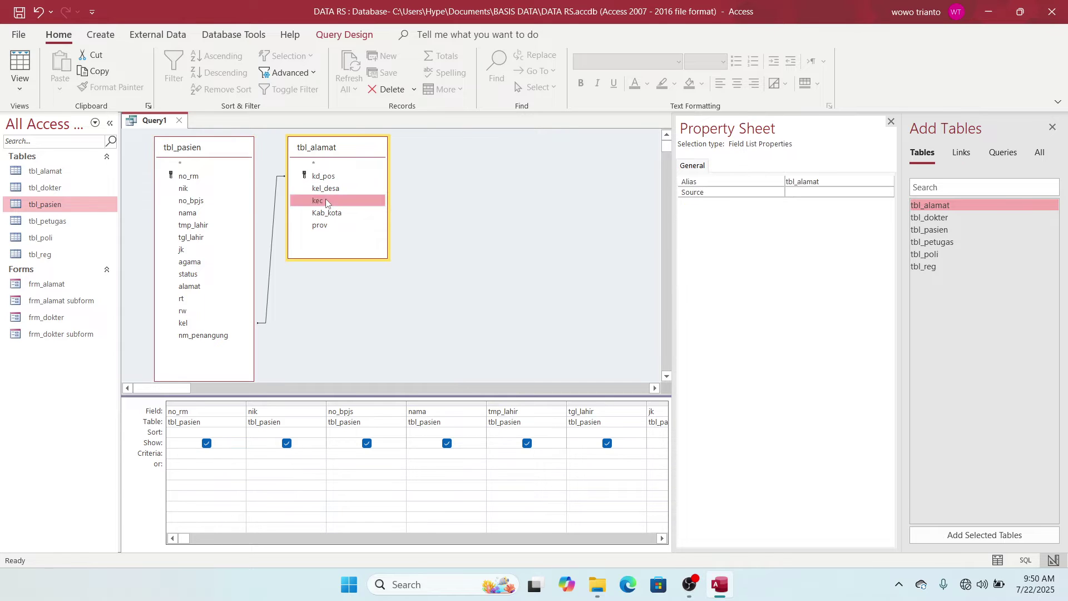
{"action": "left_click", "coordinate": [327, 215]}
{"action": "left_click", "coordinate": [327, 217]}
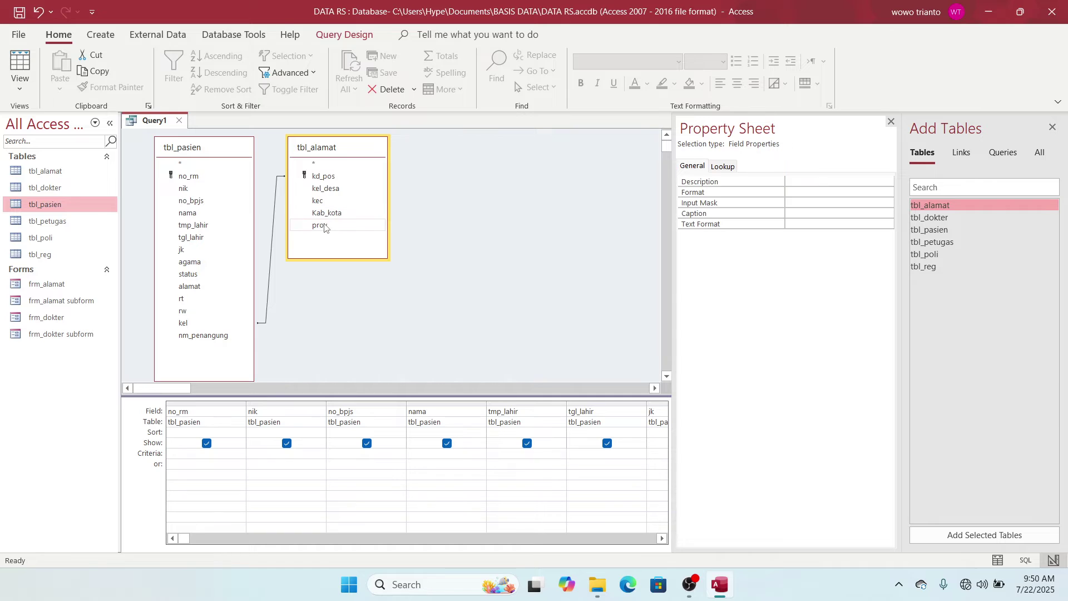
{"action": "double_click", "coordinate": [326, 226]}
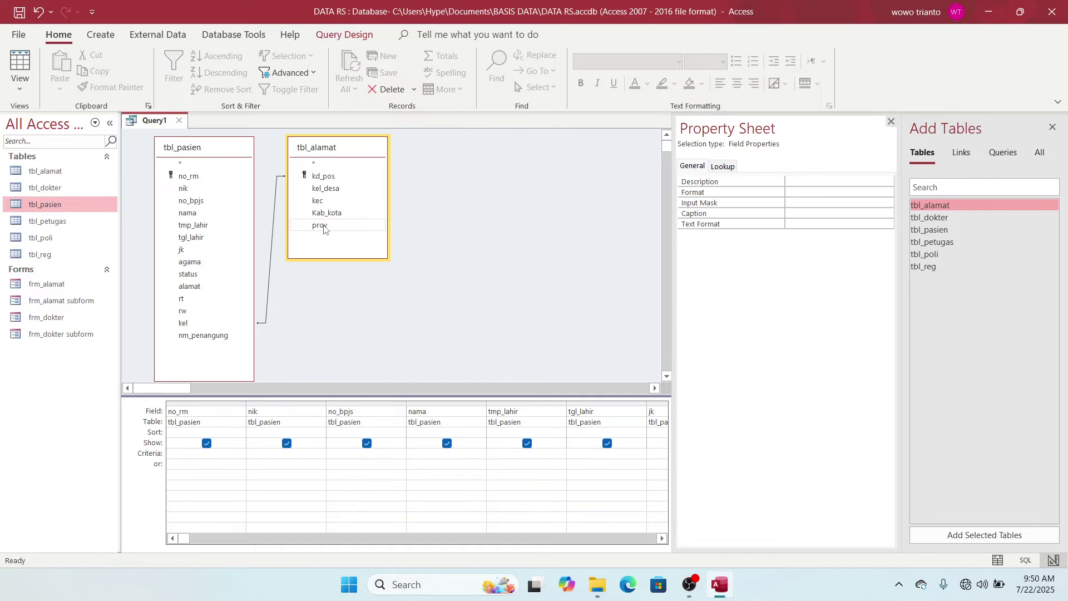
{"action": "double_click", "coordinate": [333, 178]}
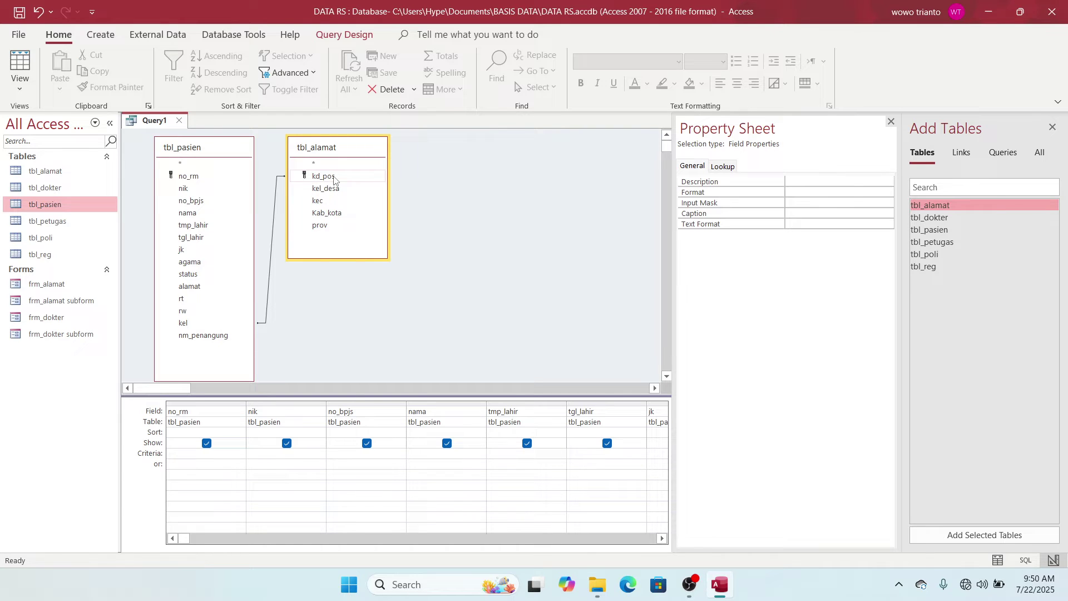
{"action": "double_click", "coordinate": [201, 336]}
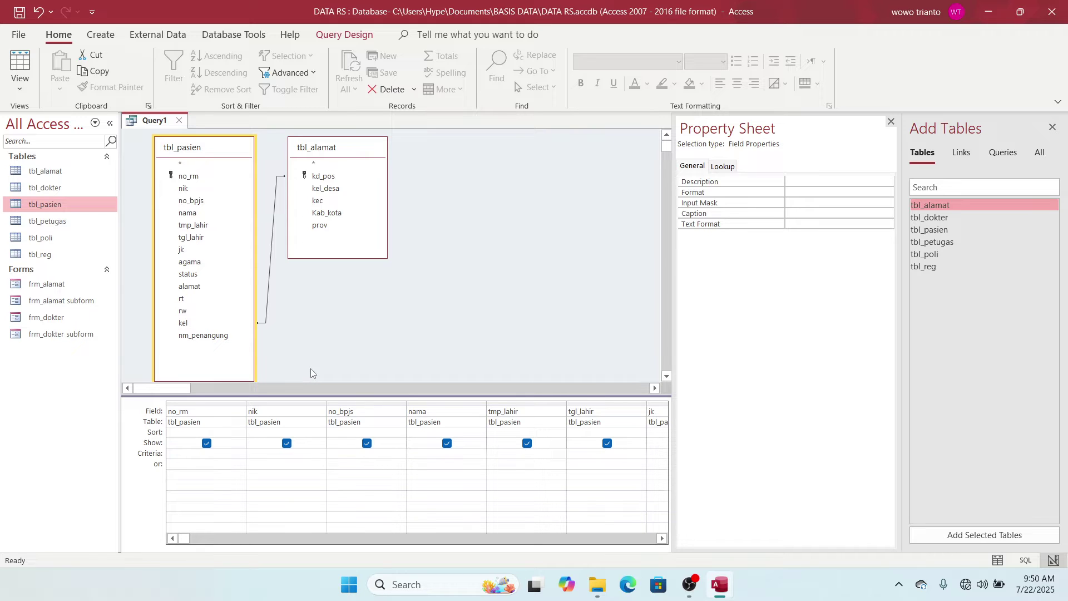
Review the fields placed in the query design grid up to nm_penangung
{"action": "left_click", "coordinate": [662, 538]}
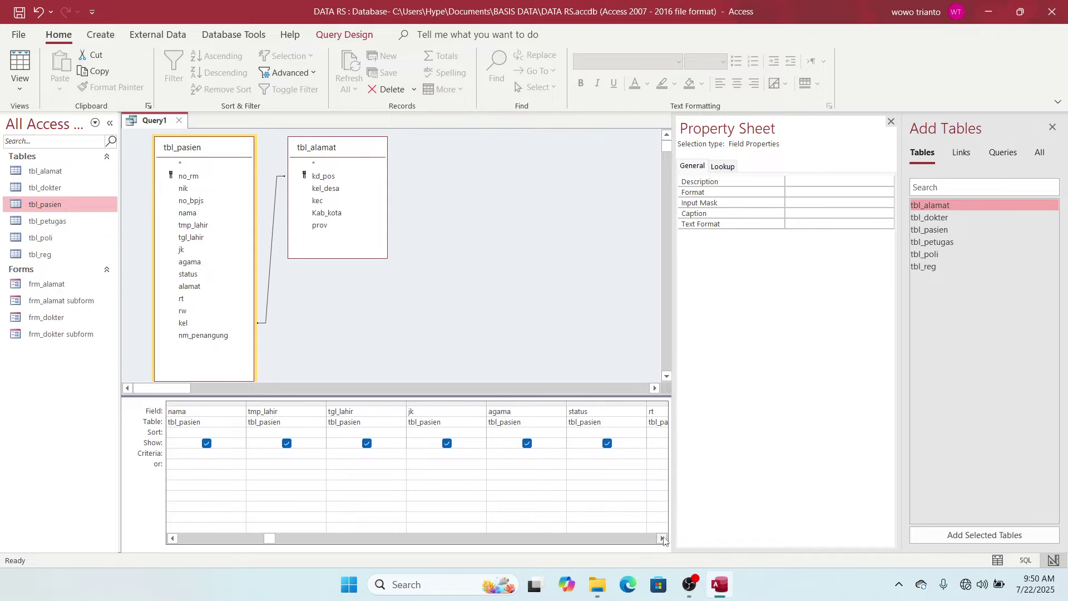
{"action": "left_click", "coordinate": [662, 538]}
{"action": "left_click", "coordinate": [663, 538]}
{"action": "left_click", "coordinate": [663, 539]}
{"action": "left_click", "coordinate": [662, 539]}
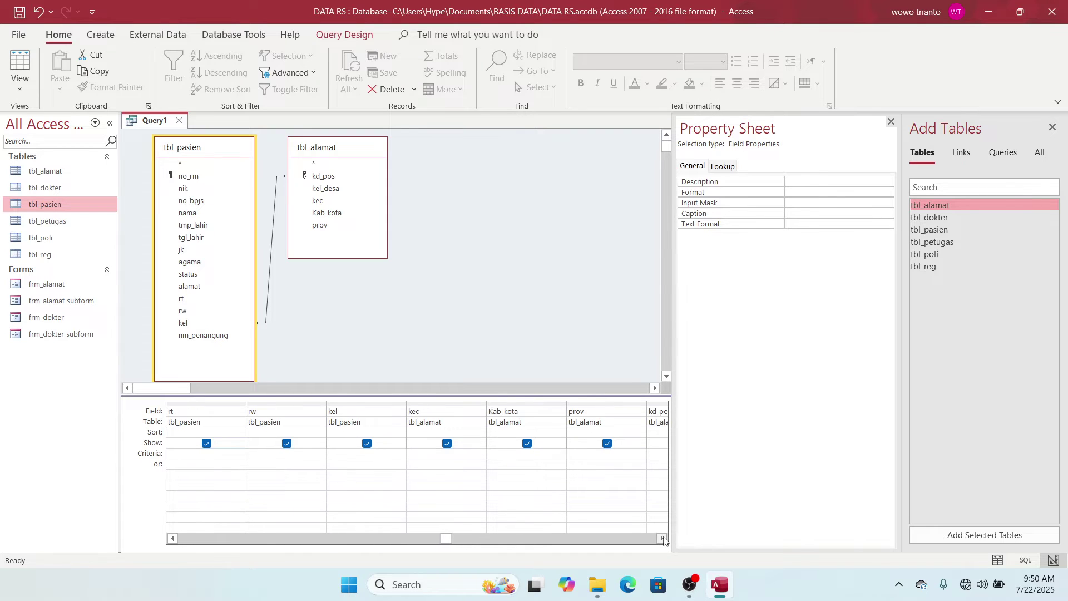
{"action": "left_click", "coordinate": [662, 538]}
{"action": "left_click", "coordinate": [662, 538]}
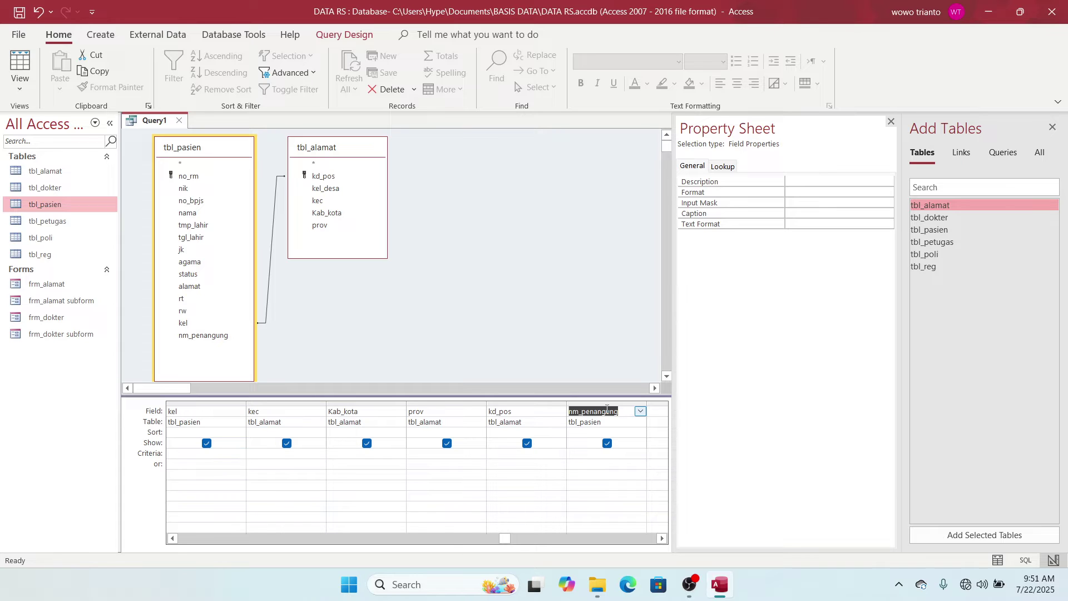
Save the query as "qry_pasien baru" and display it in Datasheet View
{"action": "left_click", "coordinate": [19, 12]}
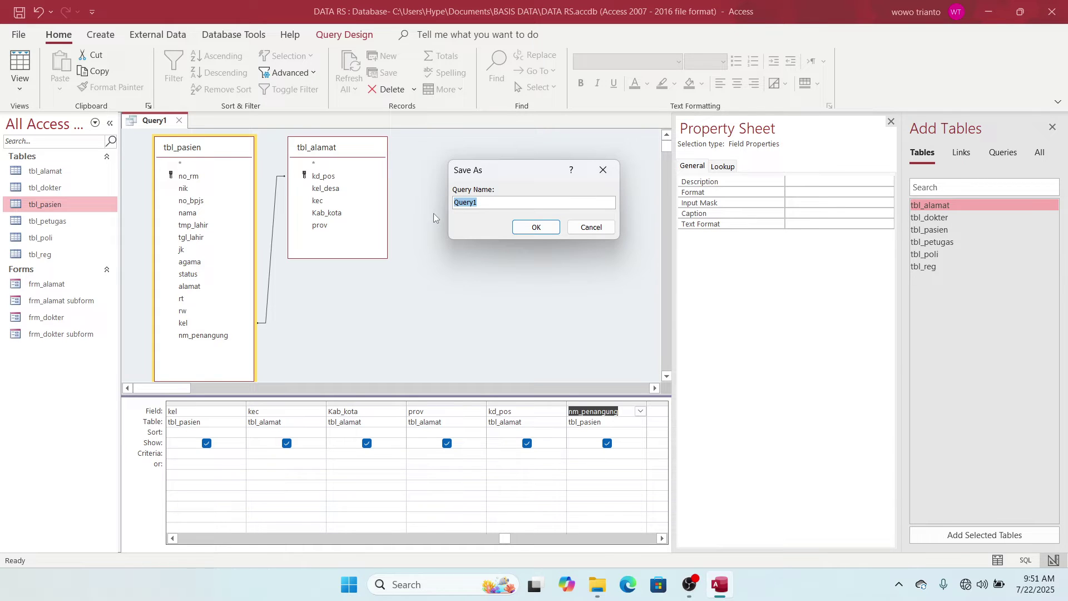
{"action": "type", "text": "da"}
{"action": "key", "text": "BackSpace"}
{"action": "type", "text": "qr_"}
{"action": "type", "text": "pasien baruu"}
{"action": "key", "text": "BackSpace"}
{"action": "type", "text": "y"}
{"action": "left_click", "coordinate": [547, 223]}
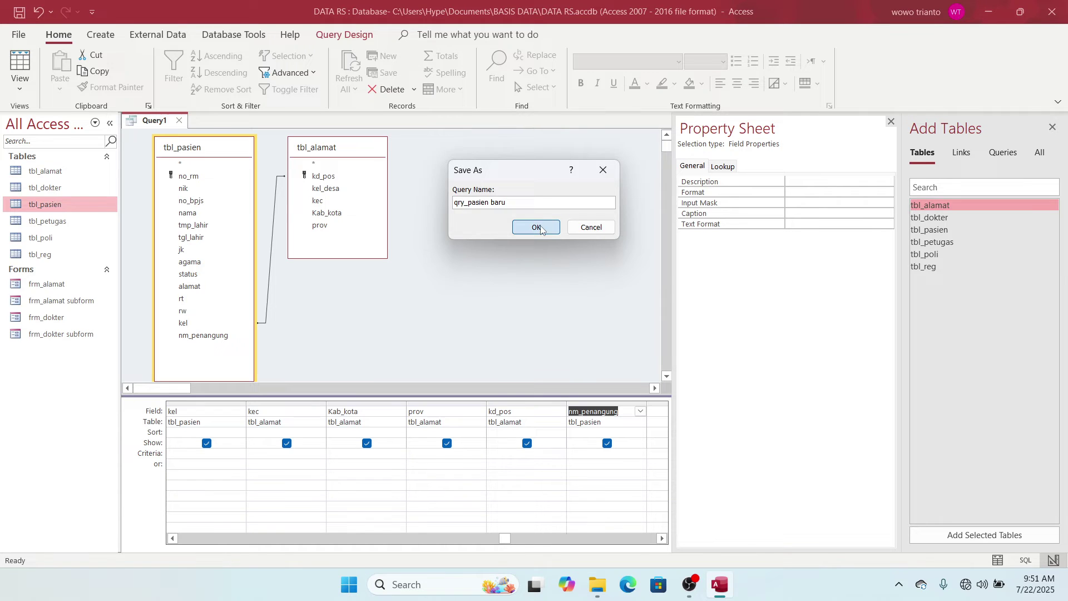
{"action": "left_click", "coordinate": [19, 67]}
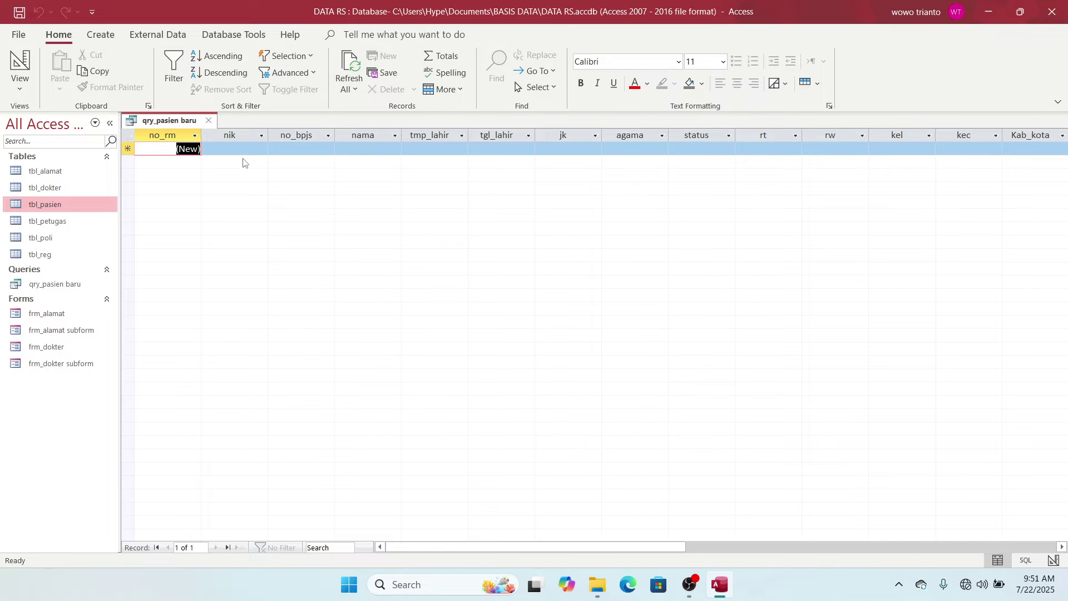
Close qry_pasien baru, look over tbl_reg in Datasheet View and open that table in Design View
{"action": "left_click", "coordinate": [209, 121]}
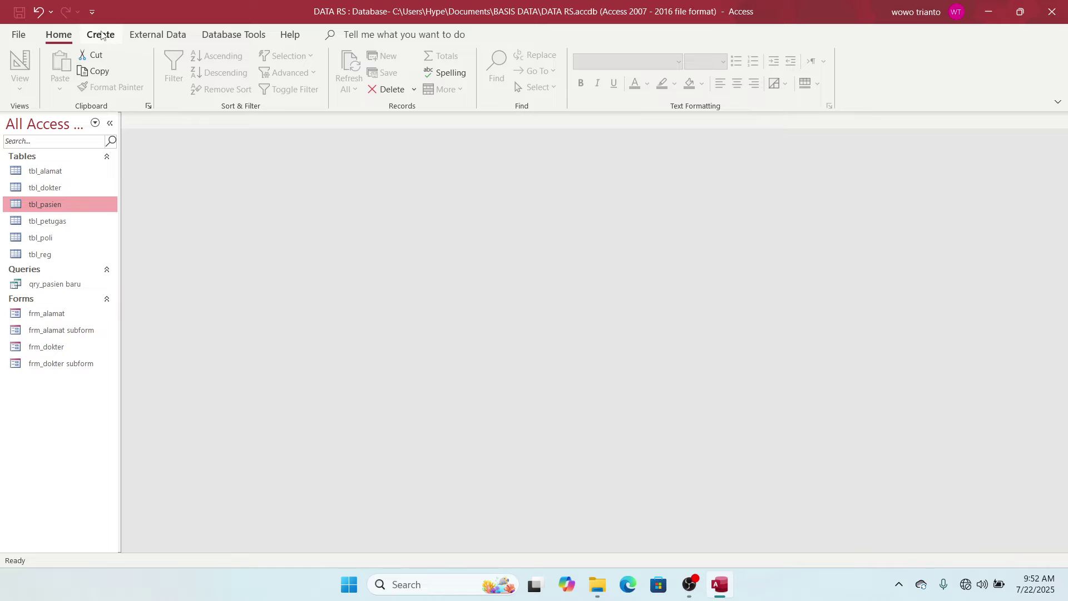
{"action": "left_click", "coordinate": [47, 257]}
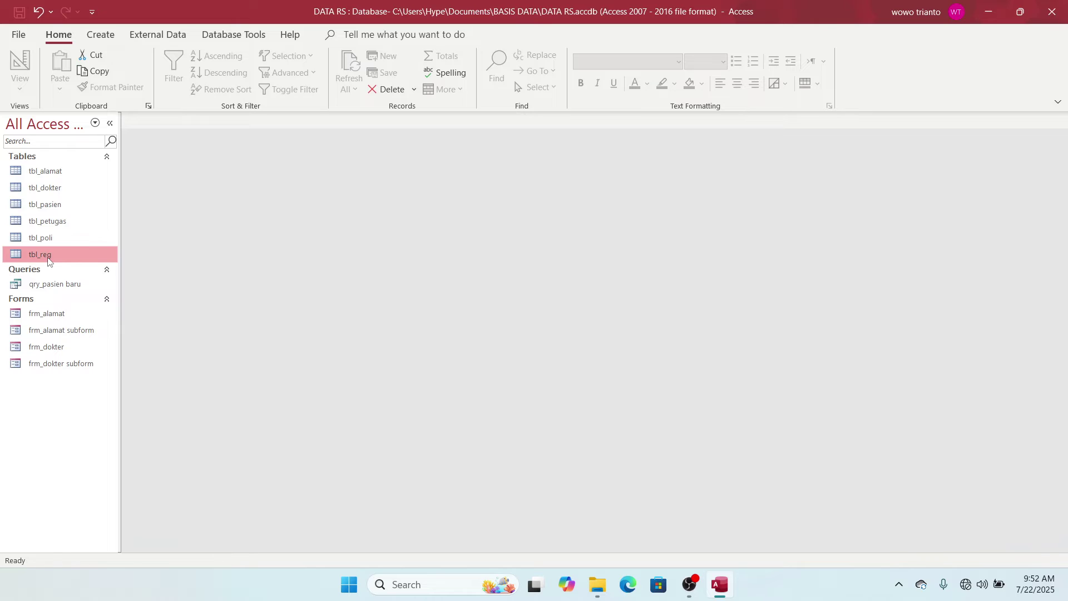
{"action": "double_click", "coordinate": [49, 256]}
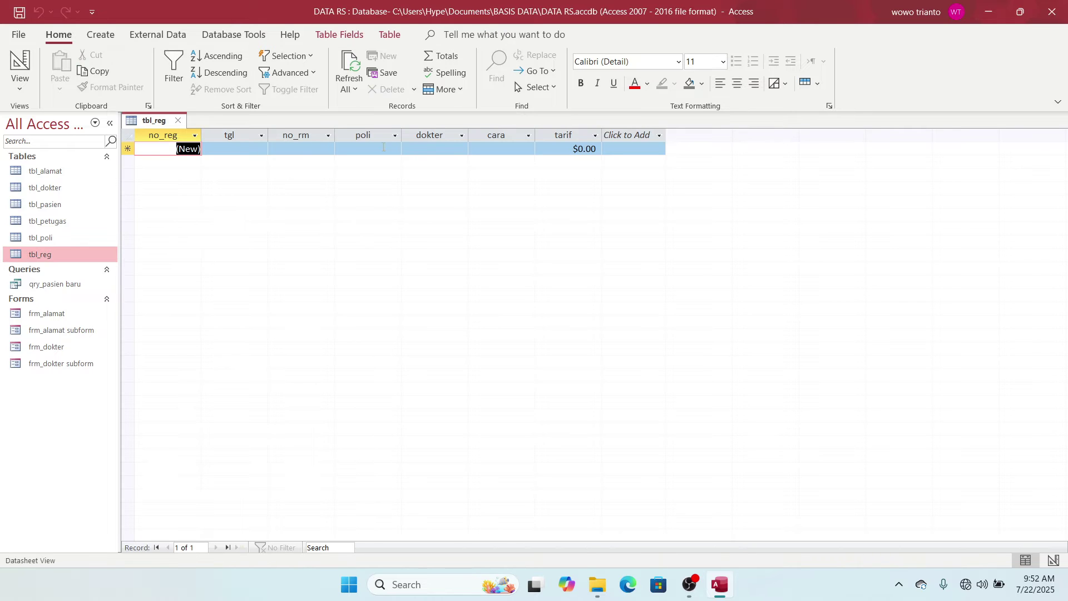
{"action": "right_click", "coordinate": [75, 256]}
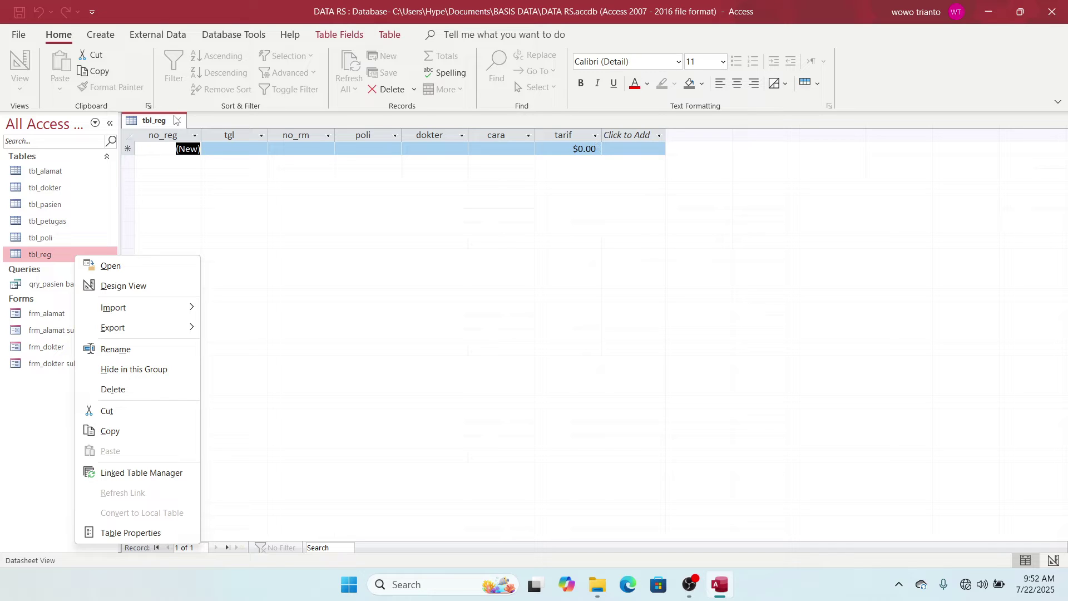
{"action": "left_click", "coordinate": [117, 287]}
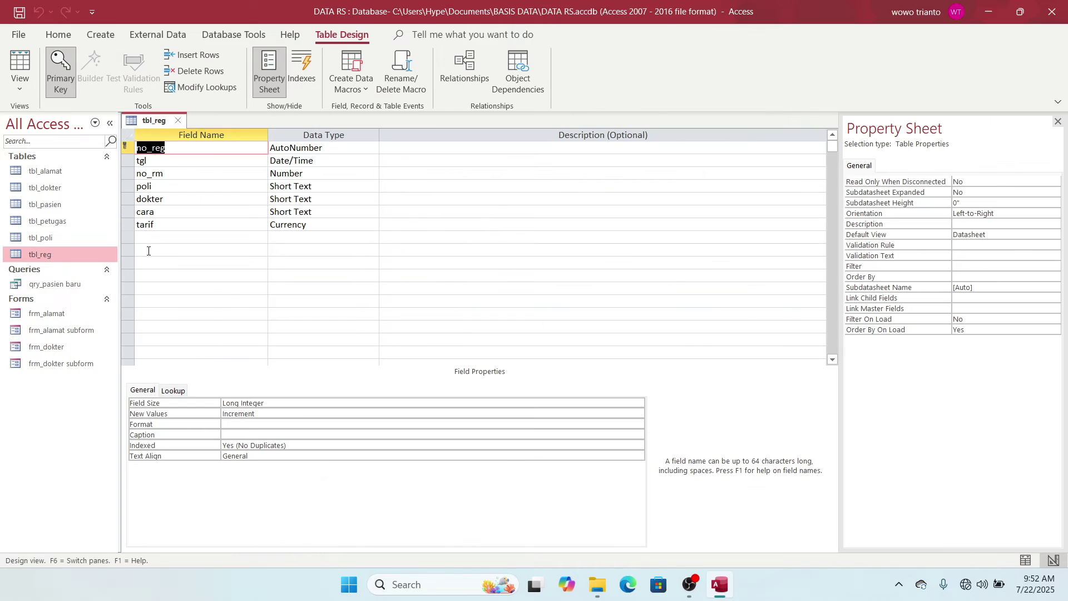
Set the format of the tarif field to Standard, then save and close tbl_reg
{"action": "left_click", "coordinate": [191, 225]}
{"action": "left_click", "coordinate": [300, 225]}
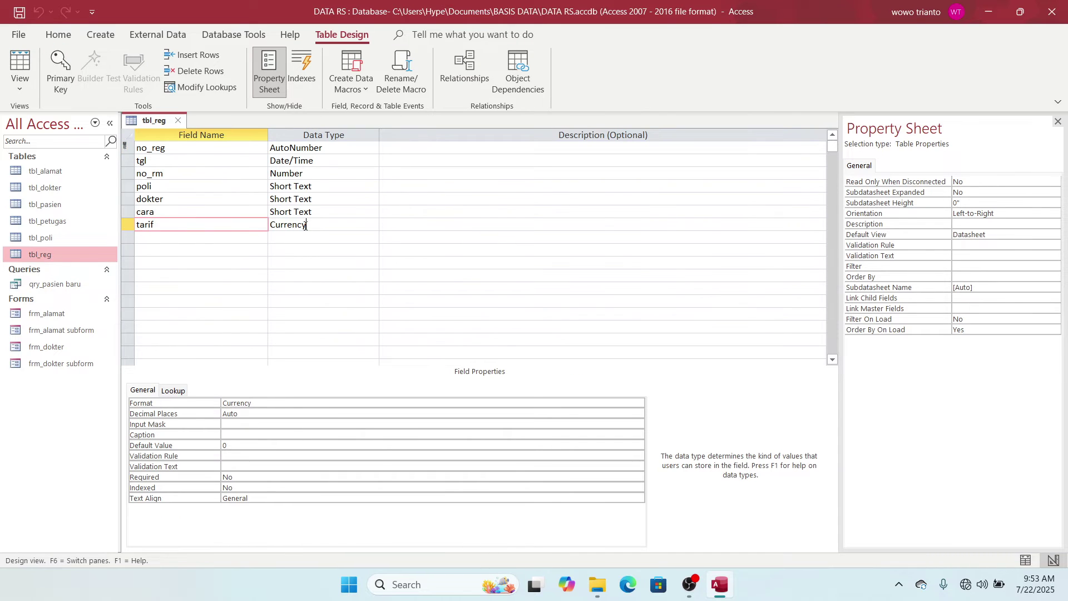
{"action": "left_click", "coordinate": [273, 400]}
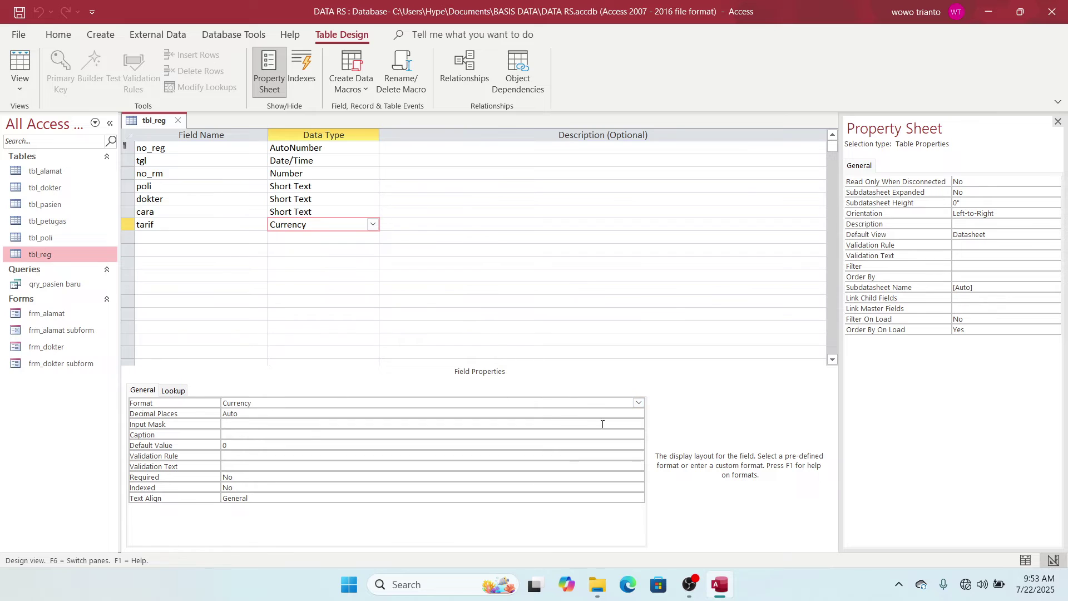
{"action": "left_click", "coordinate": [638, 402]}
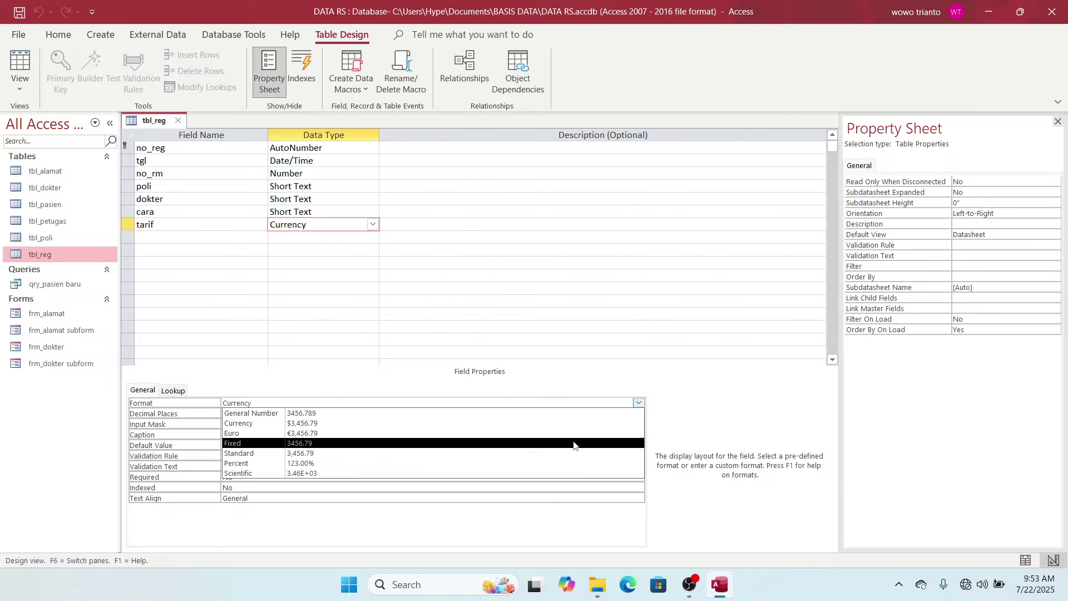
{"action": "left_click", "coordinate": [499, 455]}
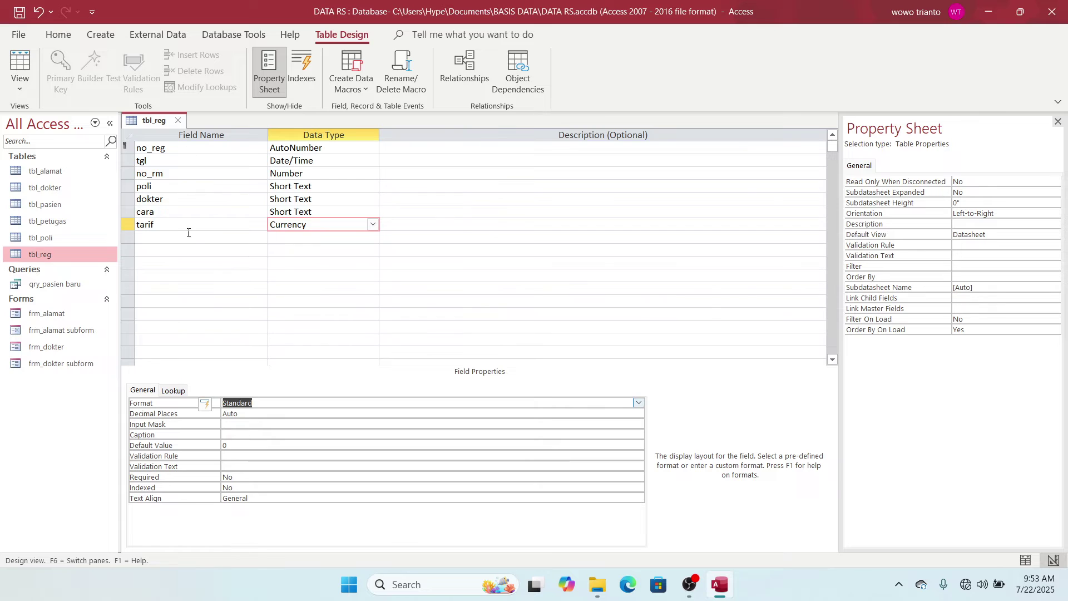
{"action": "left_click", "coordinate": [328, 352]}
{"action": "left_click", "coordinate": [19, 12]}
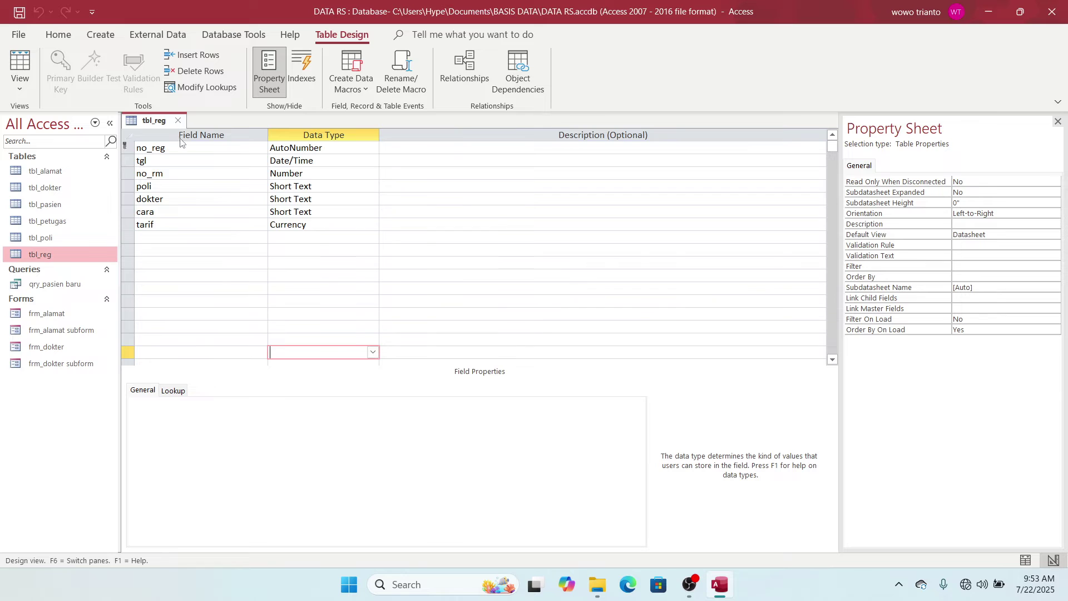
{"action": "left_click", "coordinate": [179, 121]}
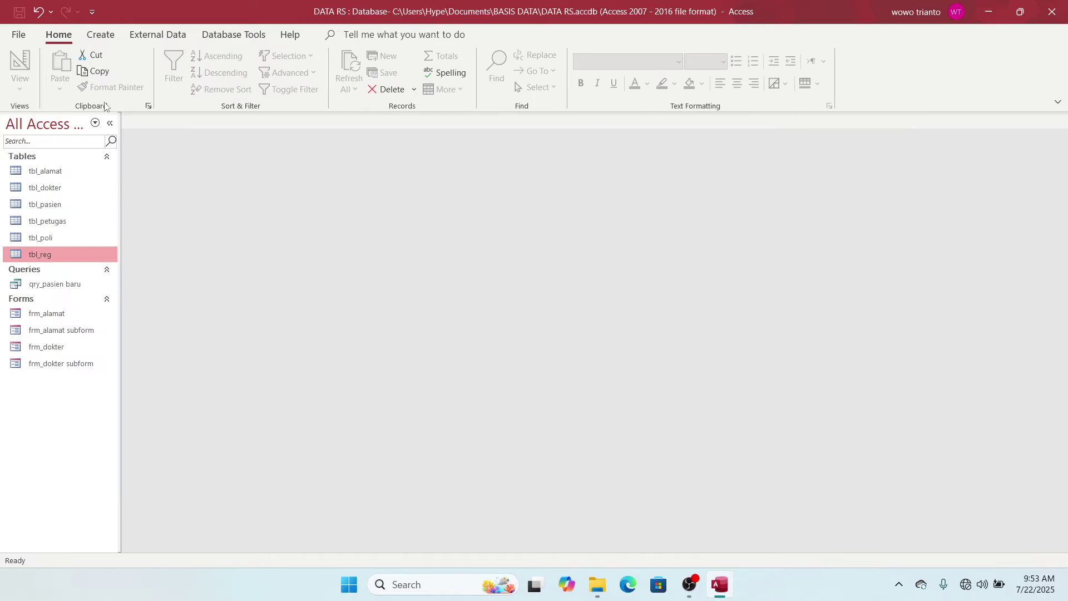
Create a new query in Design View based on tbl_reg and enlarge its field list to show all fields
{"action": "left_click", "coordinate": [100, 34]}
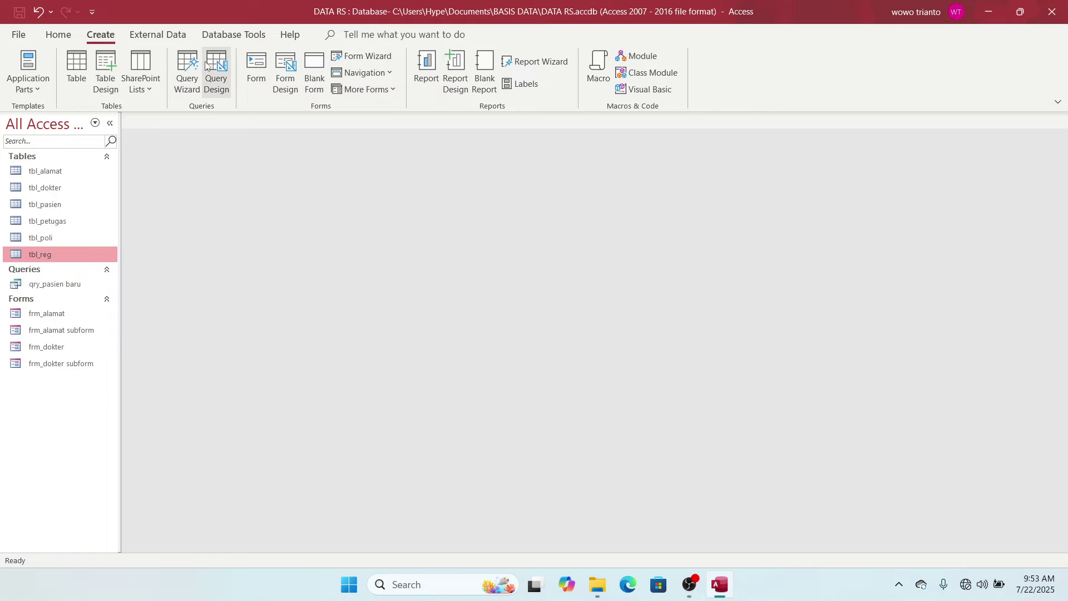
{"action": "left_click", "coordinate": [216, 72]}
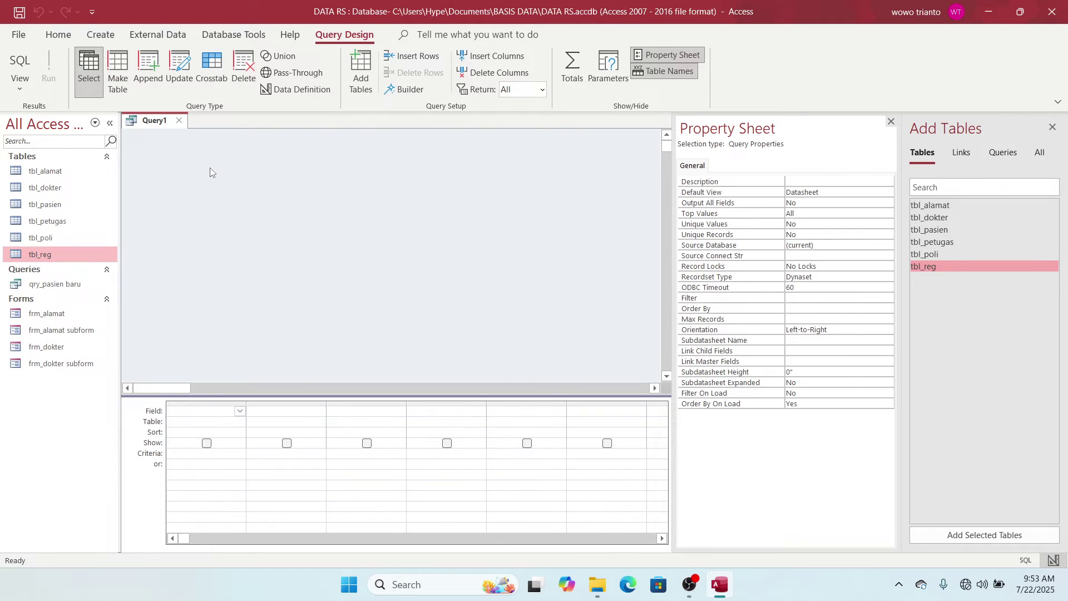
{"action": "left_click", "coordinate": [689, 584]}
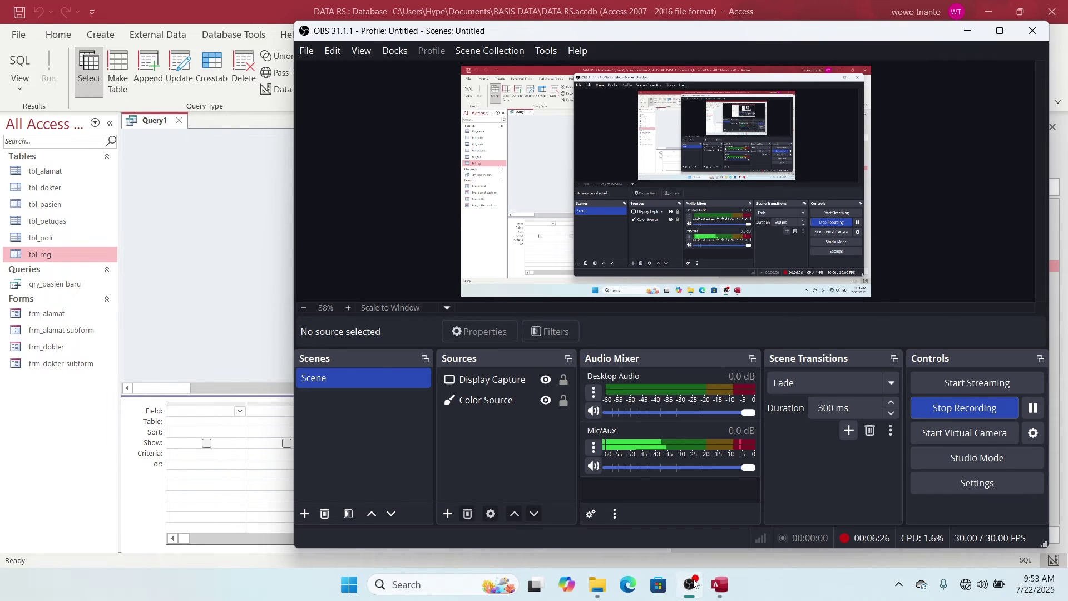
{"action": "left_click", "coordinate": [690, 584]}
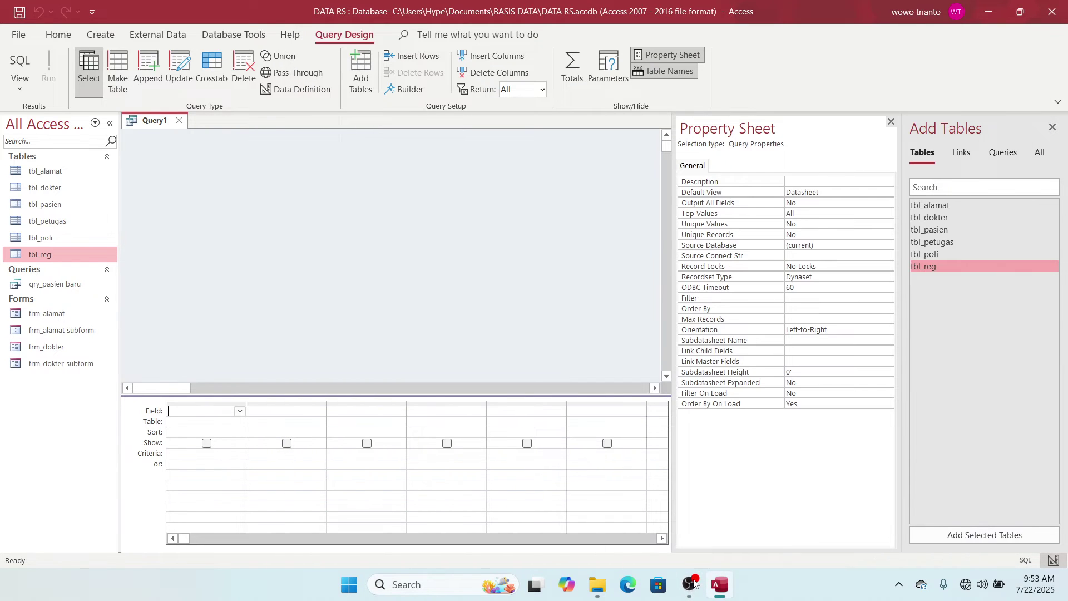
{"action": "right_click", "coordinate": [256, 204]}
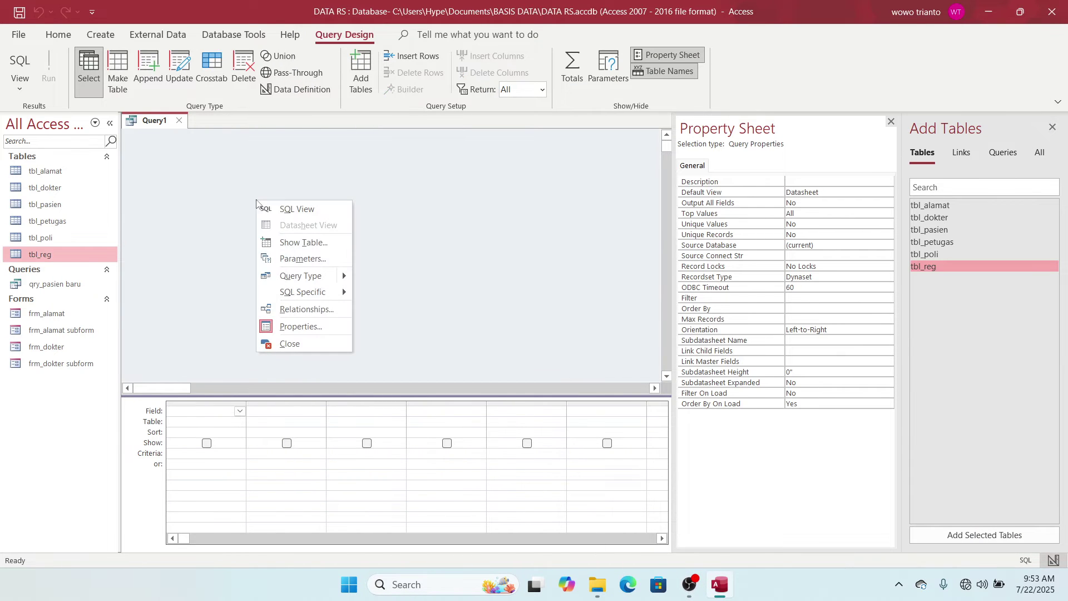
{"action": "left_click", "coordinate": [936, 269]}
{"action": "double_click", "coordinate": [936, 268]}
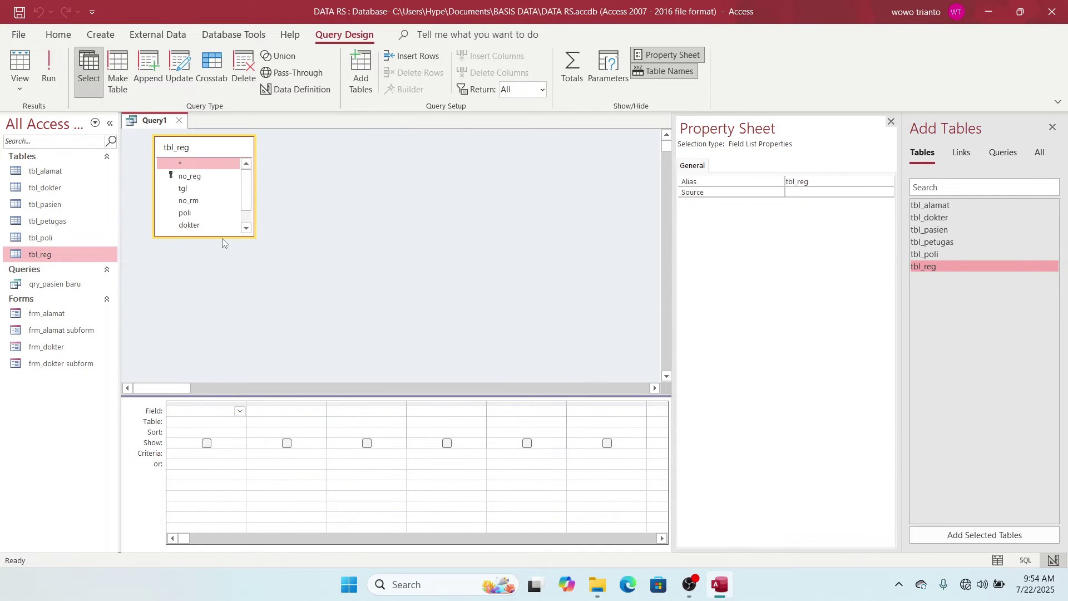
{"action": "left_click_drag", "start_coordinate": [226, 236], "coordinate": [226, 293]}
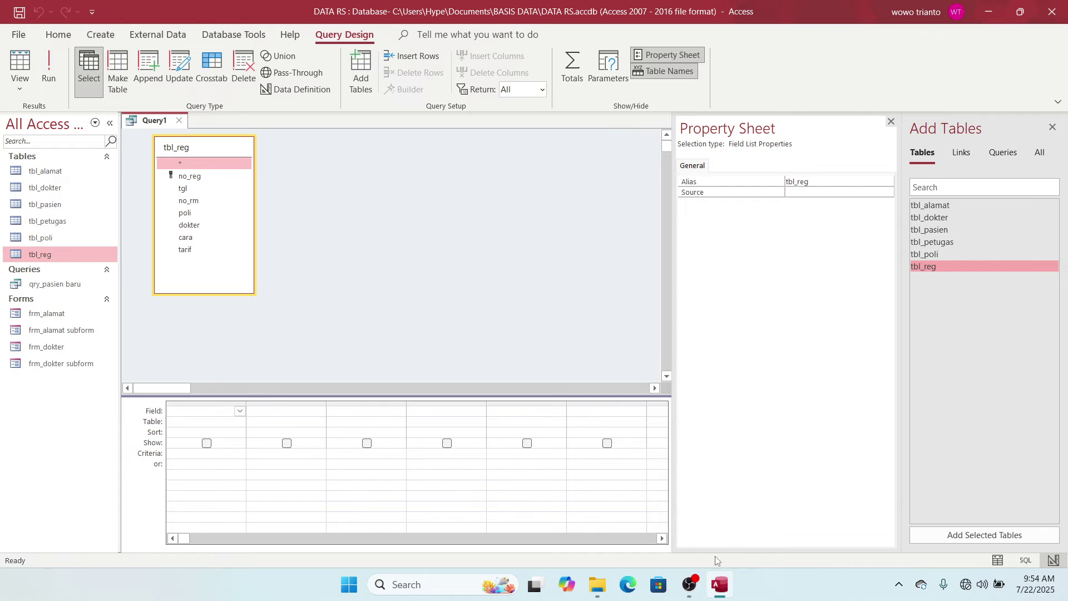
Add tbl_pasien, tbl_alamat, tbl_poli, tbl_dokter and tbl_petugas to the qry_transaksi rj query
{"action": "left_click", "coordinate": [694, 581]}
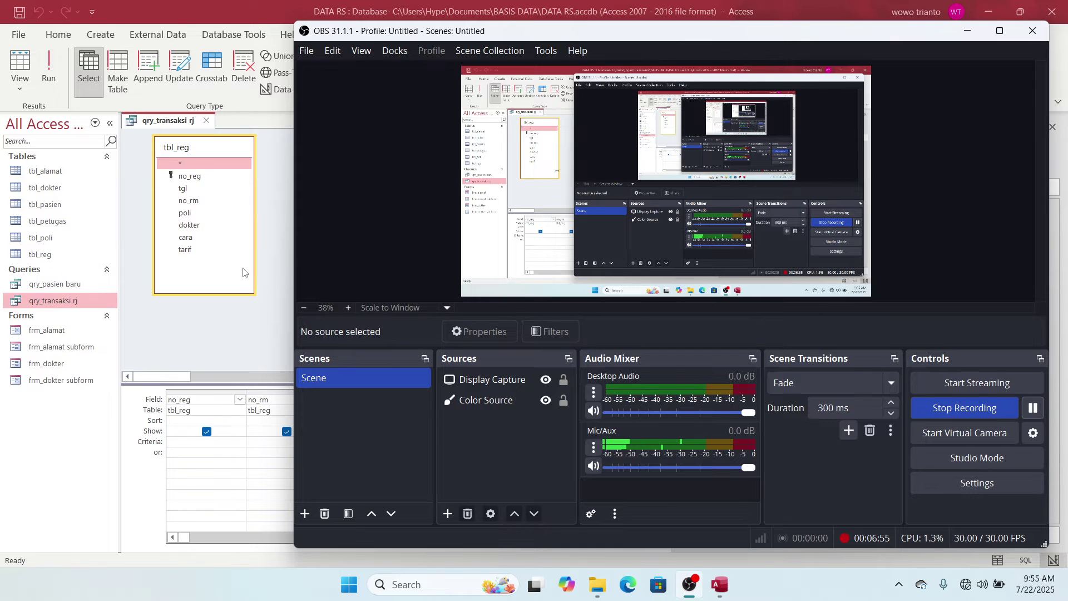
{"action": "left_click", "coordinate": [231, 325]}
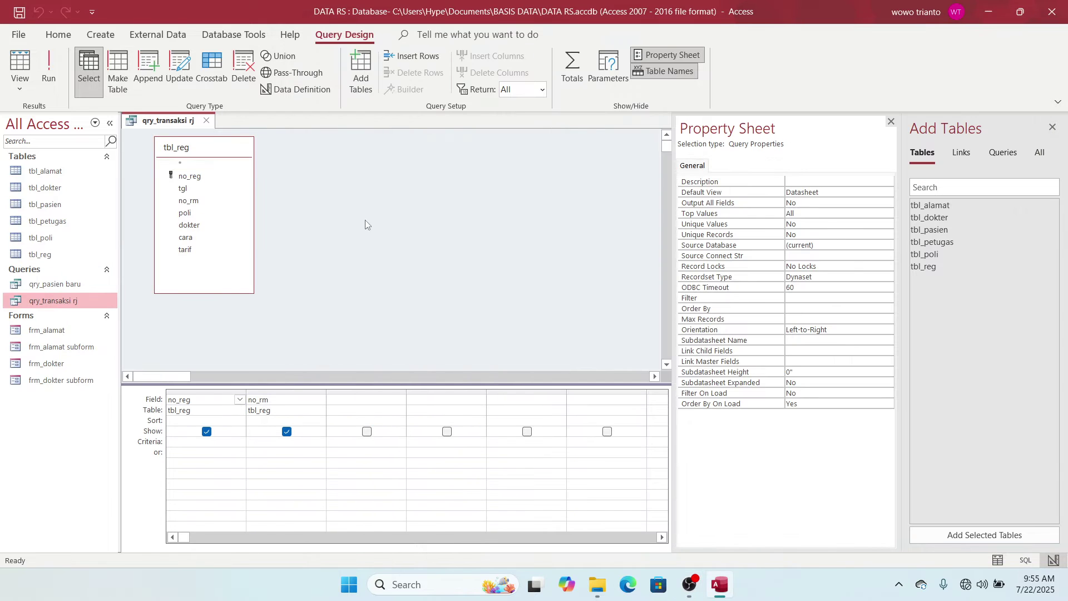
{"action": "double_click", "coordinate": [940, 229]}
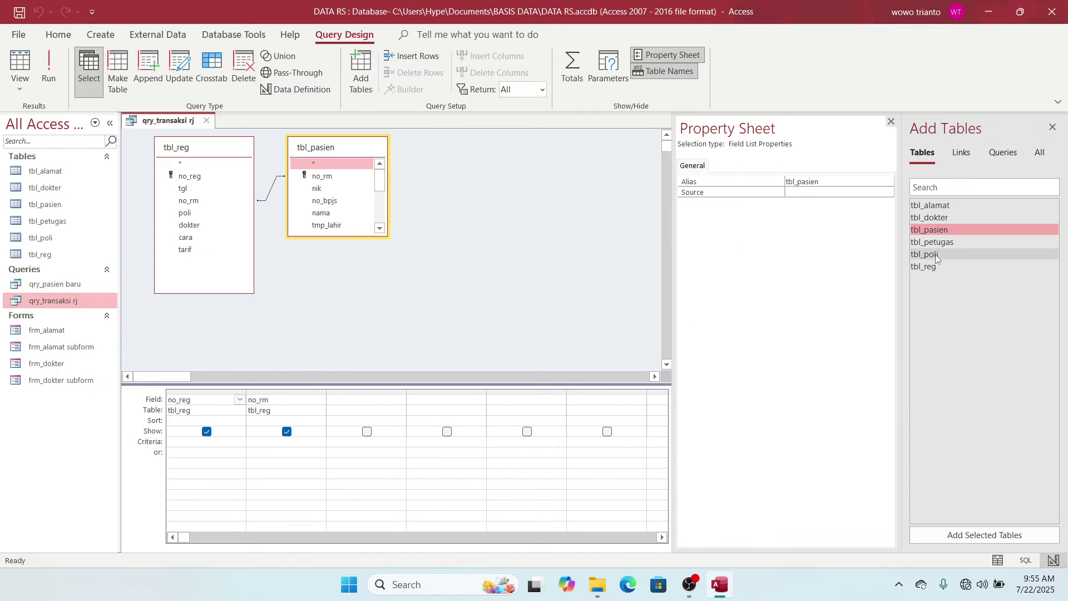
{"action": "double_click", "coordinate": [930, 205]}
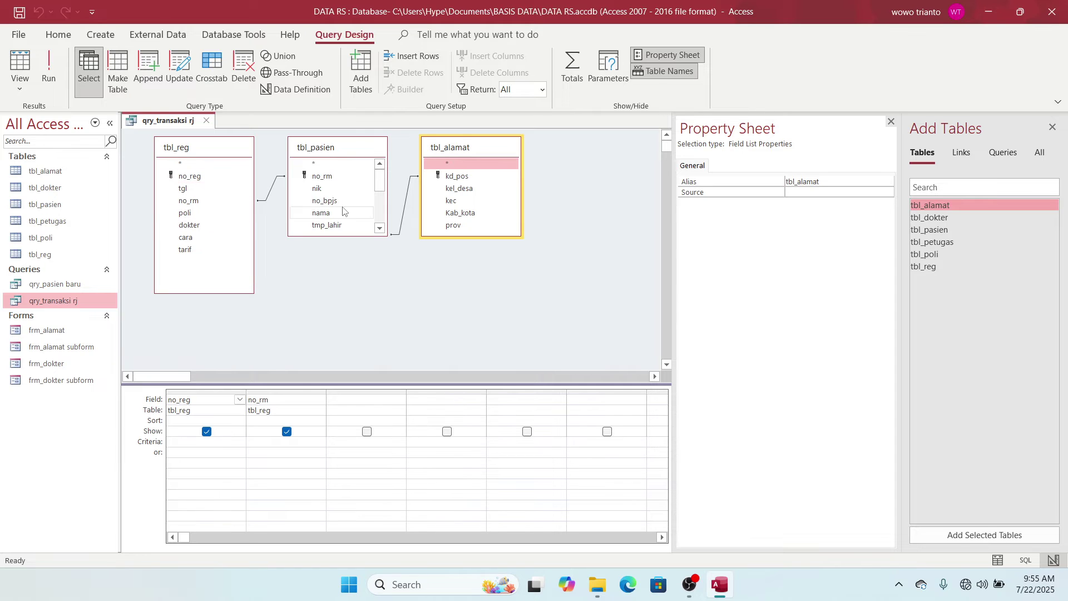
{"action": "double_click", "coordinate": [938, 252]}
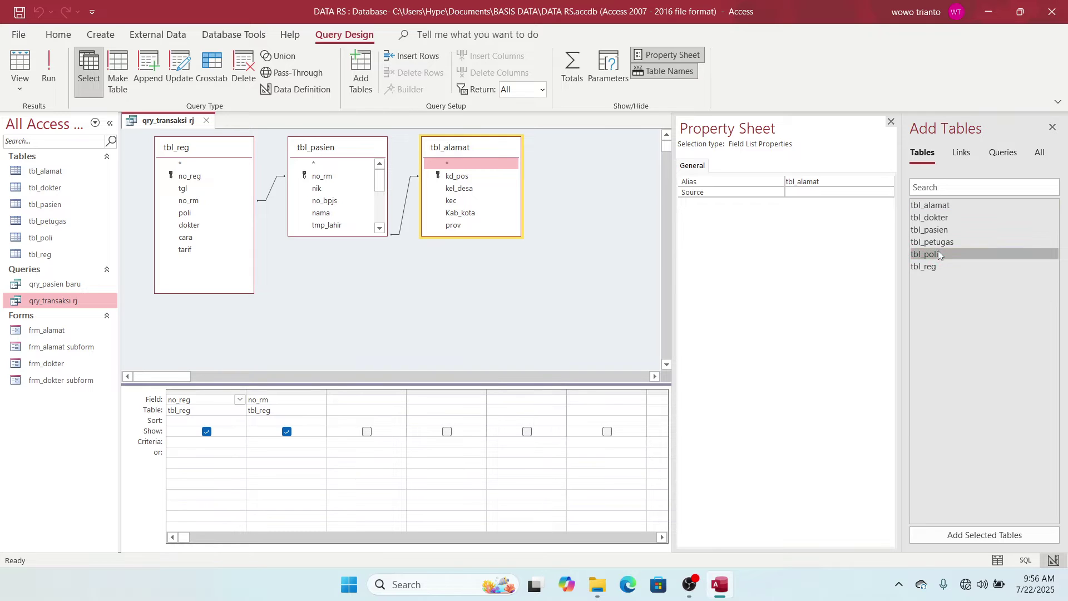
{"action": "double_click", "coordinate": [938, 218]}
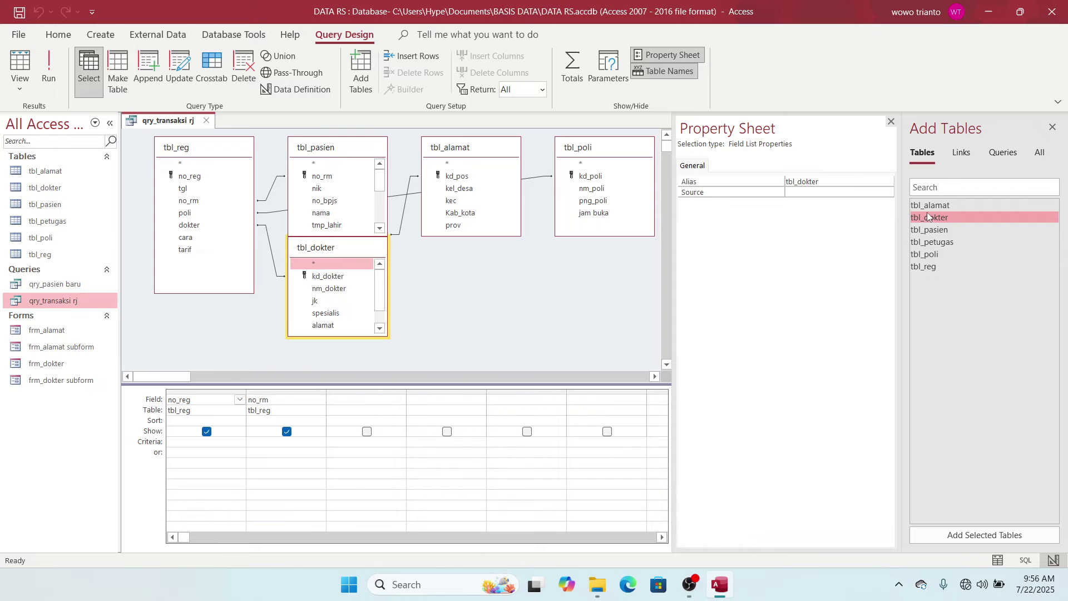
{"action": "double_click", "coordinate": [936, 244]}
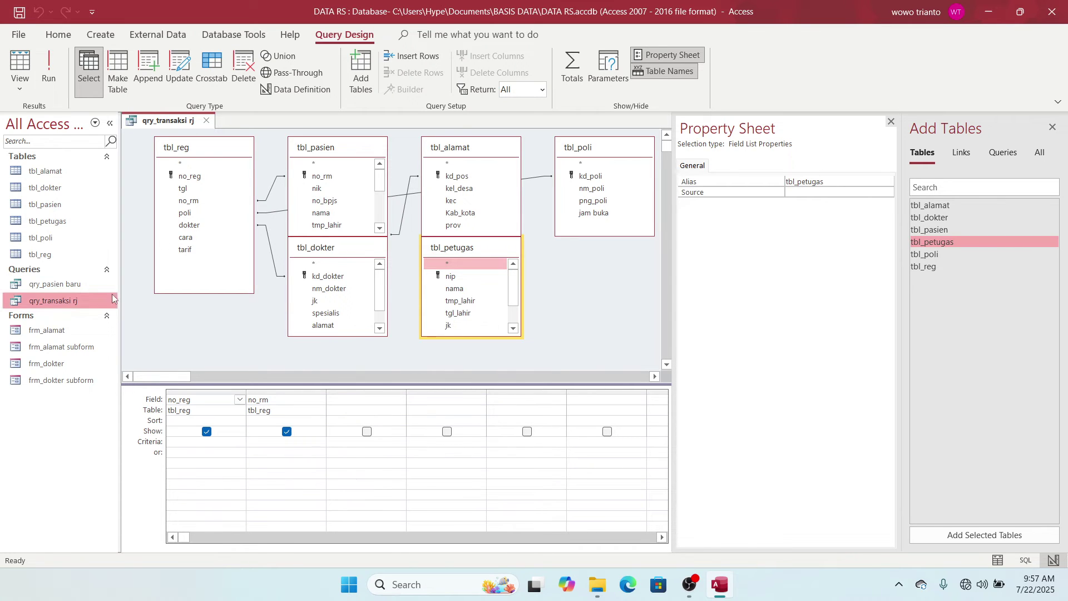
Check the fields of tbl_reg in Datasheet View, close the table and start closing qry_transaksi rj
{"action": "double_click", "coordinate": [69, 256]}
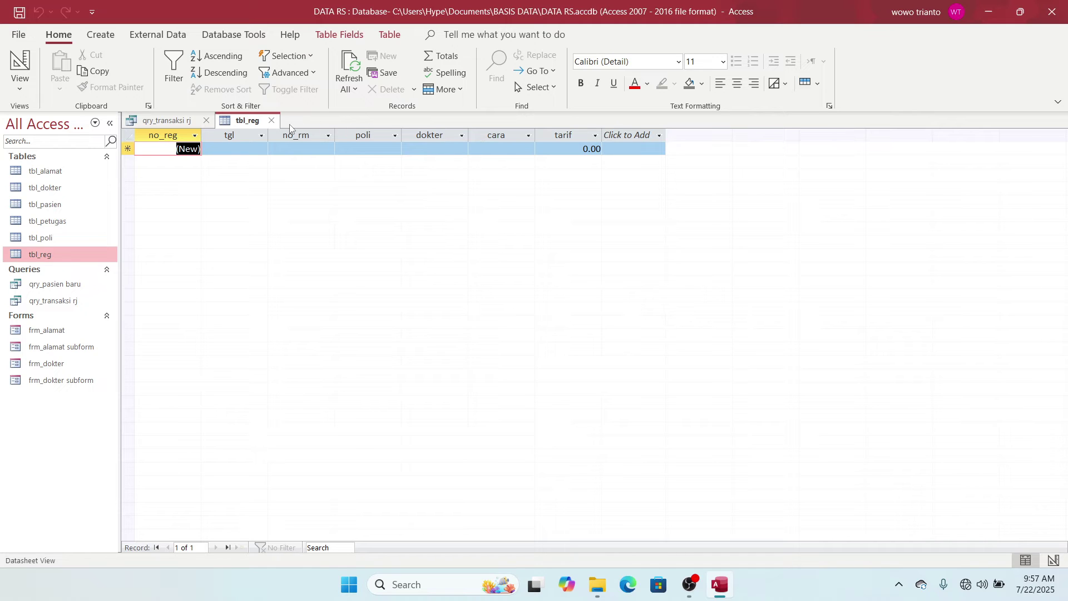
{"action": "left_click", "coordinate": [271, 120]}
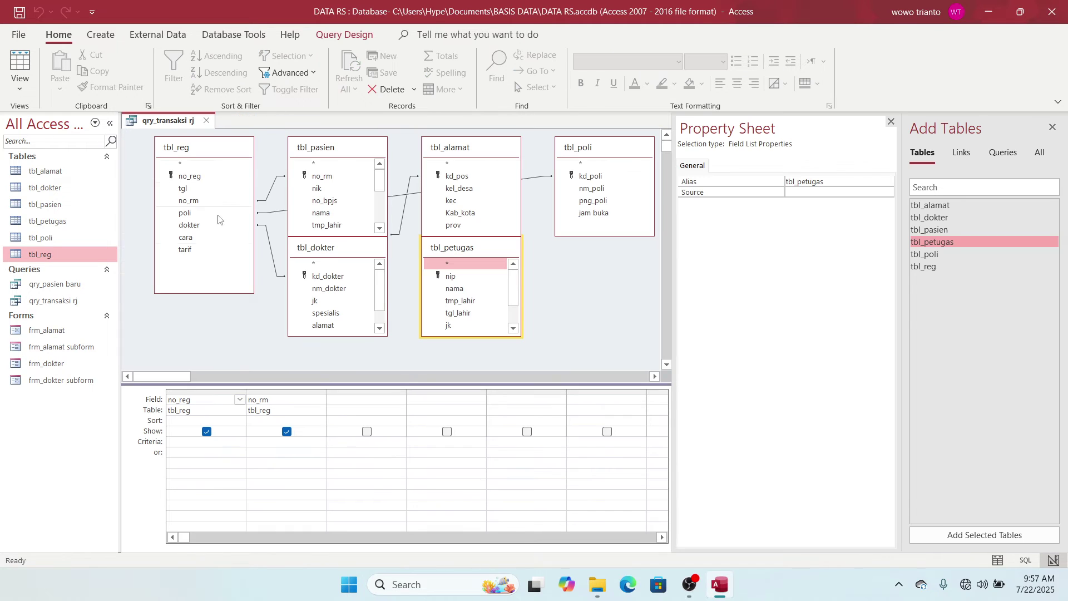
{"action": "left_click", "coordinate": [207, 121]}
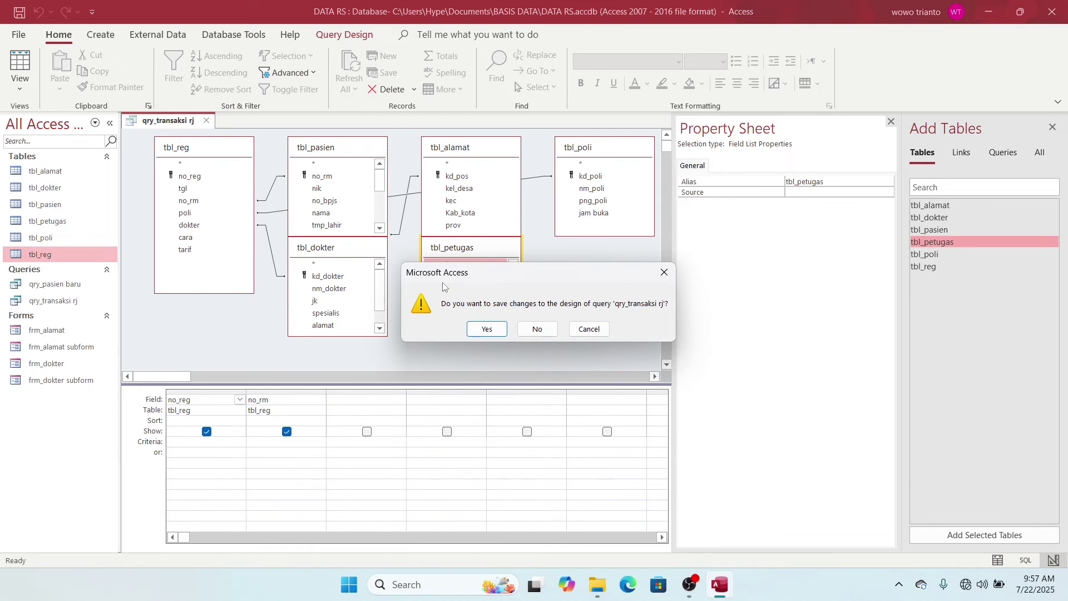
{"action": "left_click", "coordinate": [693, 585]}
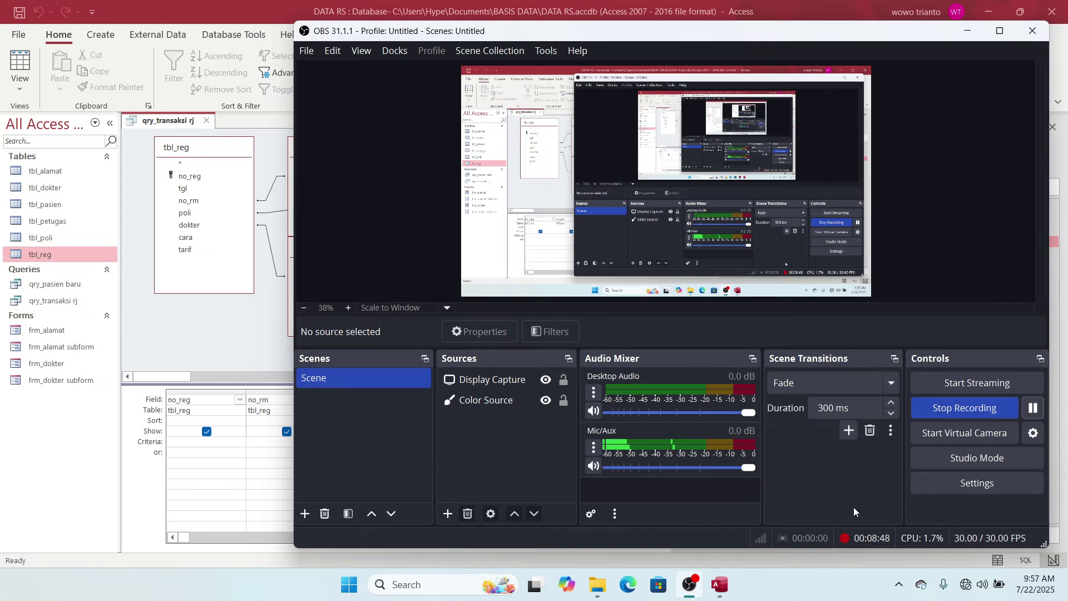
{"action": "left_click", "coordinate": [1041, 409]}
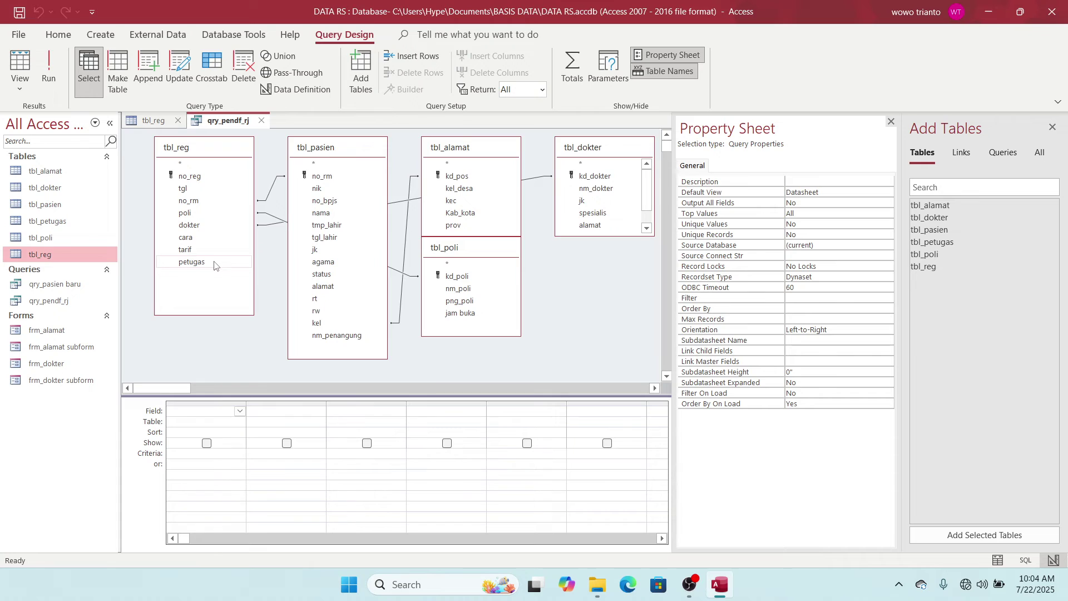
Add tbl_petugas to the qry_pendf_rj query and place no_reg, tgl and no_rm from tbl_reg in the design grid
{"action": "left_click", "coordinate": [940, 244]}
{"action": "double_click", "coordinate": [940, 244]}
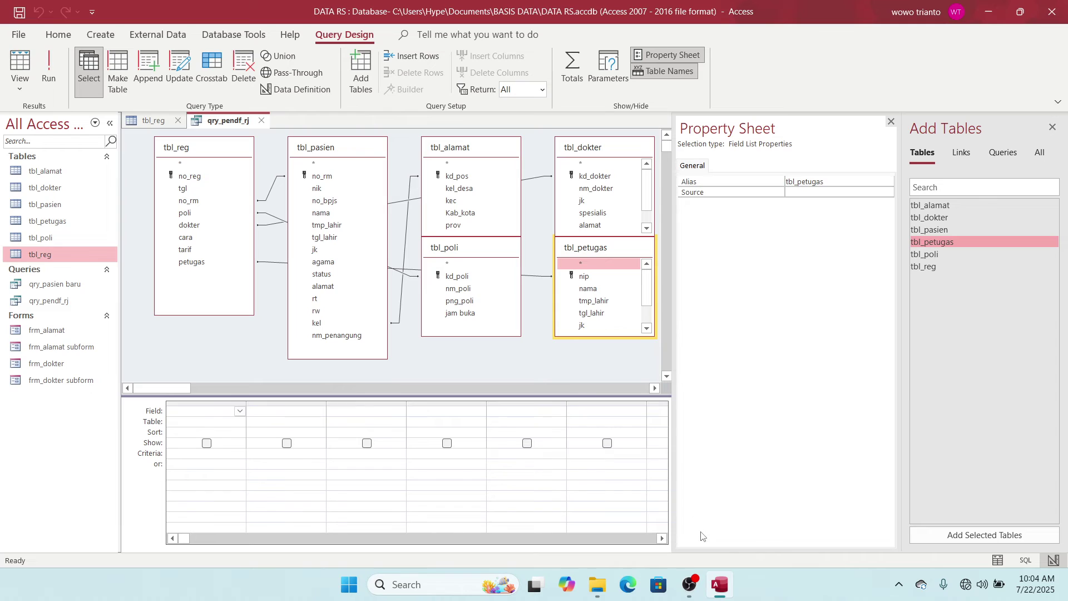
{"action": "double_click", "coordinate": [203, 177]}
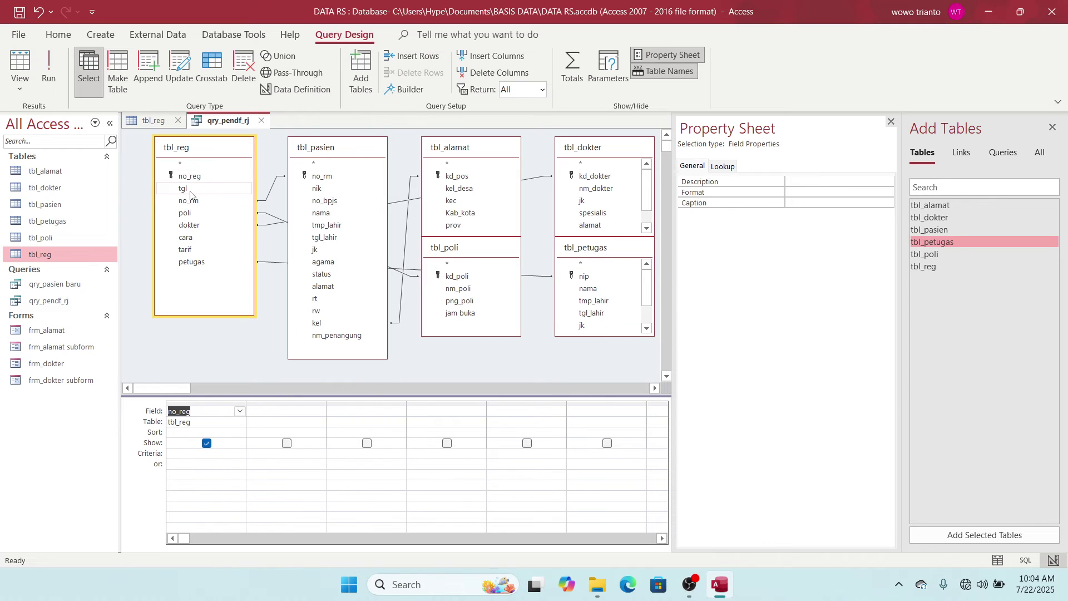
{"action": "left_click", "coordinate": [190, 189]}
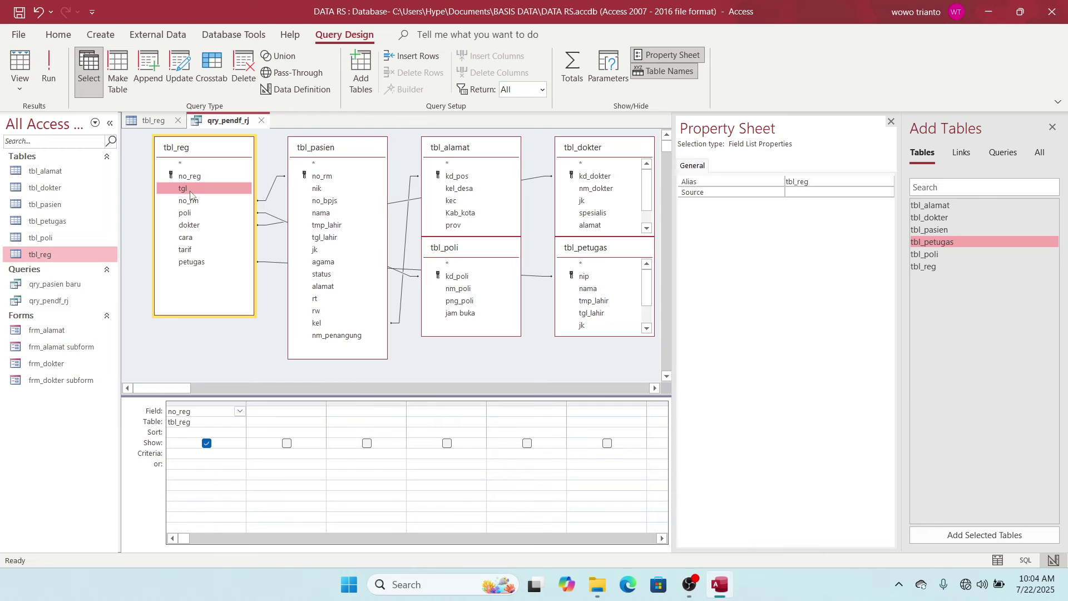
{"action": "double_click", "coordinate": [190, 189]}
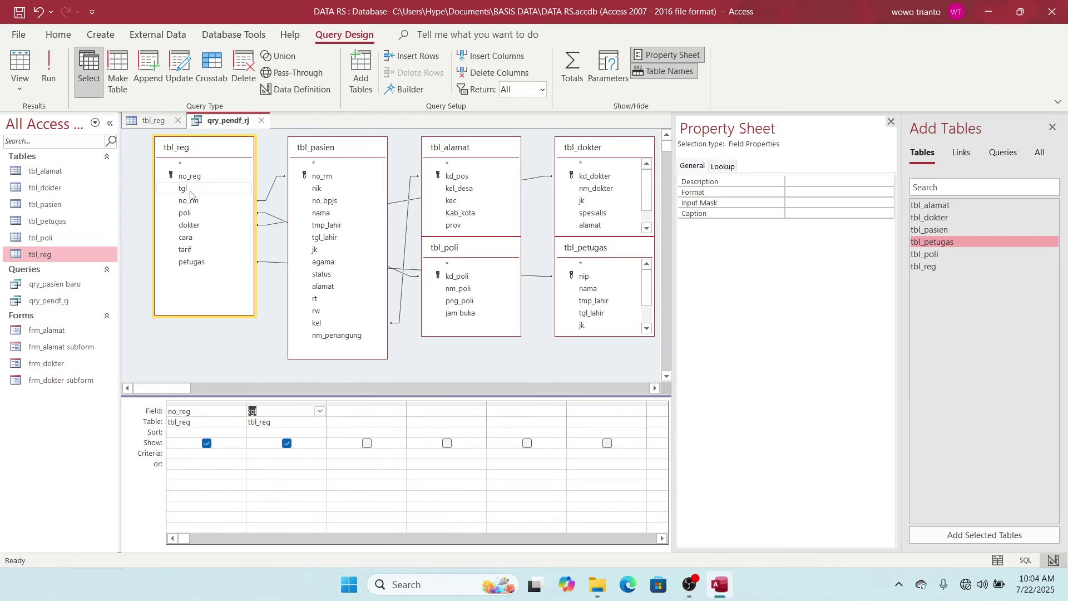
{"action": "left_click", "coordinate": [193, 202]}
{"action": "double_click", "coordinate": [193, 202]}
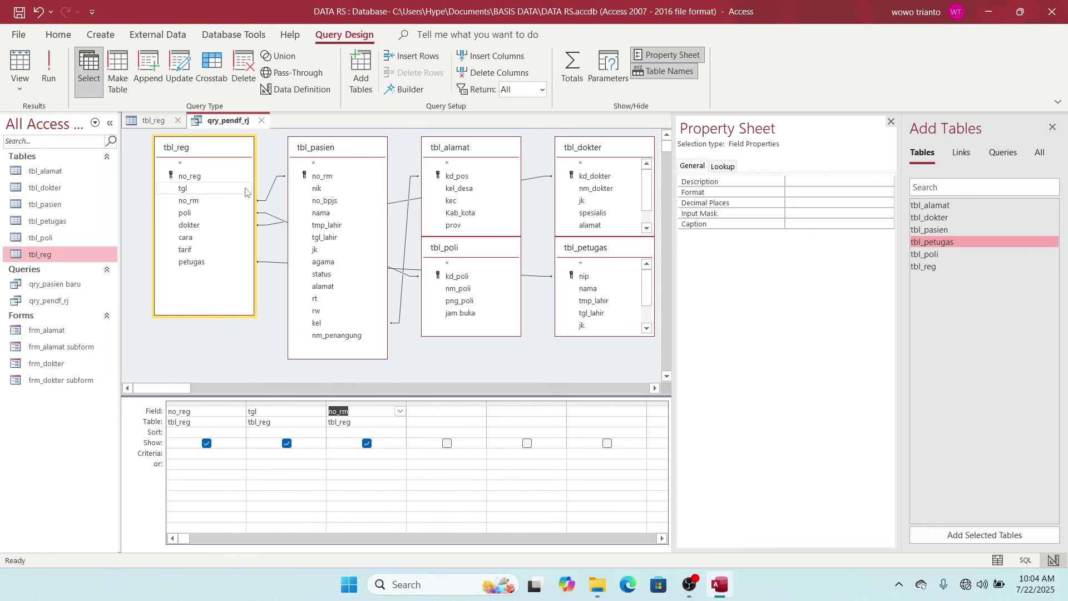
Add nik, no_bpjs, nama, tmp_lahir, tgl_lahir and jk from tbl_pasien to the qry_pendf_rj design grid
{"action": "double_click", "coordinate": [323, 193]}
{"action": "double_click", "coordinate": [326, 205]}
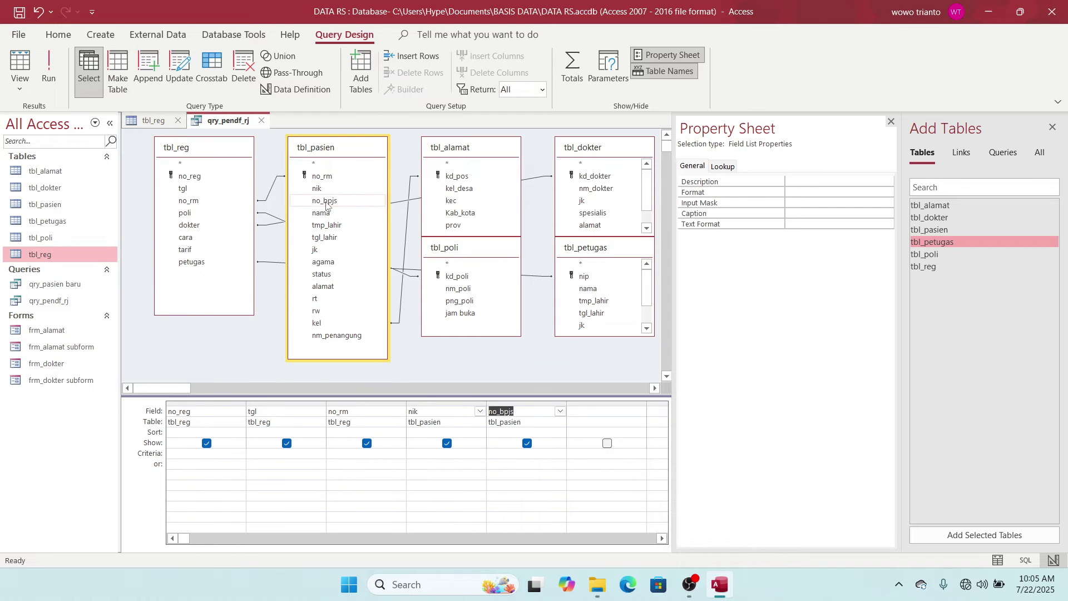
{"action": "double_click", "coordinate": [325, 213]}
{"action": "left_click", "coordinate": [331, 226]}
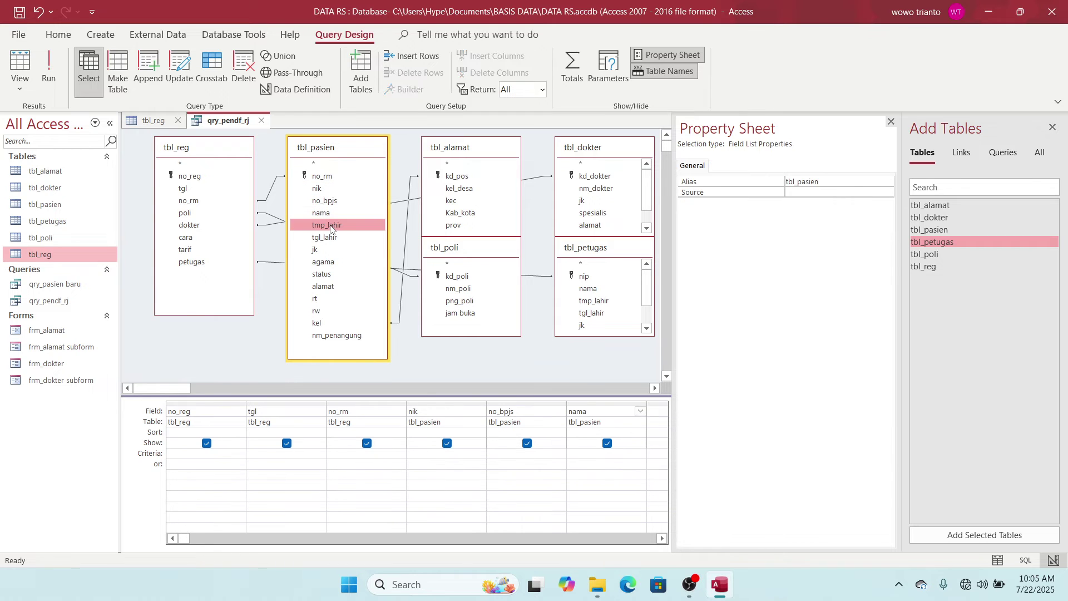
{"action": "double_click", "coordinate": [330, 226]}
{"action": "double_click", "coordinate": [328, 238]}
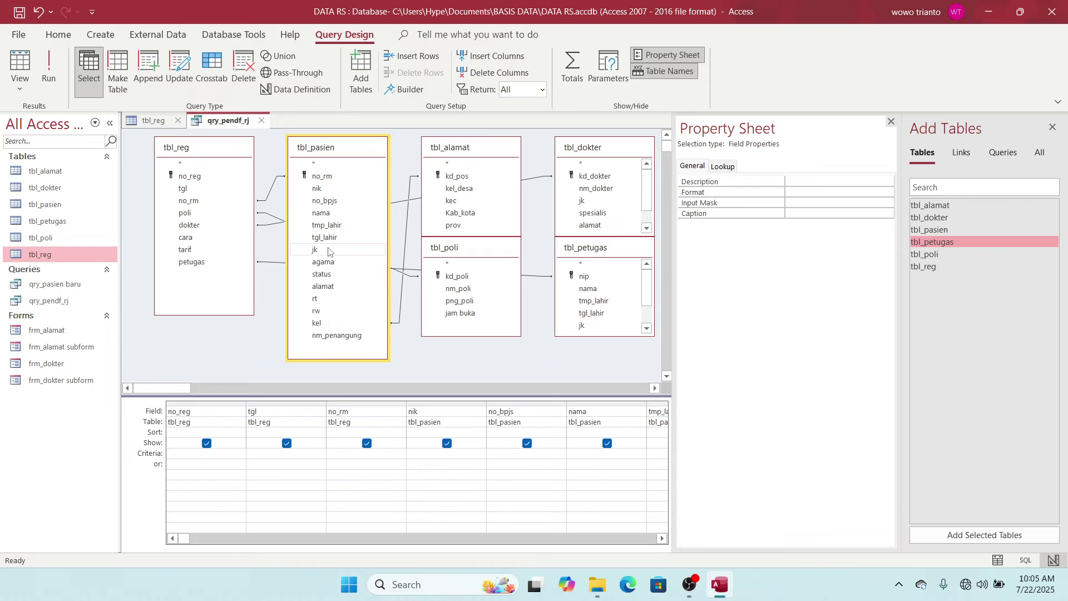
{"action": "double_click", "coordinate": [328, 251]}
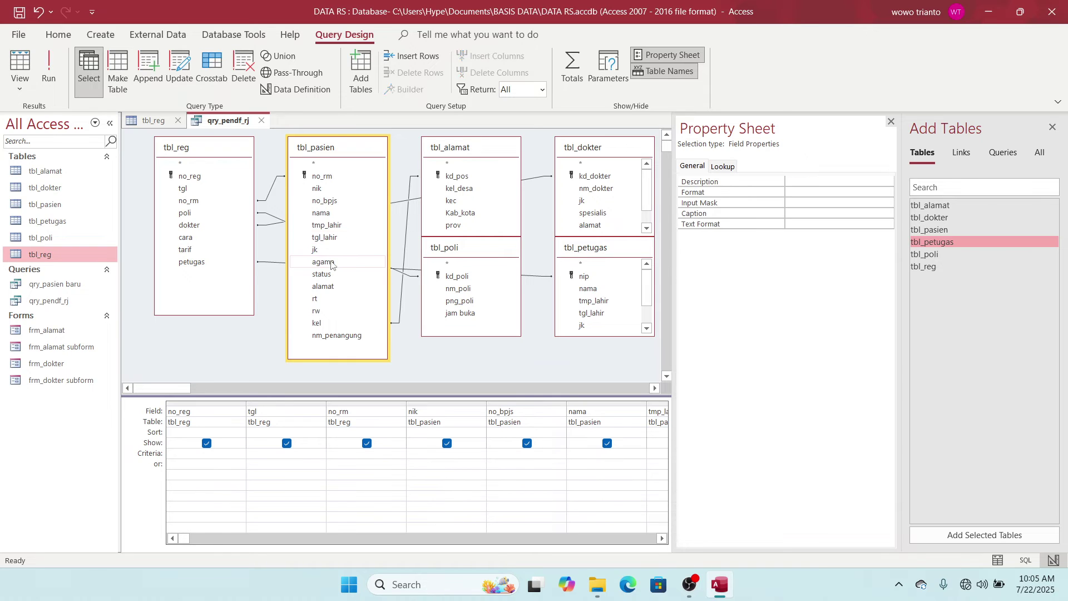
Add agama, status, alamat, rt, rw and kel from tbl_pasien, plus kec and Kab_kota from tbl_alamat, to the design grid
{"action": "double_click", "coordinate": [325, 274]}
{"action": "left_click", "coordinate": [328, 287]}
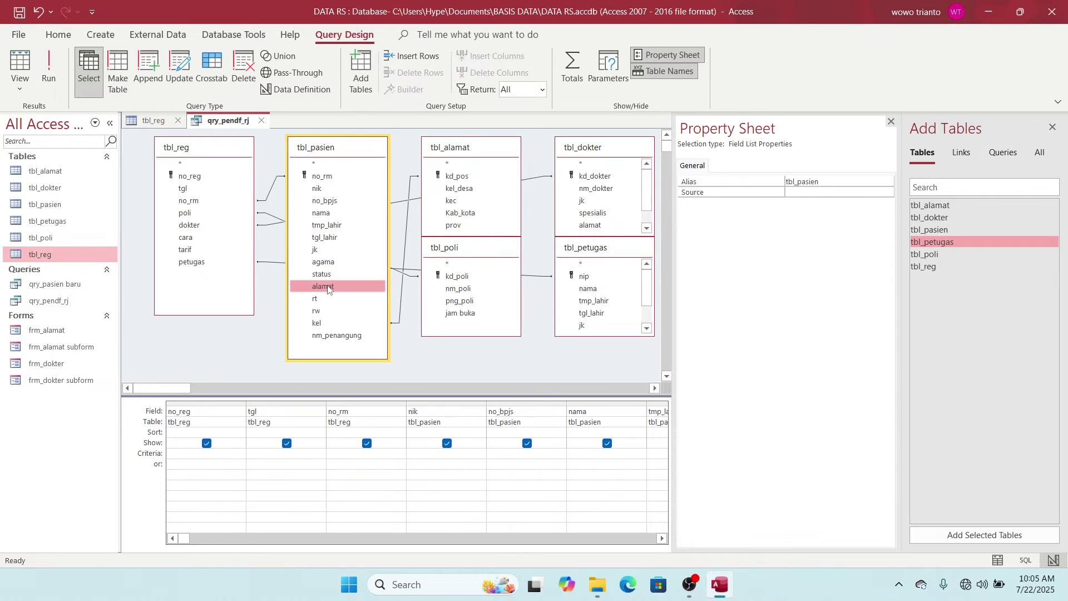
{"action": "double_click", "coordinate": [327, 288]}
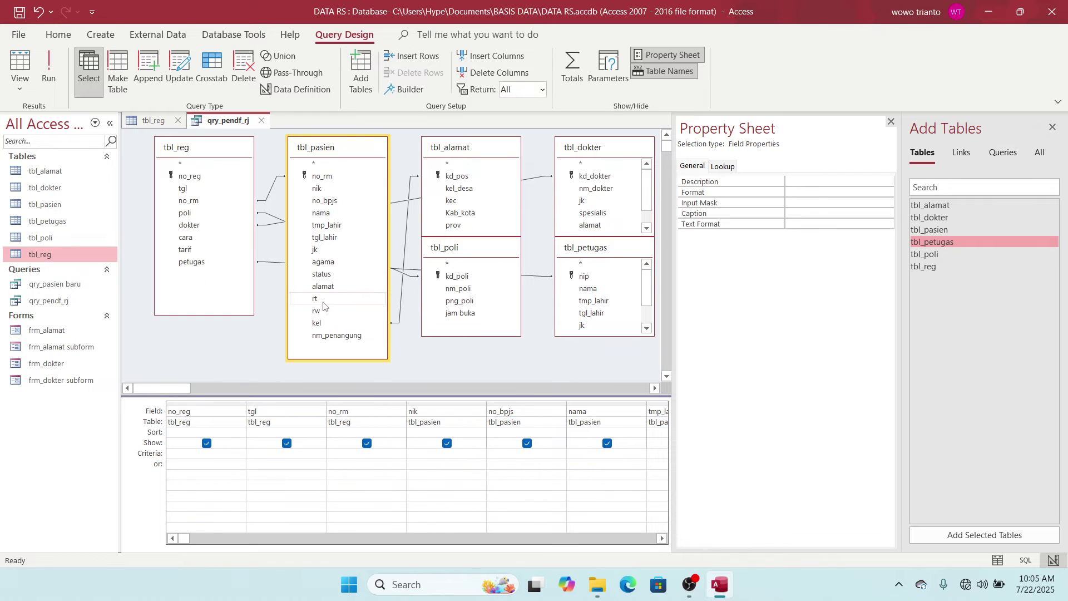
{"action": "double_click", "coordinate": [325, 301]}
{"action": "double_click", "coordinate": [328, 311]}
{"action": "double_click", "coordinate": [330, 324]}
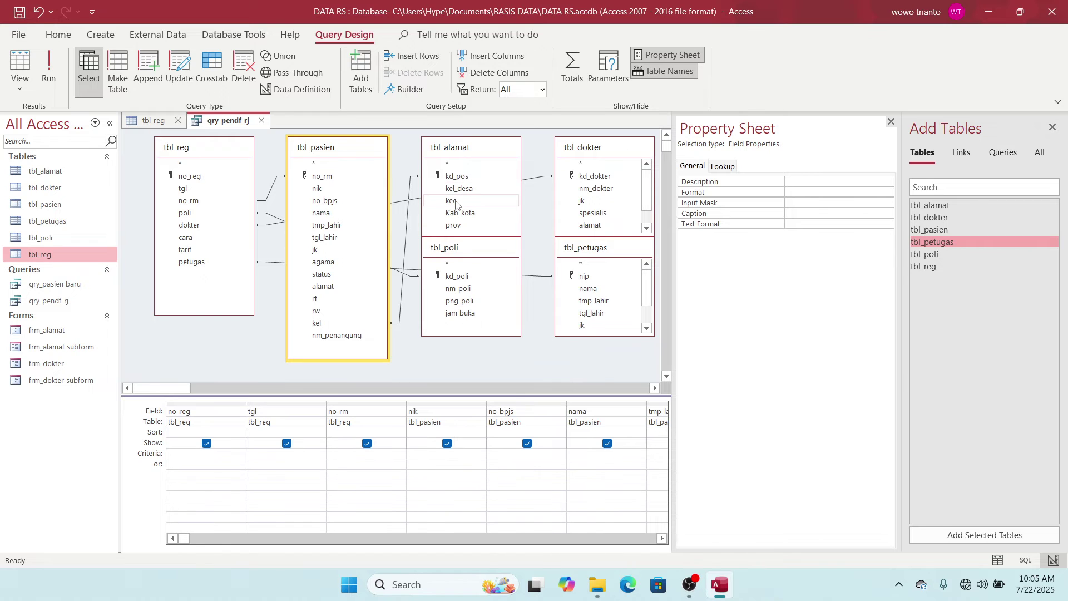
{"action": "left_click", "coordinate": [456, 201]}
{"action": "left_click", "coordinate": [454, 213]}
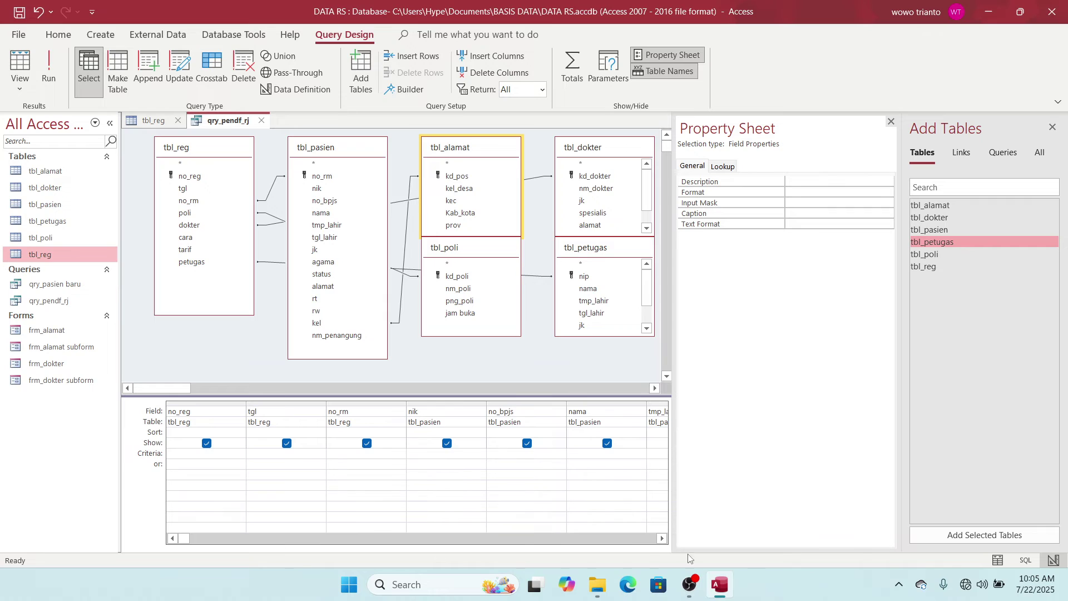
Check the tbl_pasien and tbl_alamat columns placed in the qry_pendf_rj design grid
{"action": "left_click", "coordinate": [662, 539]}
{"action": "left_click", "coordinate": [662, 538]}
{"action": "left_click", "coordinate": [662, 539]}
{"action": "left_click", "coordinate": [662, 538]}
{"action": "left_click", "coordinate": [662, 538]}
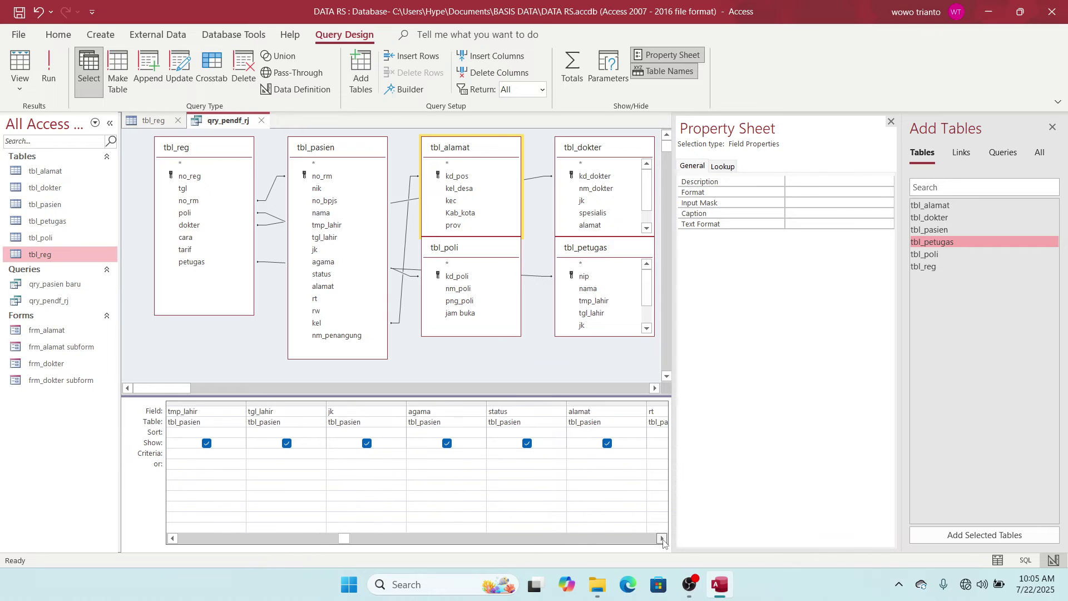
{"action": "left_click", "coordinate": [662, 538]}
{"action": "left_click", "coordinate": [662, 539]}
{"action": "left_click", "coordinate": [662, 538]}
{"action": "left_click", "coordinate": [662, 538]}
{"action": "left_click", "coordinate": [662, 539]}
{"action": "left_click", "coordinate": [662, 539]}
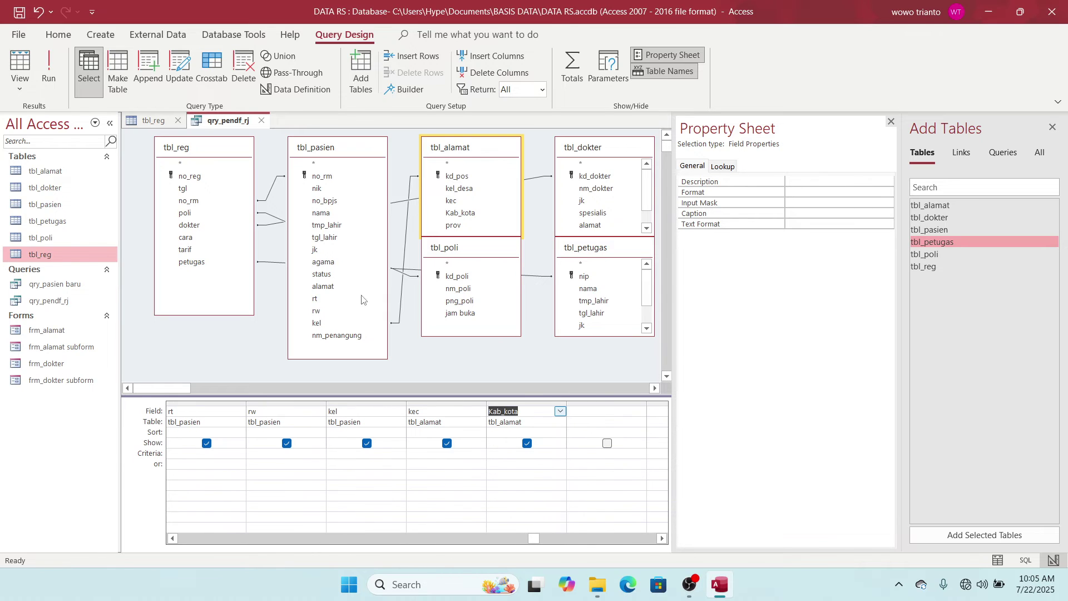
Add poli, dokter, cara, tarif and petugas from tbl_reg to the end of the design grid
{"action": "double_click", "coordinate": [185, 213]}
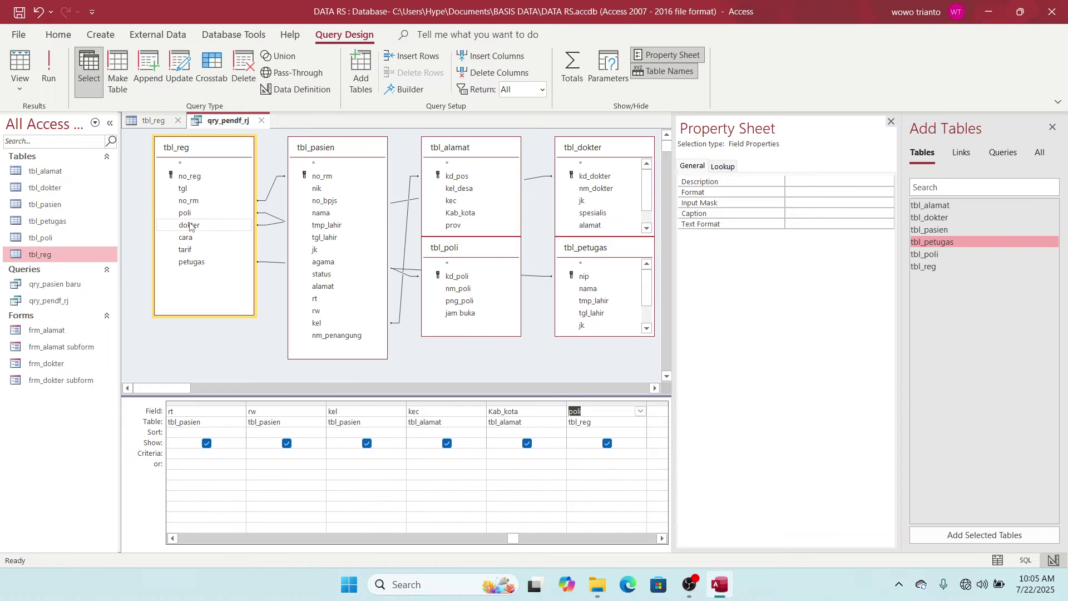
{"action": "double_click", "coordinate": [190, 225]}
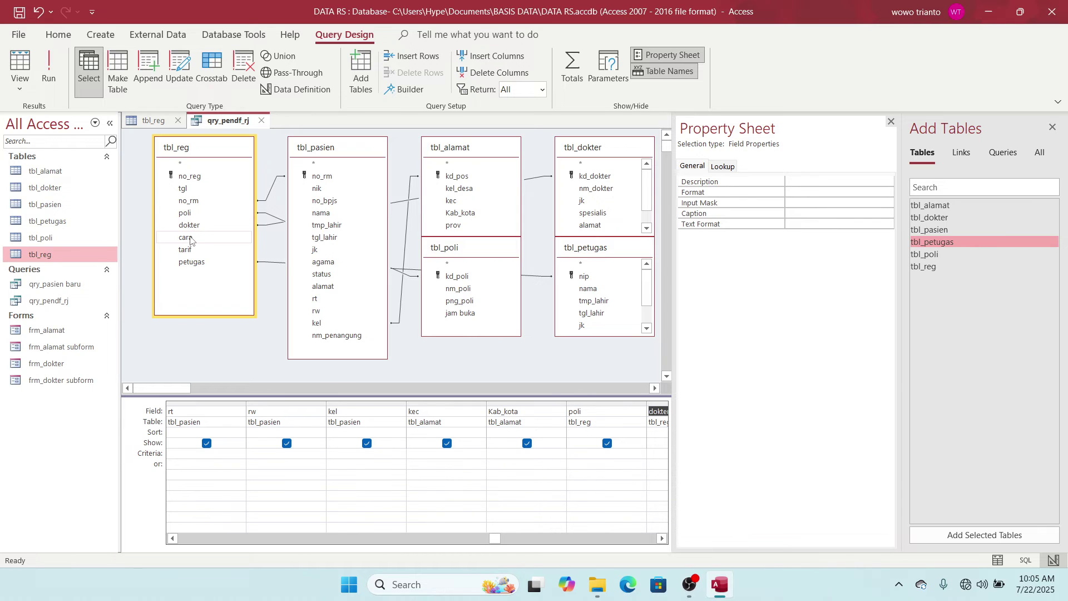
{"action": "double_click", "coordinate": [189, 238]}
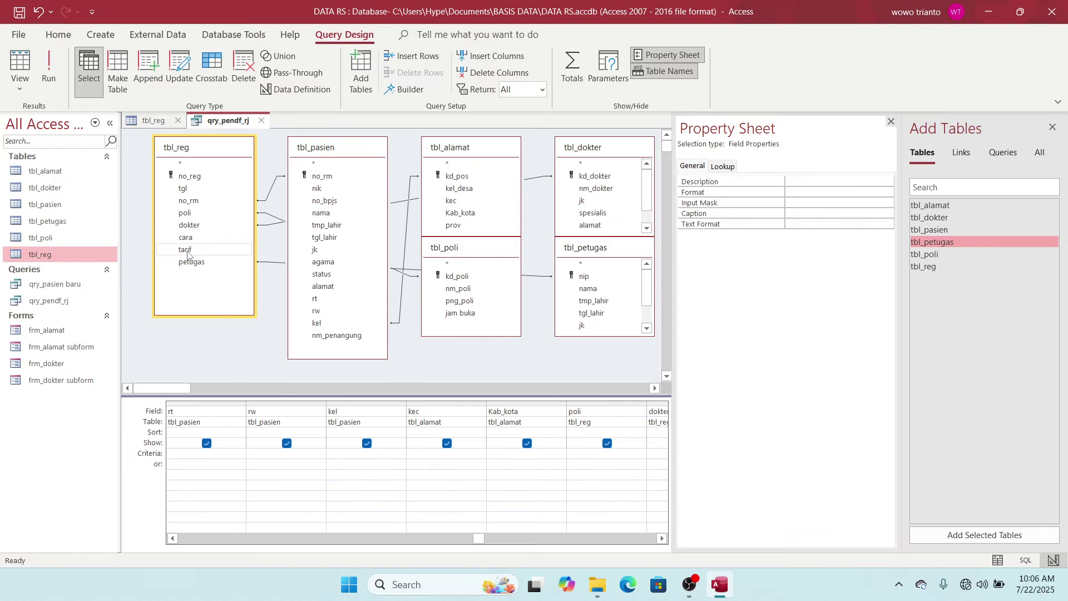
{"action": "double_click", "coordinate": [188, 254]}
{"action": "double_click", "coordinate": [191, 263]}
Try to run qry_pendf_rj, dismiss the message and close the open tbl_reg table
{"action": "left_click", "coordinate": [53, 74]}
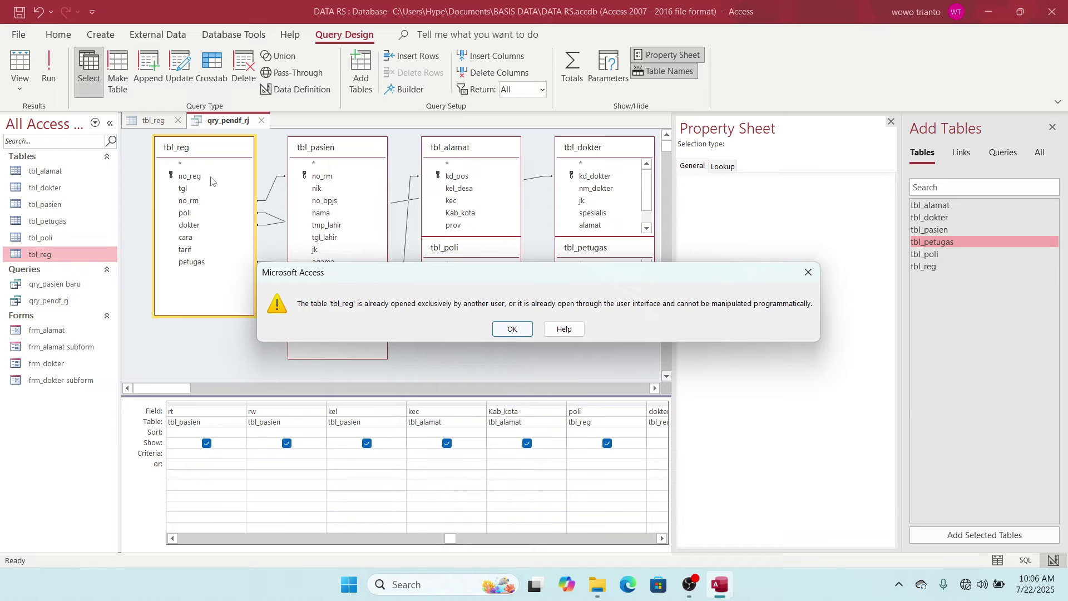
{"action": "left_click", "coordinate": [511, 329]}
{"action": "left_click", "coordinate": [178, 121]}
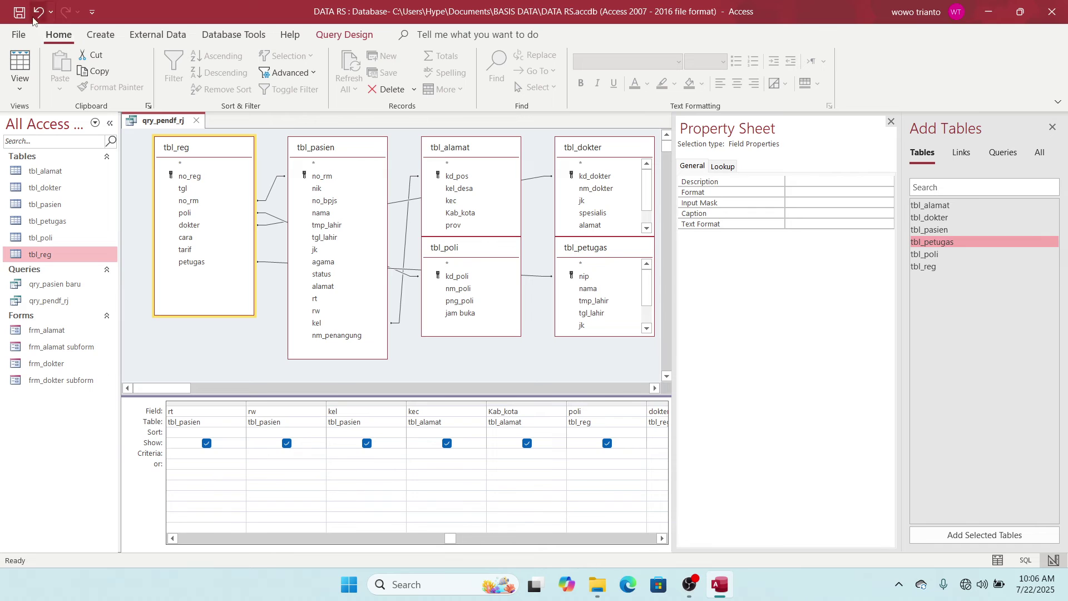
View qry_pendf_rj in Datasheet View and close the query
{"action": "left_click", "coordinate": [100, 35]}
{"action": "left_click", "coordinate": [58, 35]}
{"action": "left_click", "coordinate": [25, 78]}
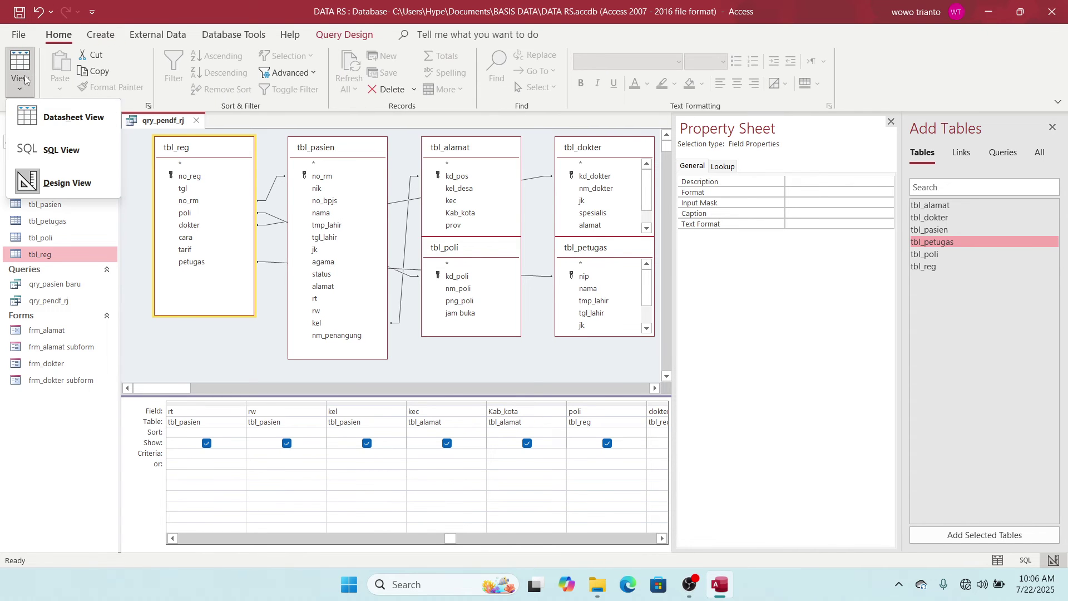
{"action": "left_click", "coordinate": [23, 65]}
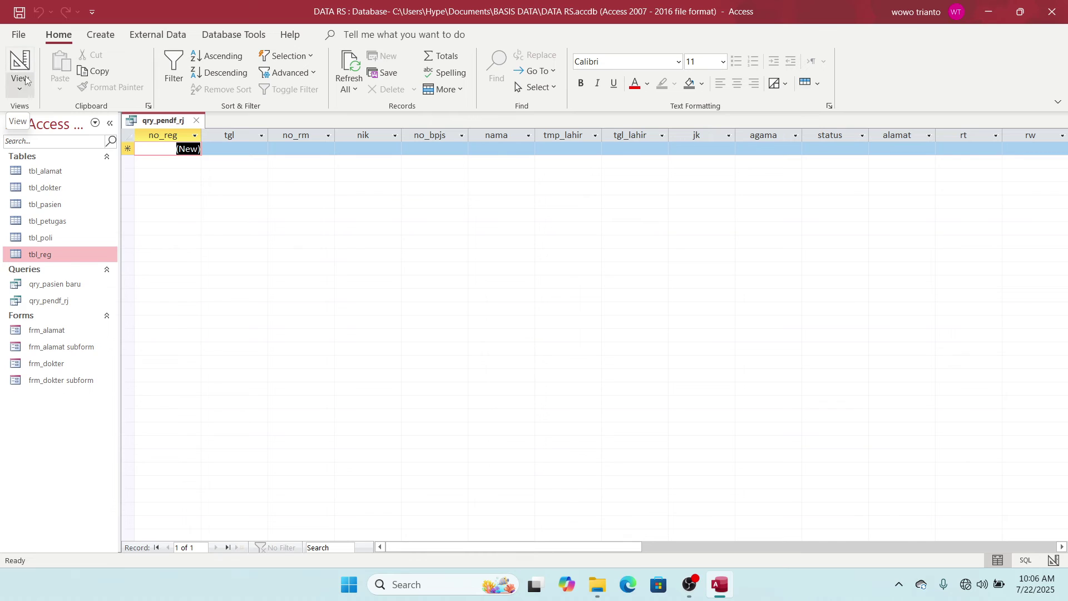
{"action": "left_click", "coordinate": [196, 121]}
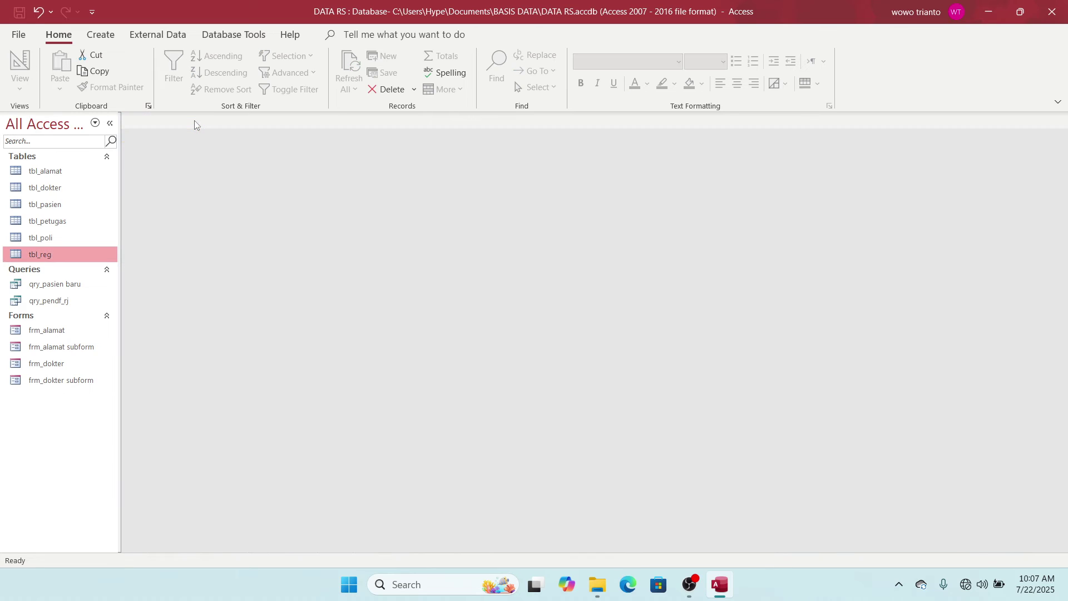
{"action": "left_click", "coordinate": [62, 285]}
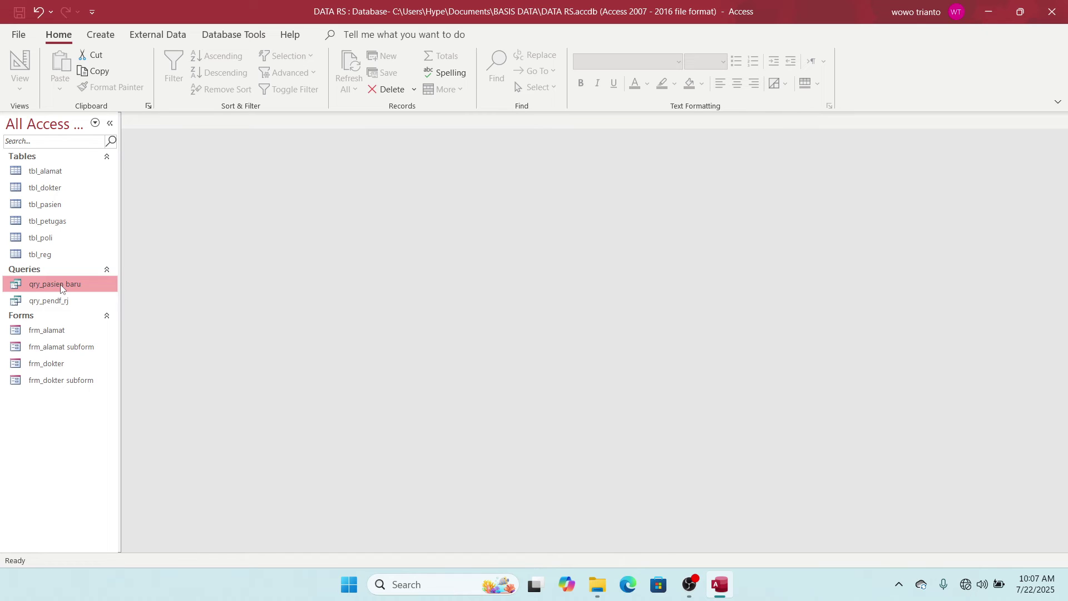
{"action": "right_click", "coordinate": [61, 286]}
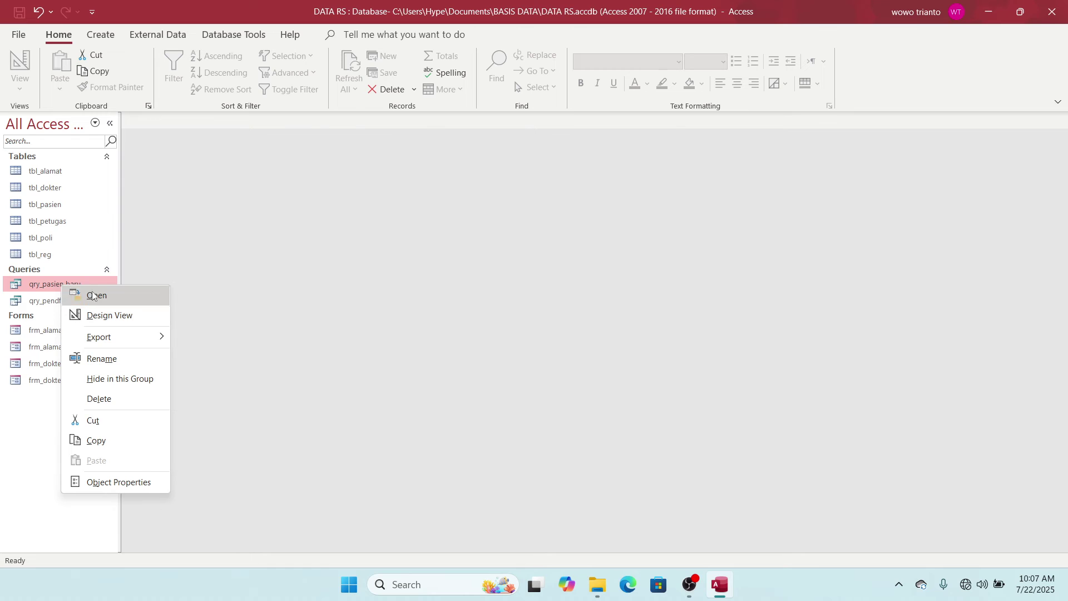
Start the Form Wizard, choose the query qry_pasien baru as source and include all of its fields
{"action": "left_click", "coordinate": [105, 34]}
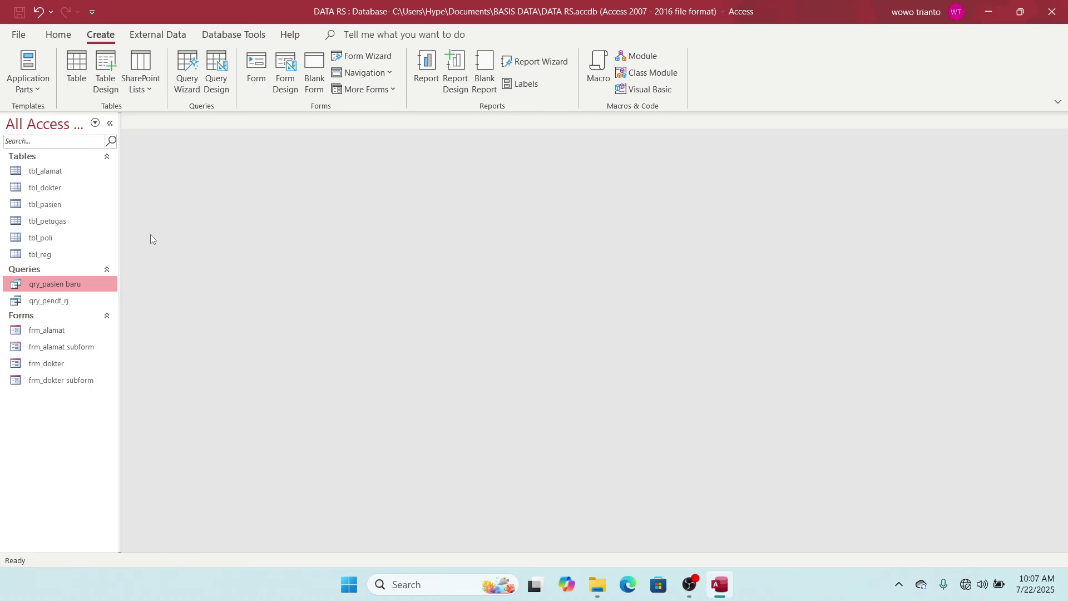
{"action": "left_click", "coordinate": [69, 303]}
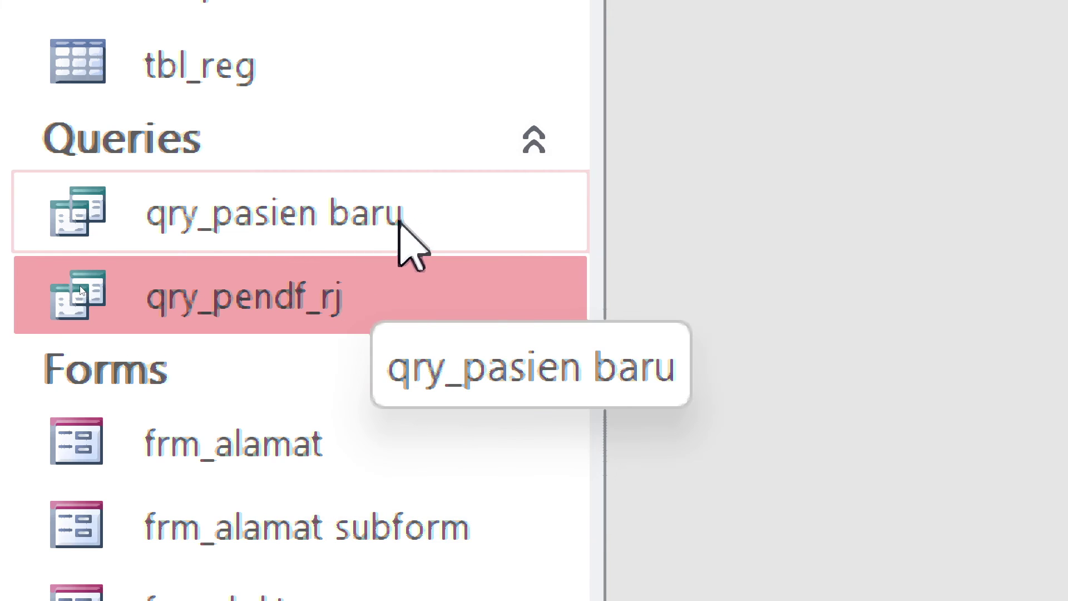
{"action": "left_click", "coordinate": [404, 227]}
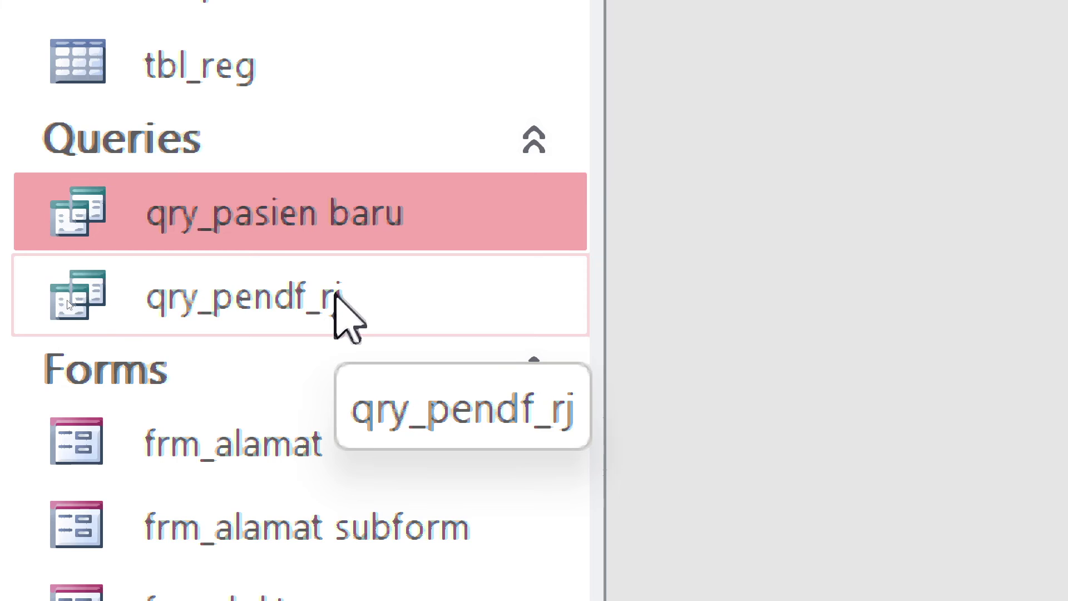
{"action": "left_click", "coordinate": [337, 297]}
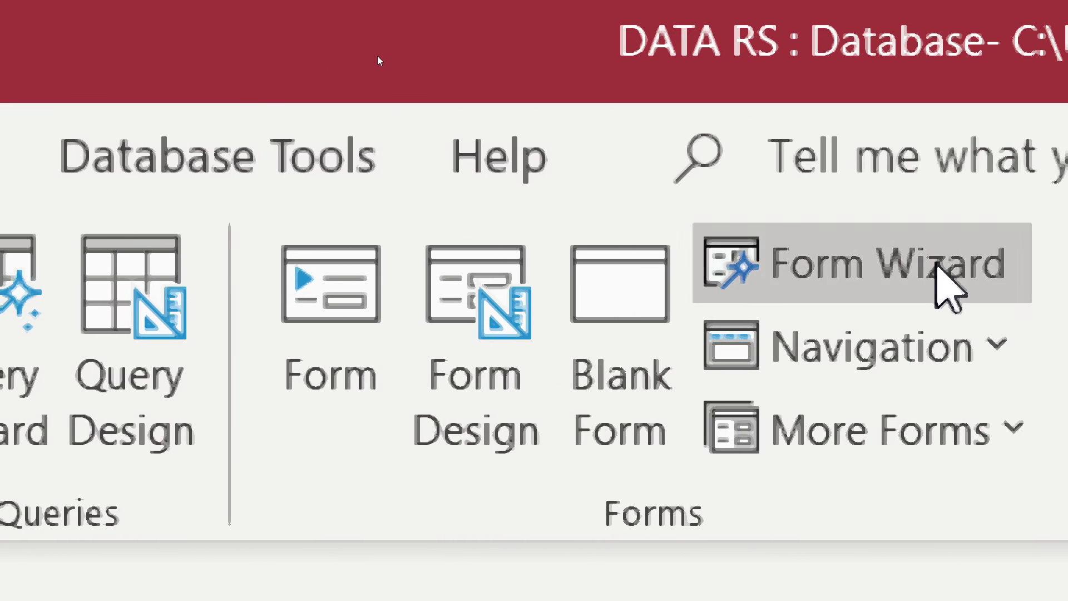
{"action": "left_click", "coordinate": [940, 267]}
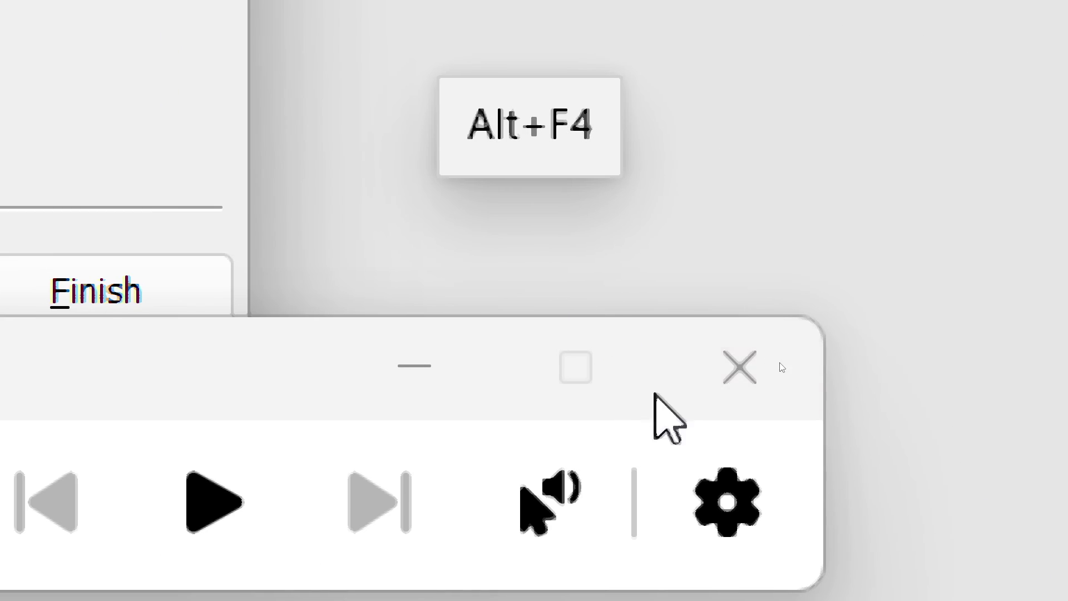
{"action": "left_click", "coordinate": [748, 365]}
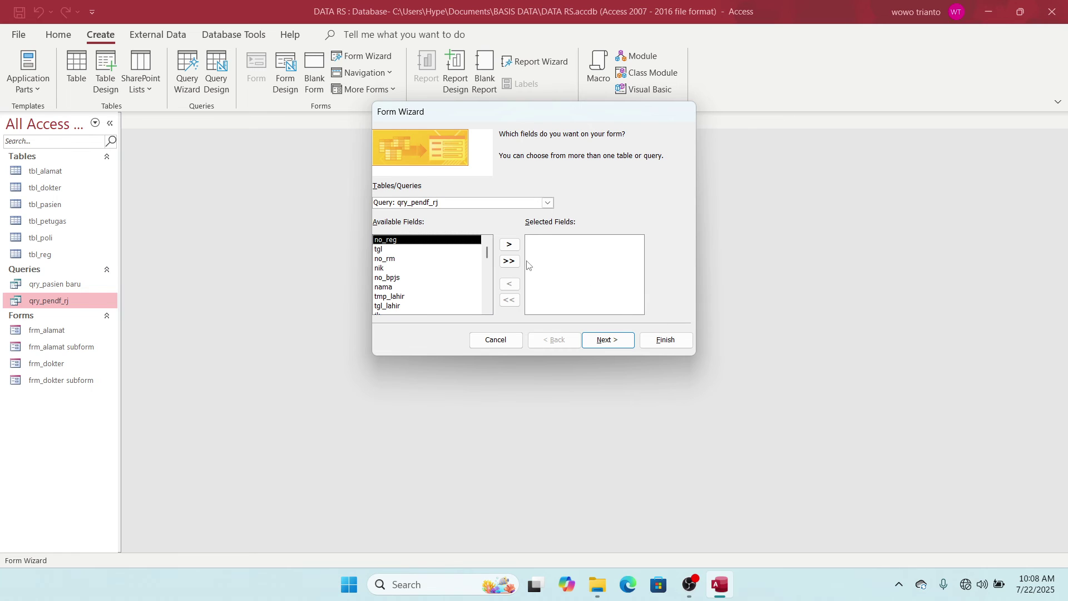
{"action": "left_click", "coordinate": [548, 203]}
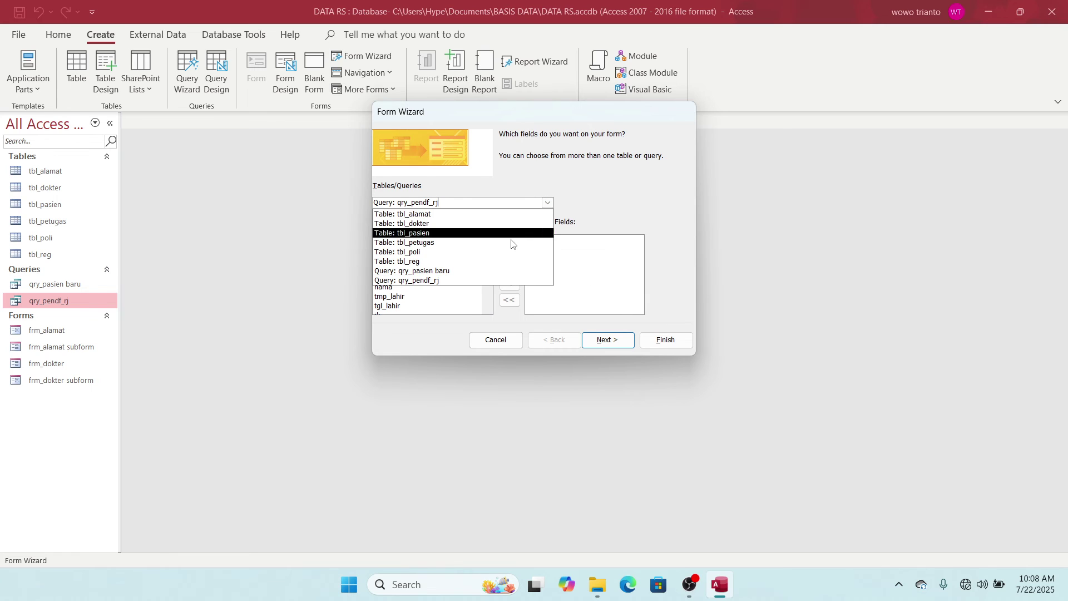
{"action": "left_click", "coordinate": [494, 271]}
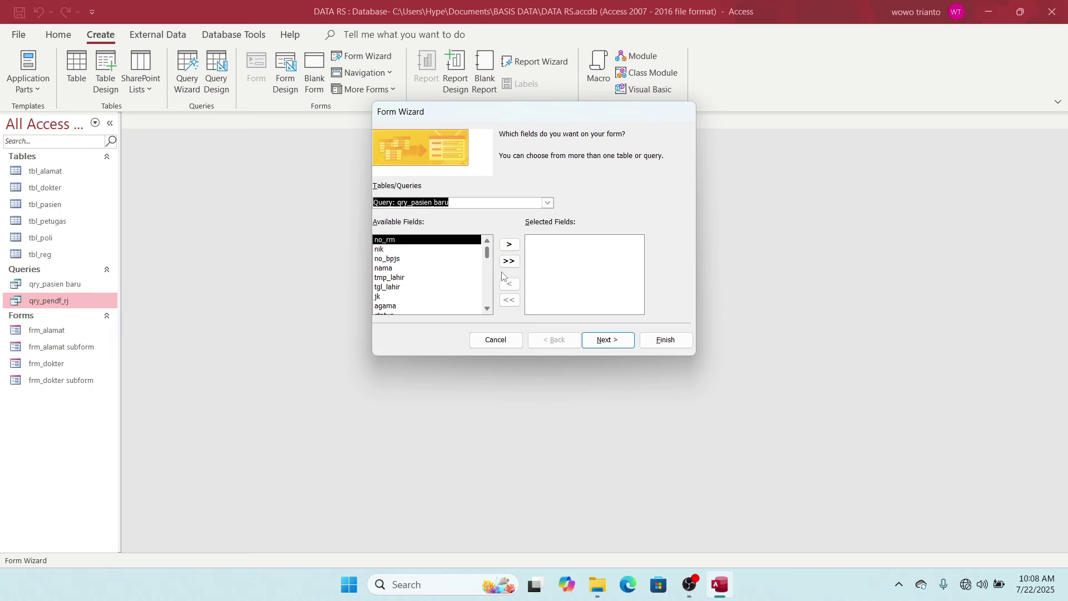
{"action": "left_click", "coordinate": [511, 264]}
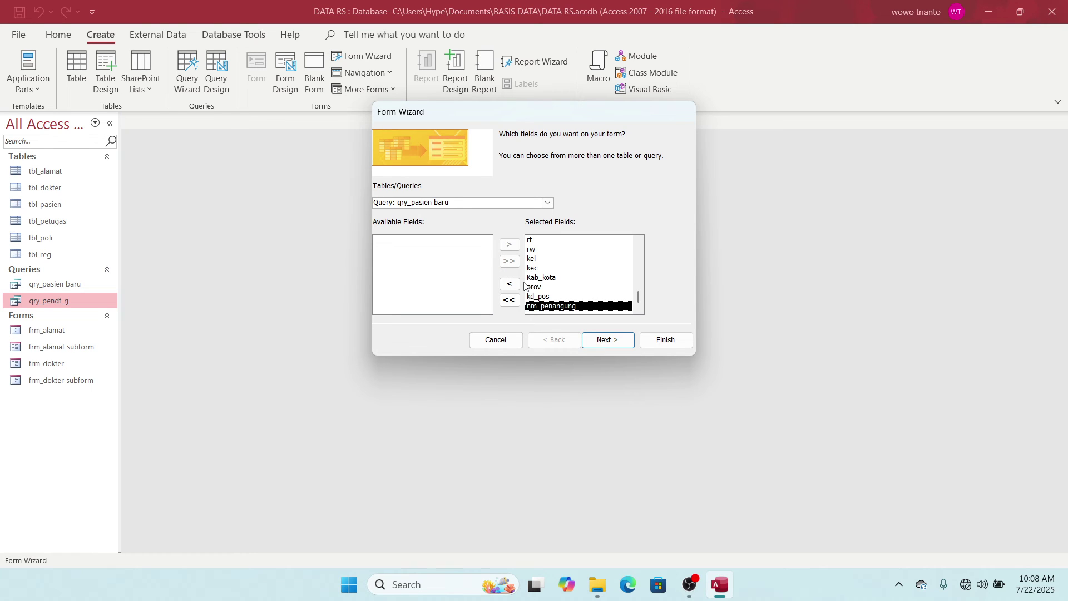
Create the form with data viewed by tbl_pasien, the Columnar layout and the title tbl_pasien, opening it to view information
{"action": "left_click", "coordinate": [598, 344]}
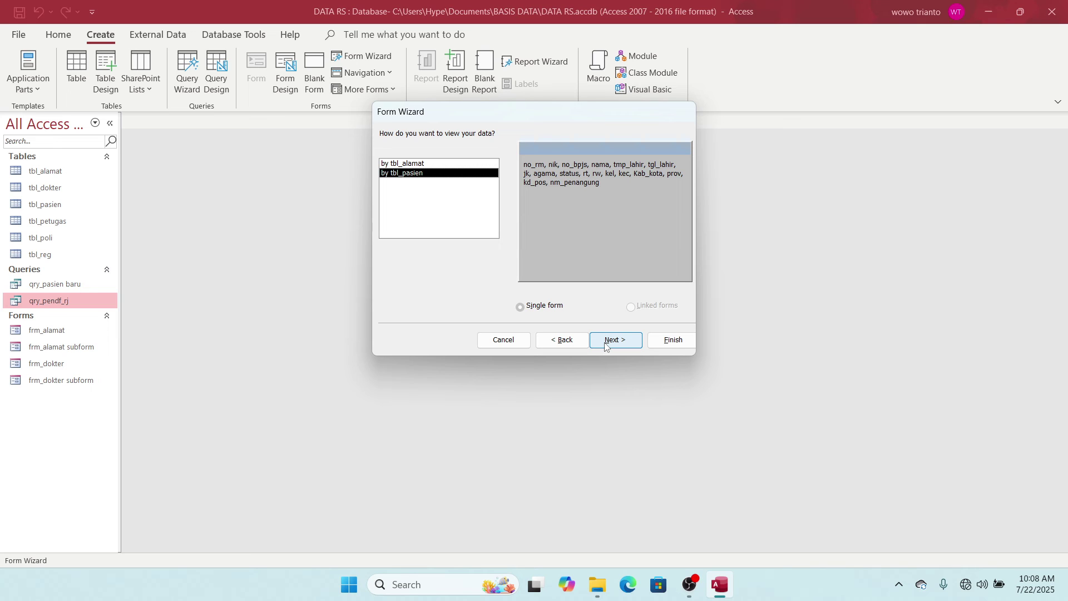
{"action": "left_click", "coordinate": [605, 347]}
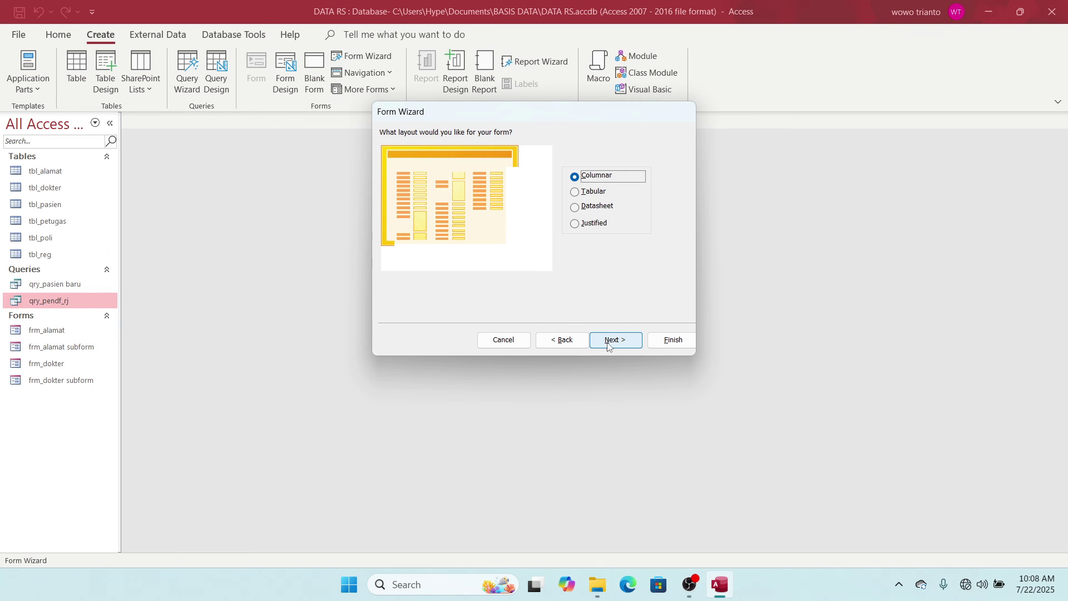
{"action": "left_click", "coordinate": [617, 346]}
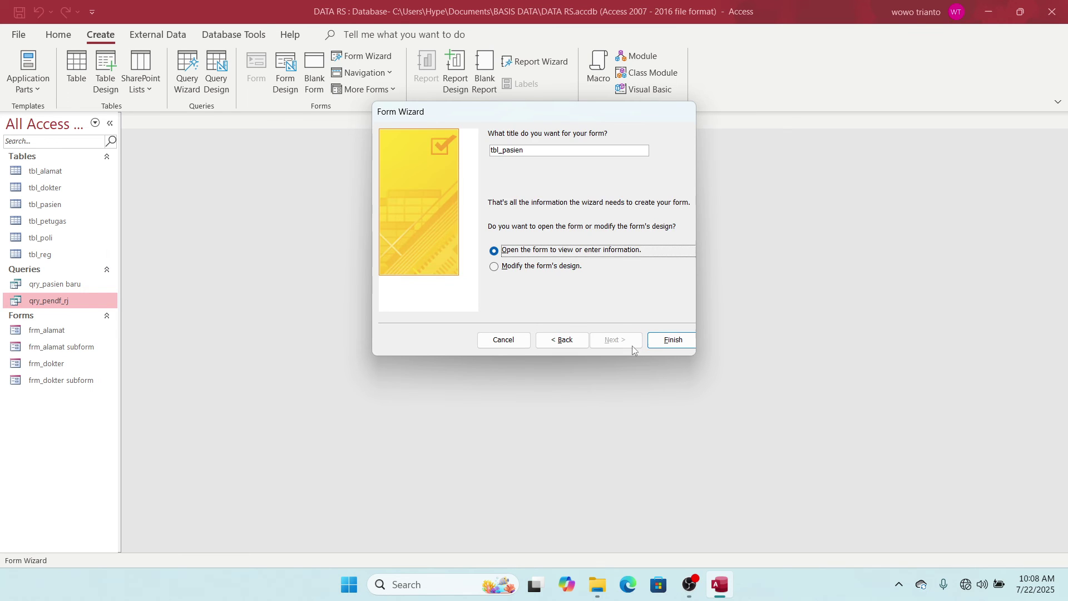
{"action": "left_click", "coordinate": [661, 343]}
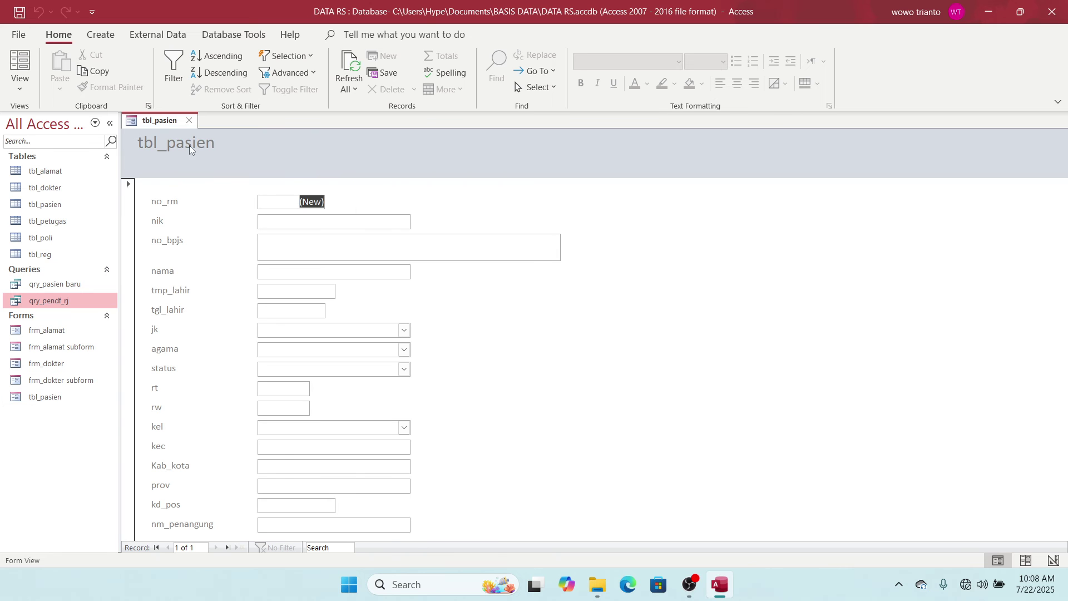
Switch the tbl_pasien form to Design View, then open the tbl_pasien table to check its fields and close it
{"action": "left_click", "coordinate": [20, 84]}
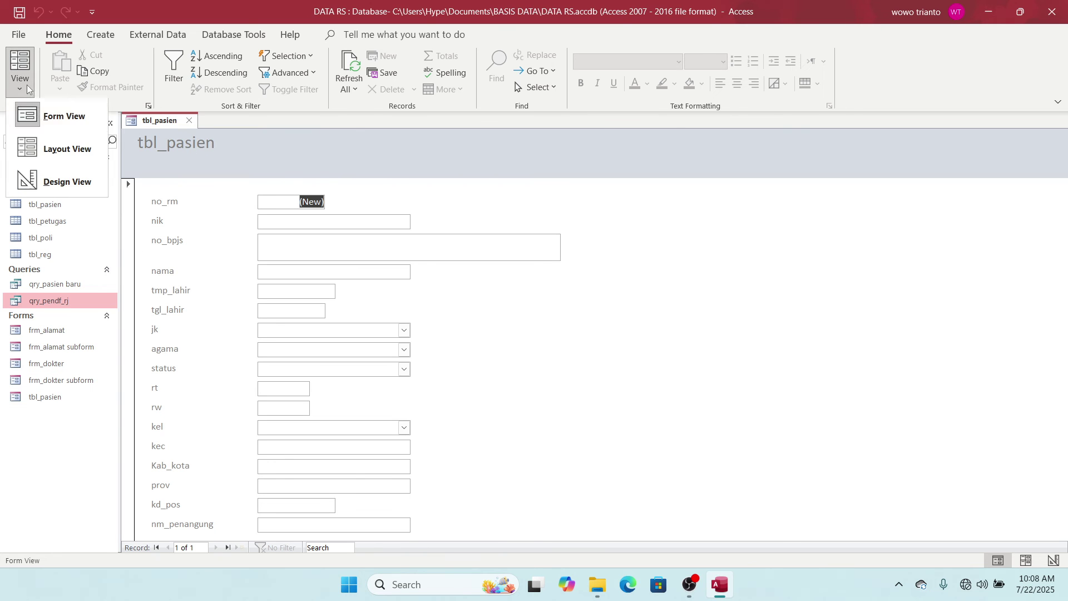
{"action": "left_click", "coordinate": [56, 183]}
{"action": "left_click", "coordinate": [163, 176]}
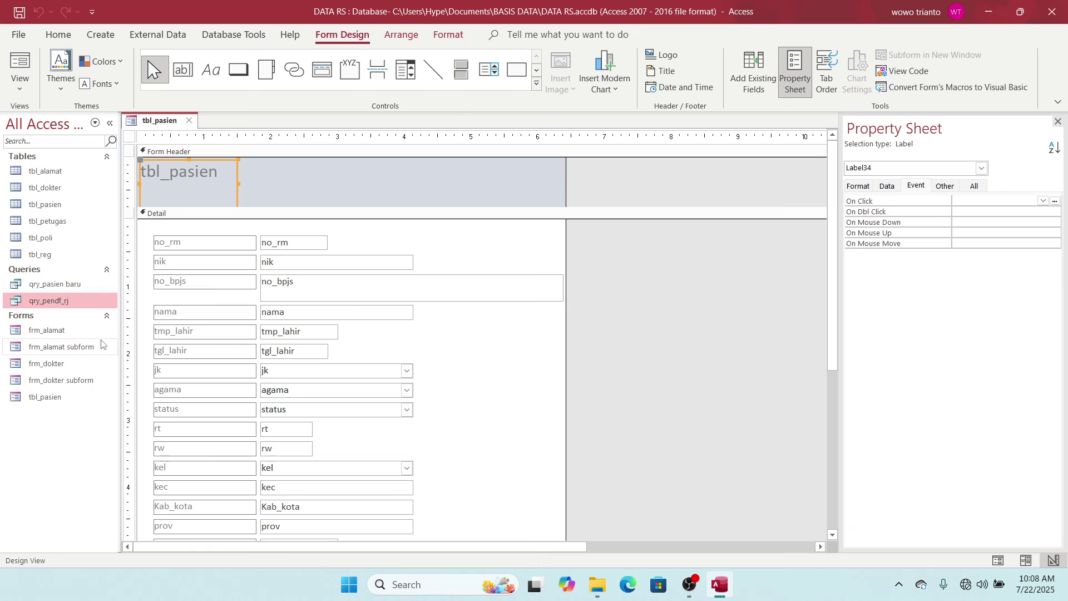
{"action": "double_click", "coordinate": [53, 205]}
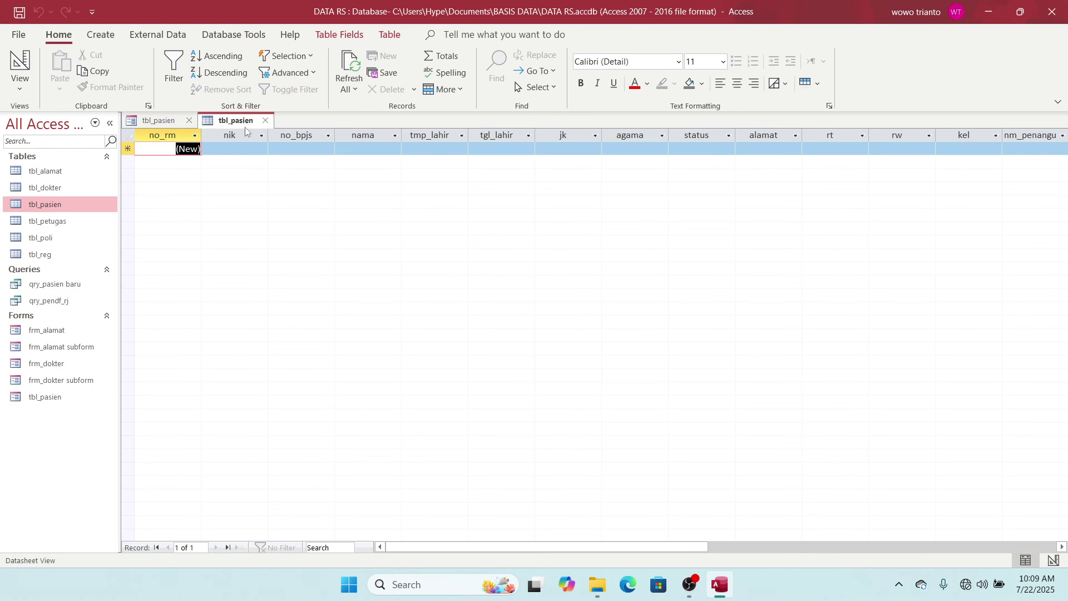
{"action": "left_click", "coordinate": [265, 120]}
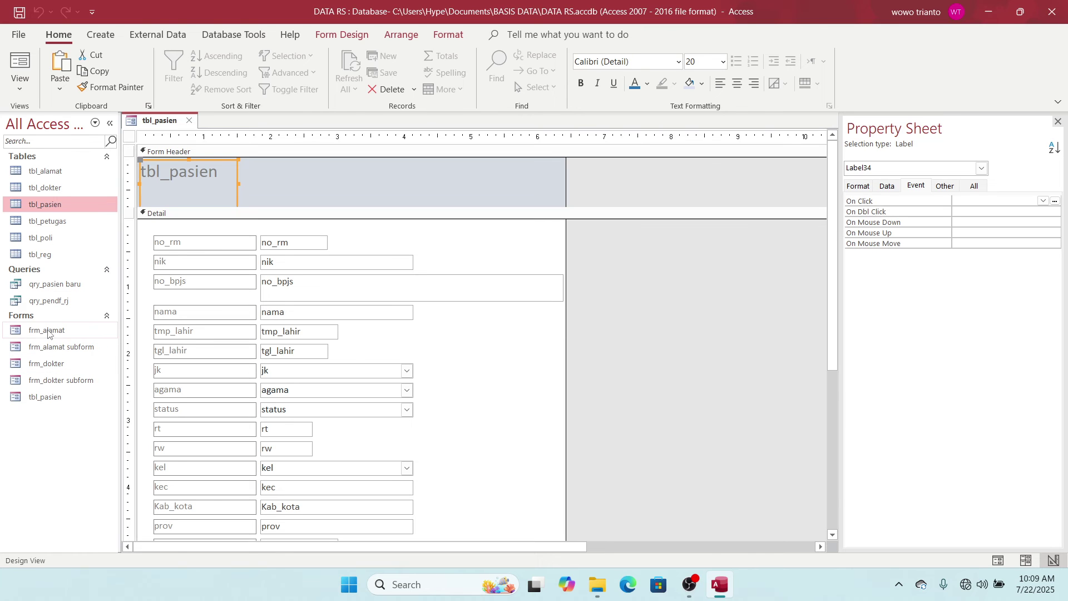
Open the frm_alamat form in Design View and select its header logo together with the Data Alamat and RS CIMAHI SEHAT labels
{"action": "double_click", "coordinate": [48, 332]}
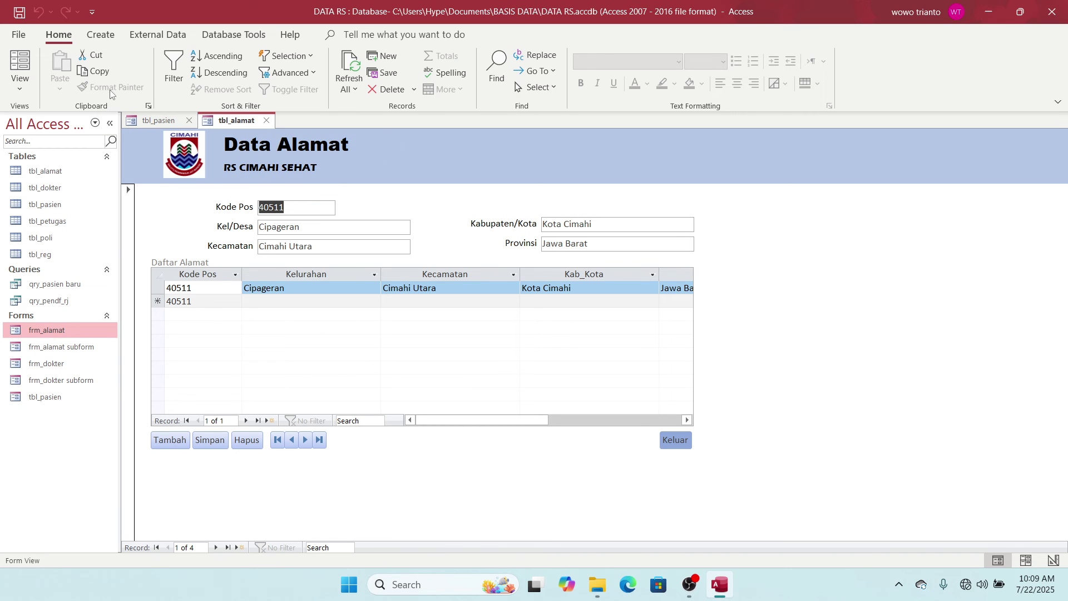
{"action": "left_click", "coordinate": [21, 84]}
{"action": "left_click", "coordinate": [59, 187]}
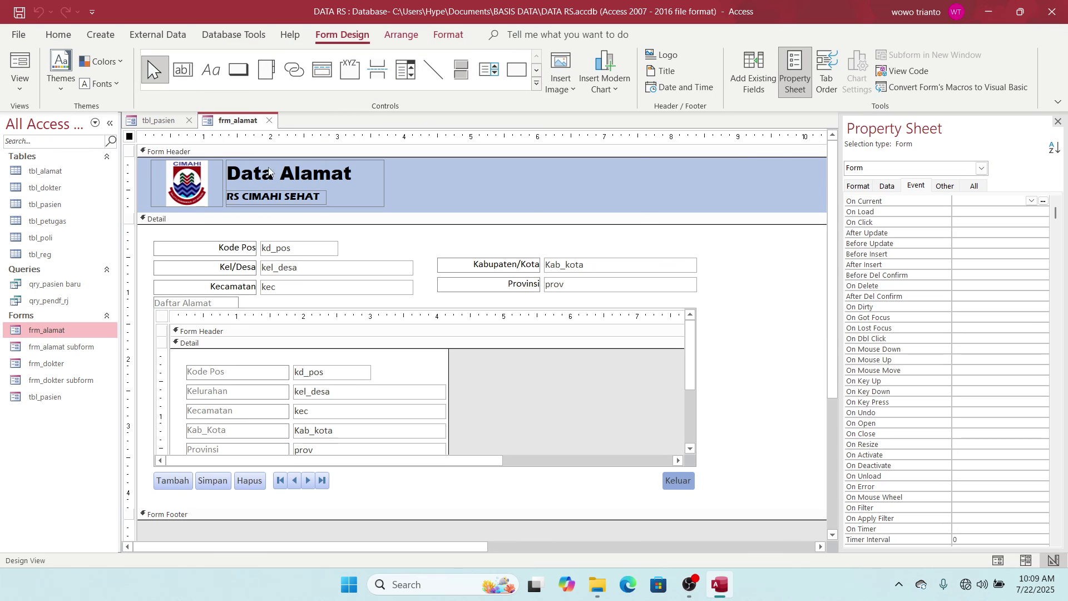
{"action": "left_click_drag", "start_coordinate": [418, 162], "coordinate": [150, 211]}
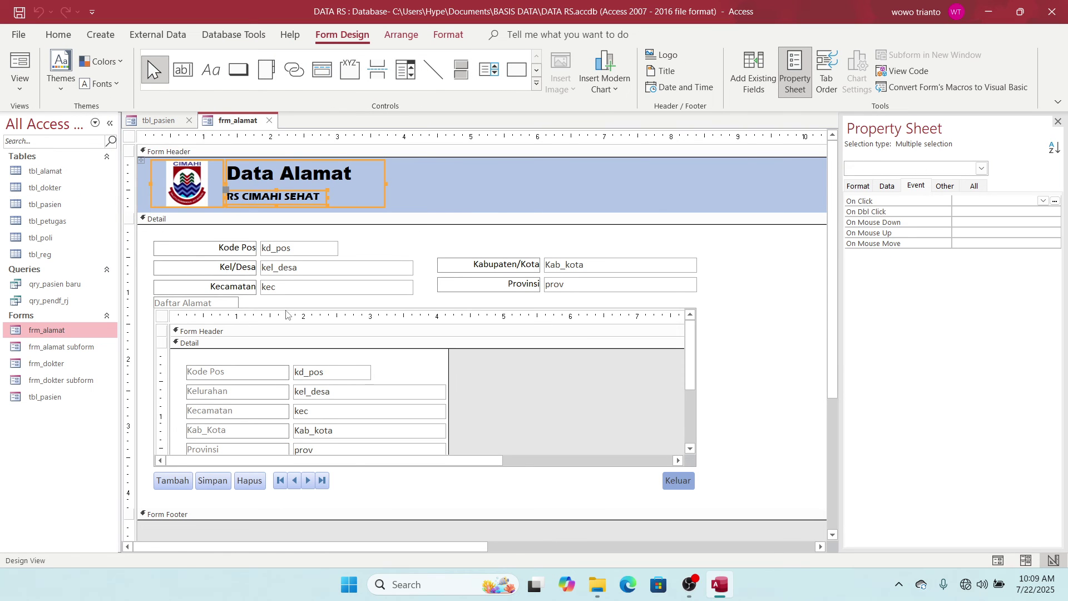
{"action": "left_click", "coordinate": [162, 120]}
{"action": "left_click", "coordinate": [258, 165]}
{"action": "left_click", "coordinate": [212, 181]}
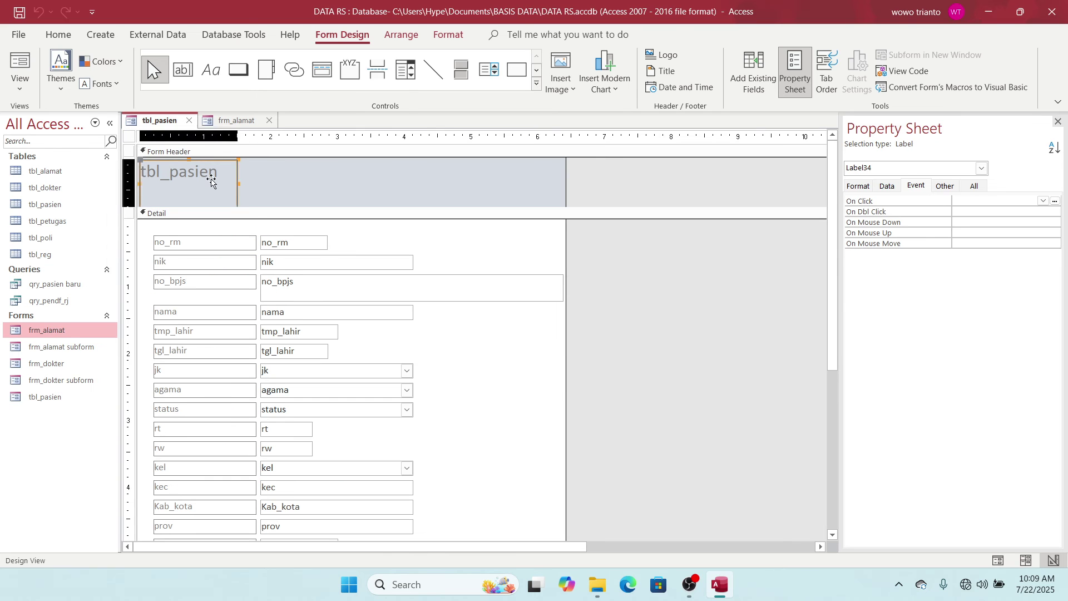
{"action": "left_click", "coordinate": [211, 179]}
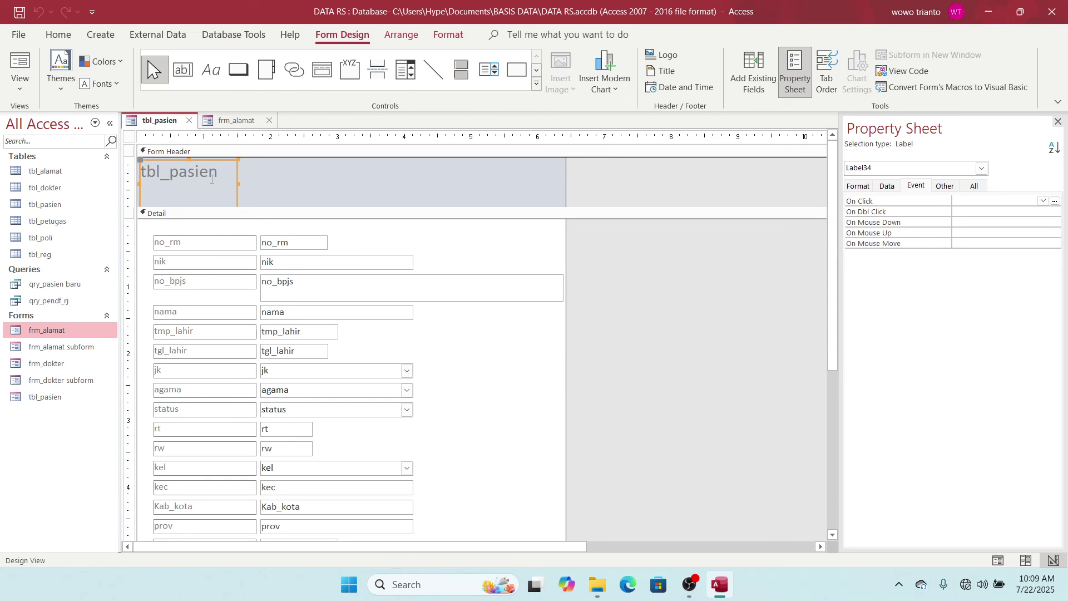
{"action": "right_click", "coordinate": [254, 180]}
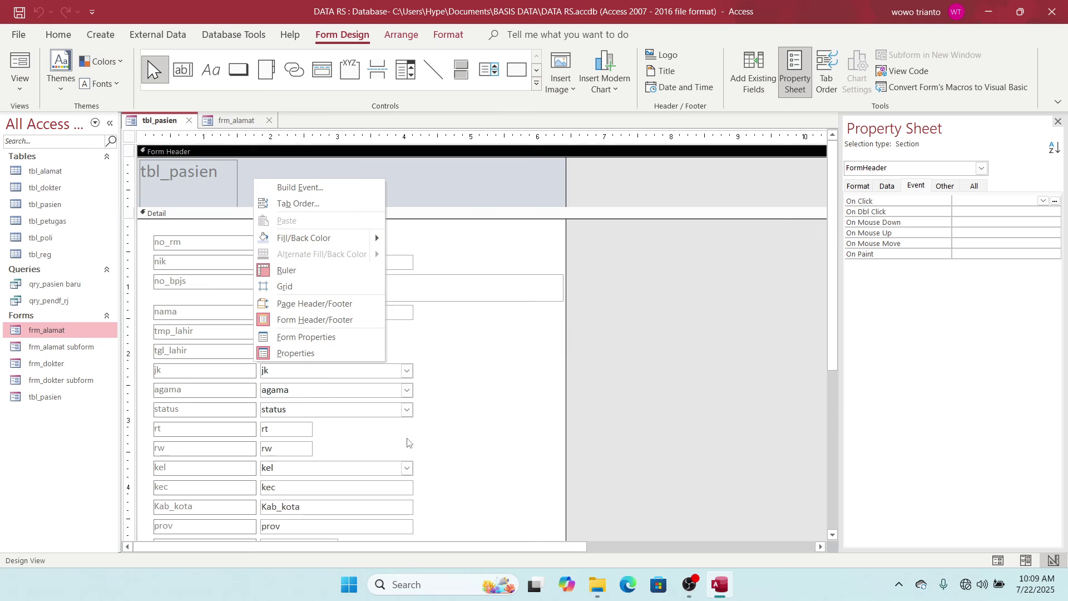
Try to copy the selected header logo and labels from frm_alamat into the tbl_pasien form header
{"action": "left_click", "coordinate": [228, 123]}
{"action": "right_click", "coordinate": [247, 161]}
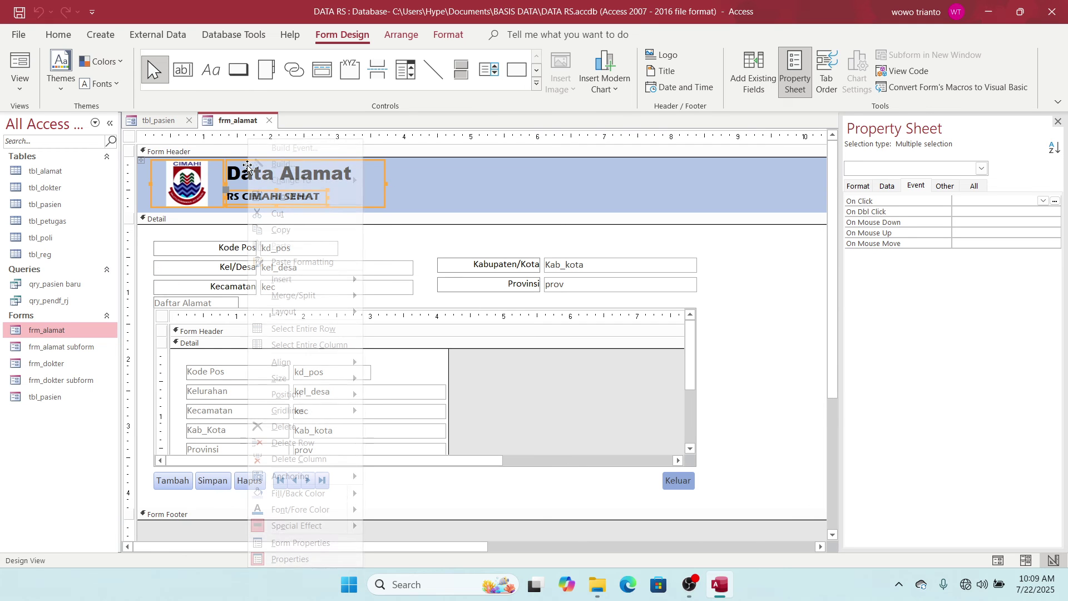
{"action": "left_click", "coordinate": [272, 231]}
{"action": "left_click", "coordinate": [162, 120]}
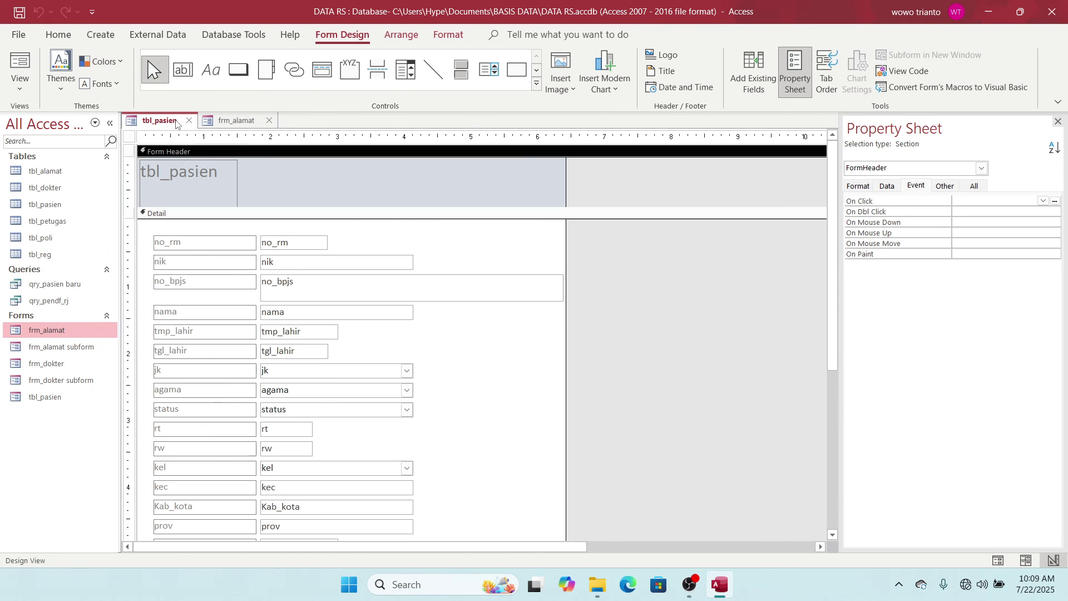
{"action": "left_click", "coordinate": [219, 175]}
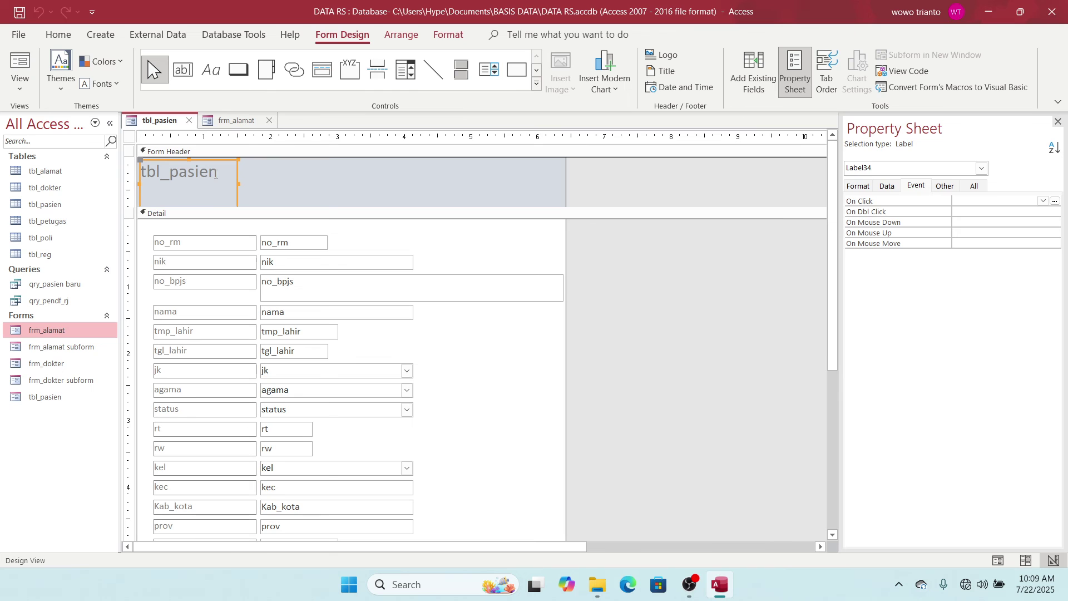
{"action": "right_click", "coordinate": [219, 177]}
{"action": "left_click", "coordinate": [356, 178]}
{"action": "left_click", "coordinate": [356, 178]}
{"action": "right_click", "coordinate": [356, 183]}
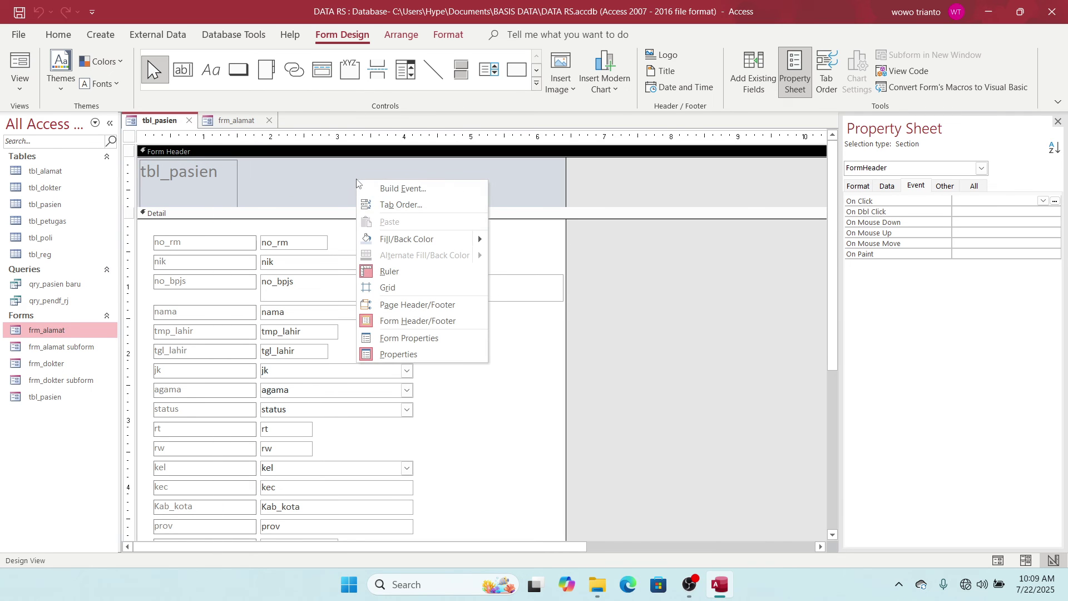
{"action": "left_click", "coordinate": [295, 183]}
Copy the logo and both title labels from the frm_alamat header and paste them into the tbl_pasien form header
{"action": "left_click", "coordinate": [212, 123]}
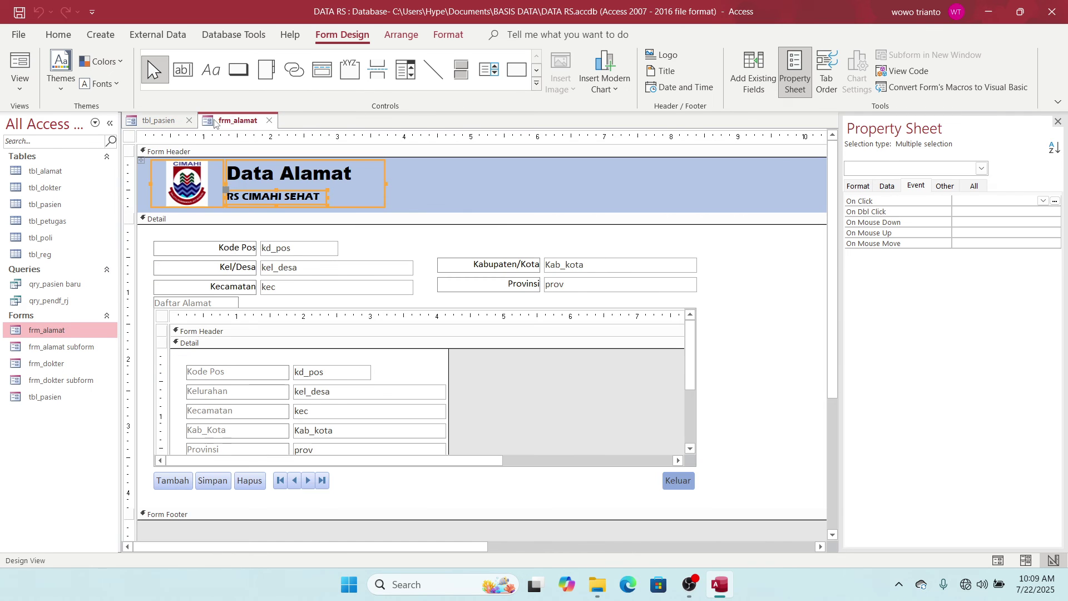
{"action": "right_click", "coordinate": [350, 172]}
{"action": "left_click", "coordinate": [393, 233]}
{"action": "left_click", "coordinate": [156, 120]}
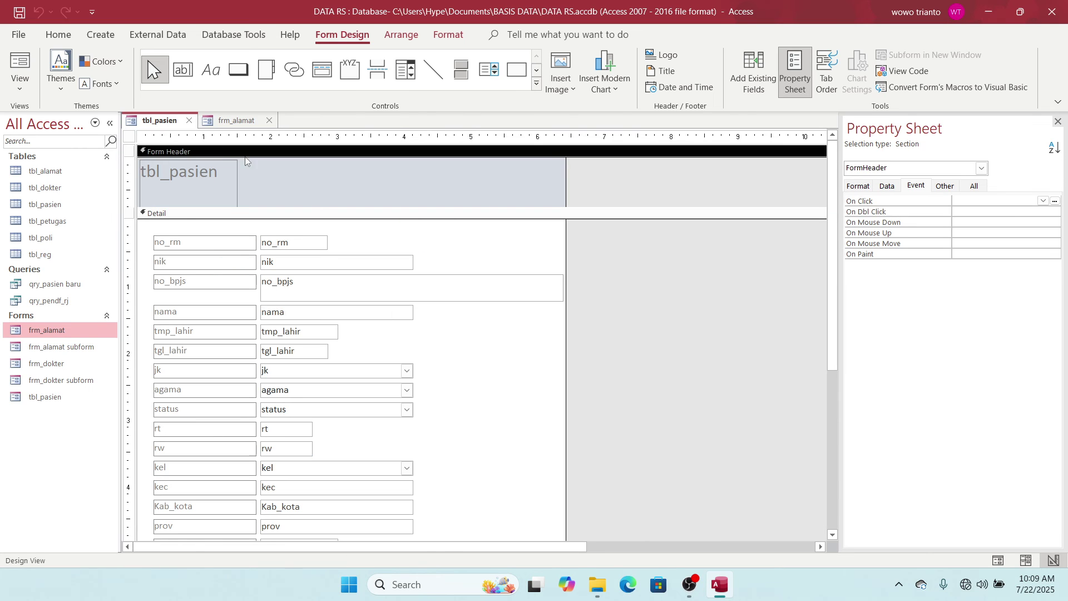
{"action": "left_click", "coordinate": [338, 181]}
{"action": "key", "text": "ctrl+v"}
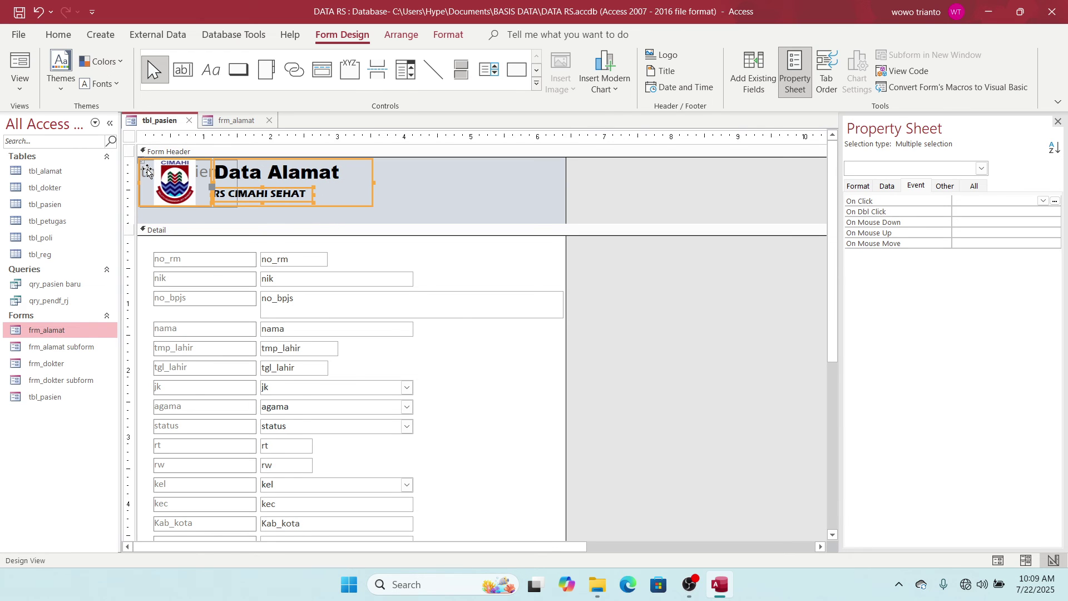
Clear the pasted items and the tbl_pasien title label, then repaste the copied logo and labels and move them into the Form Header
{"action": "key", "text": "Delete"}
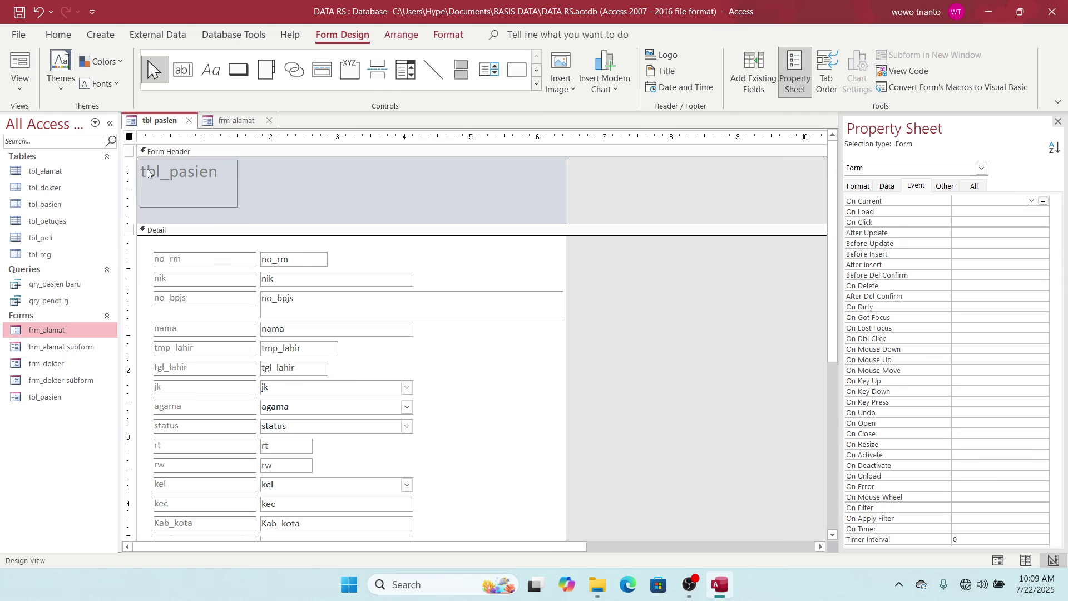
{"action": "left_click", "coordinate": [147, 169]}
{"action": "key", "text": "Delete"}
{"action": "key", "text": "ctrl+v"}
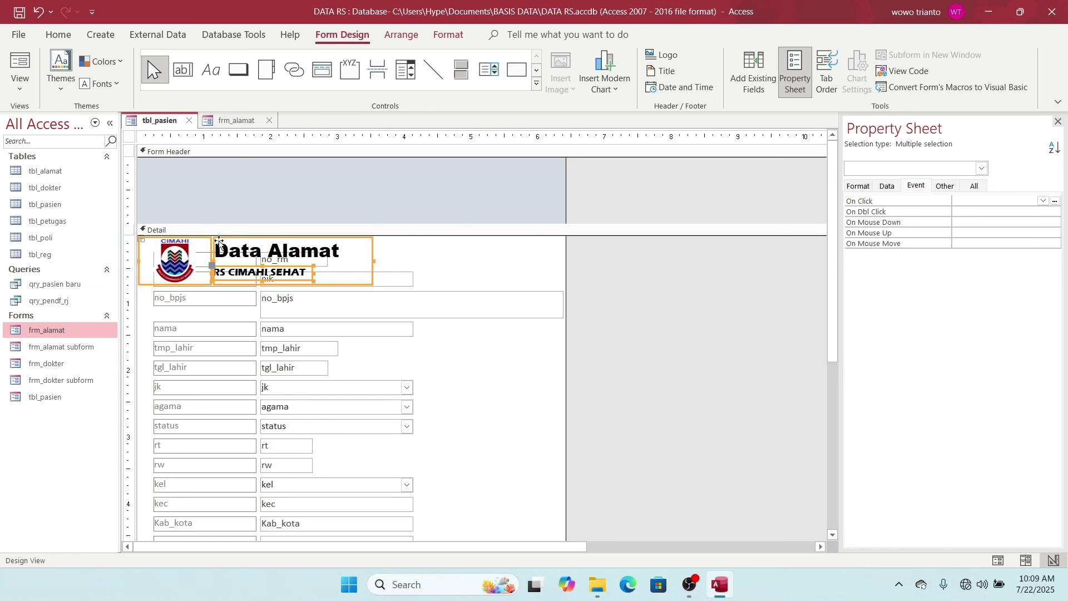
{"action": "left_click_drag", "start_coordinate": [220, 242], "coordinate": [225, 165]}
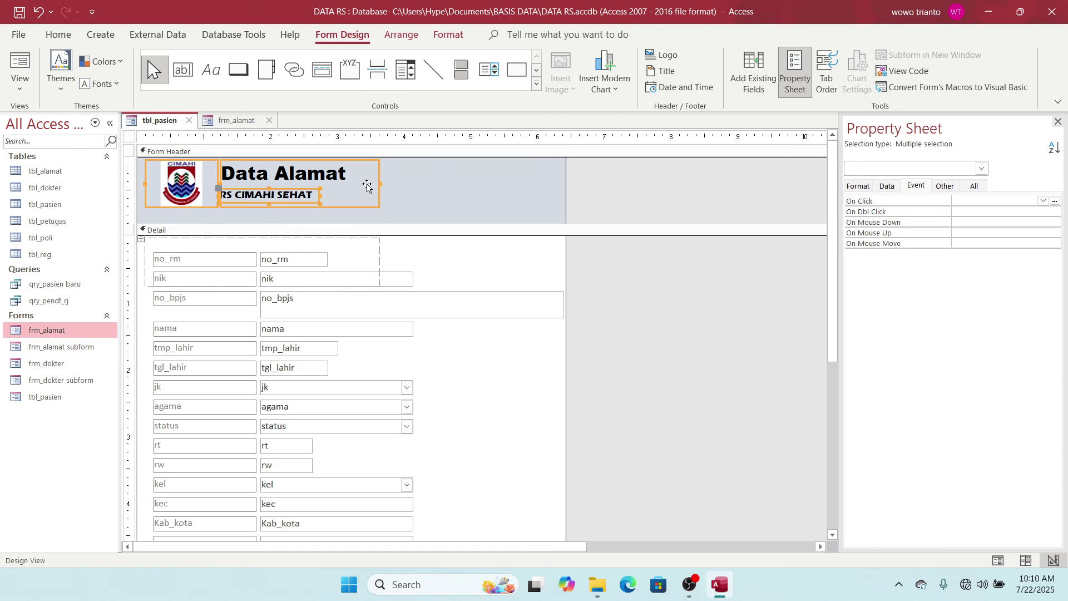
{"action": "left_click", "coordinate": [425, 182]}
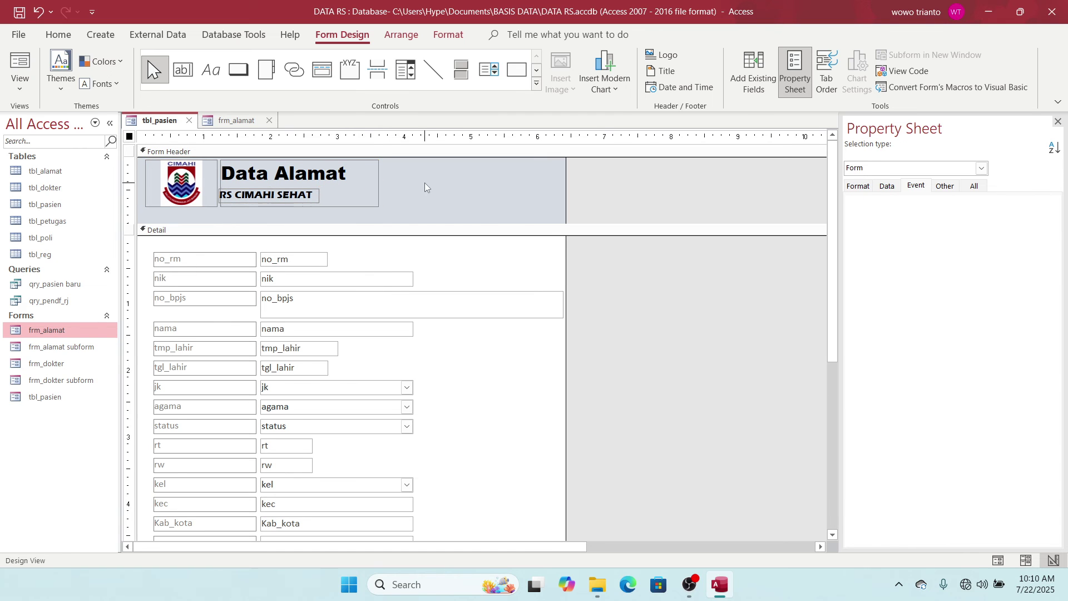
Change the Data Alamat title label in the form header to "Pendaftaran Pasien Baru"
{"action": "left_click", "coordinate": [325, 173]}
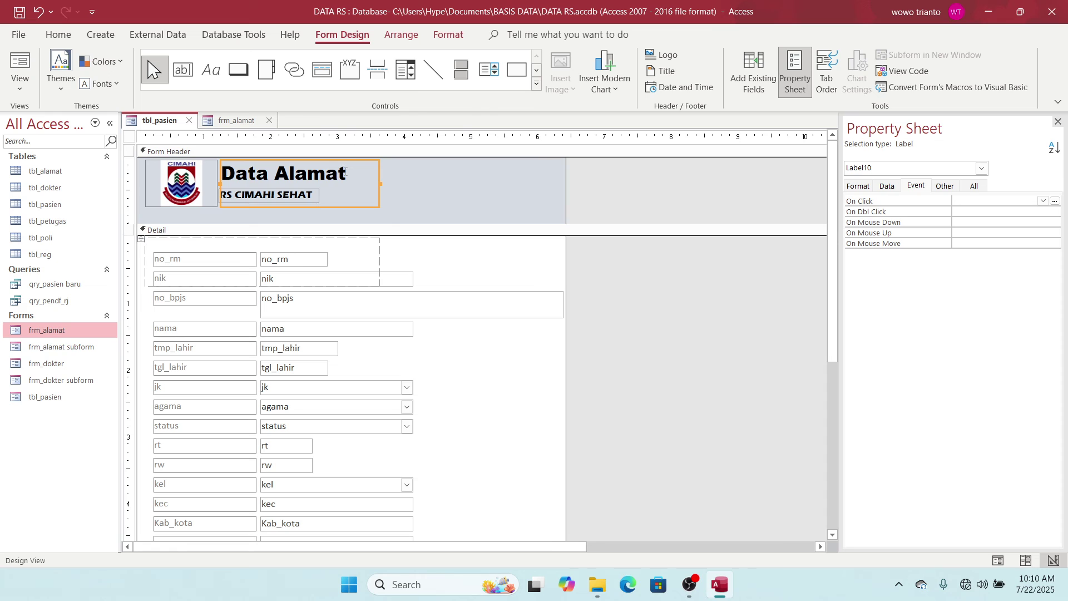
{"action": "left_click_drag", "start_coordinate": [344, 173], "coordinate": [190, 175]}
{"action": "type", "text": "P"}
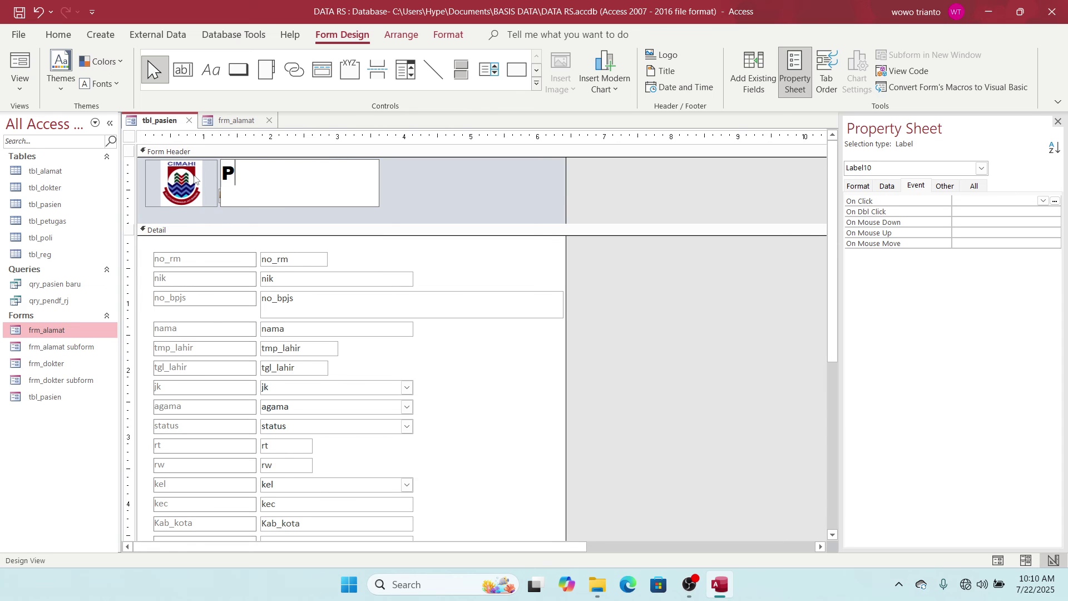
{"action": "type", "text": "endaftara"}
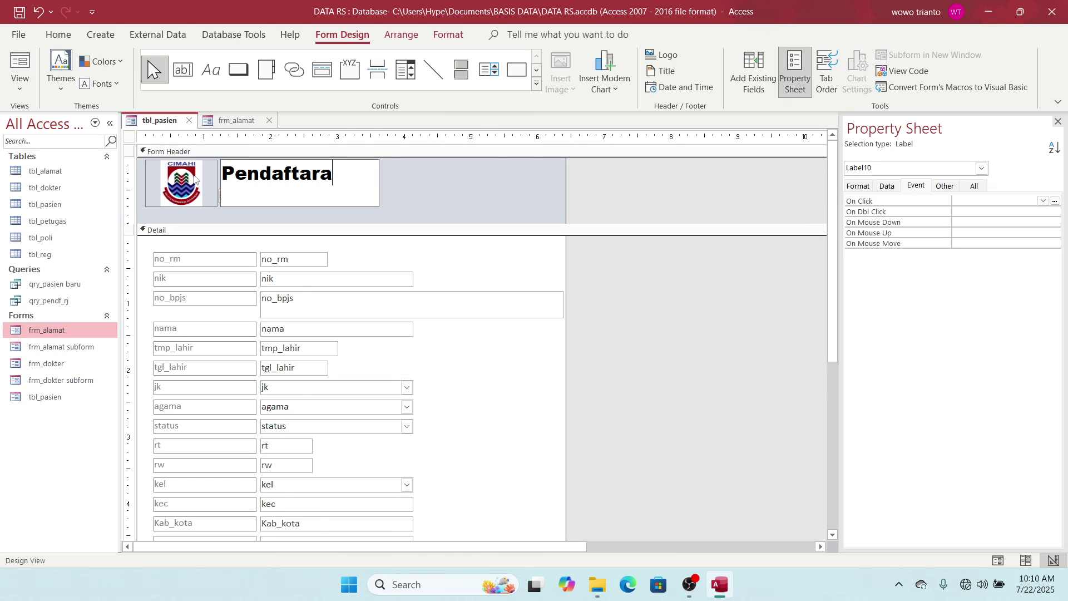
{"action": "type", "text": "n Pas"}
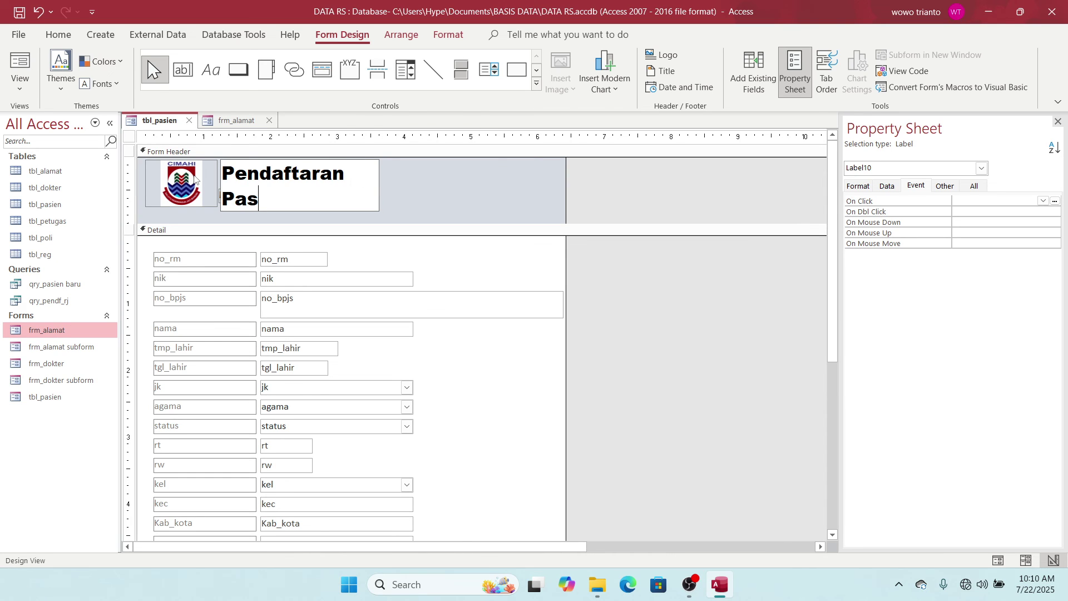
{"action": "type", "text": "ien Ba"}
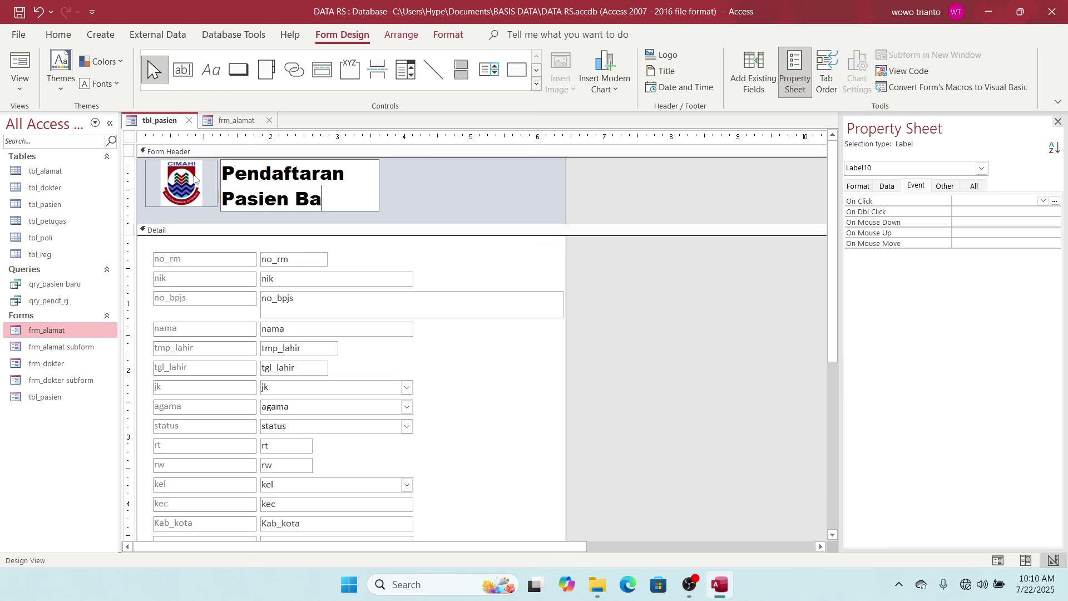
{"action": "type", "text": "ru"}
{"action": "left_click", "coordinate": [453, 176]}
Widen the Pendaftaran Pasien Baru label so the title fits on one line, and reduce its height slightly
{"action": "left_click", "coordinate": [353, 179]}
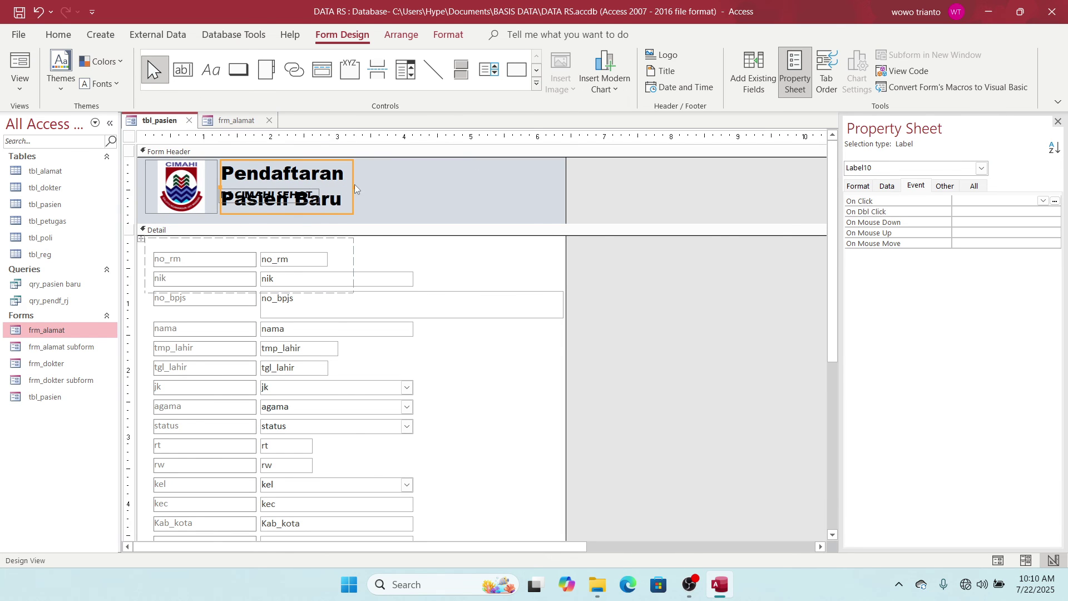
{"action": "left_click_drag", "start_coordinate": [355, 186], "coordinate": [522, 204]}
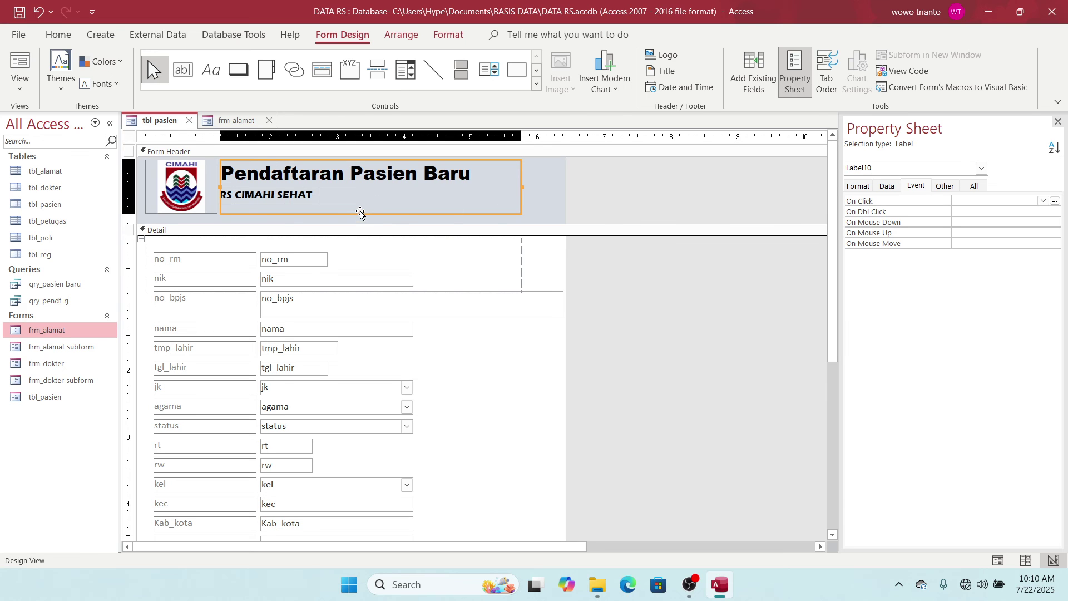
{"action": "left_click_drag", "start_coordinate": [457, 214], "coordinate": [458, 202]}
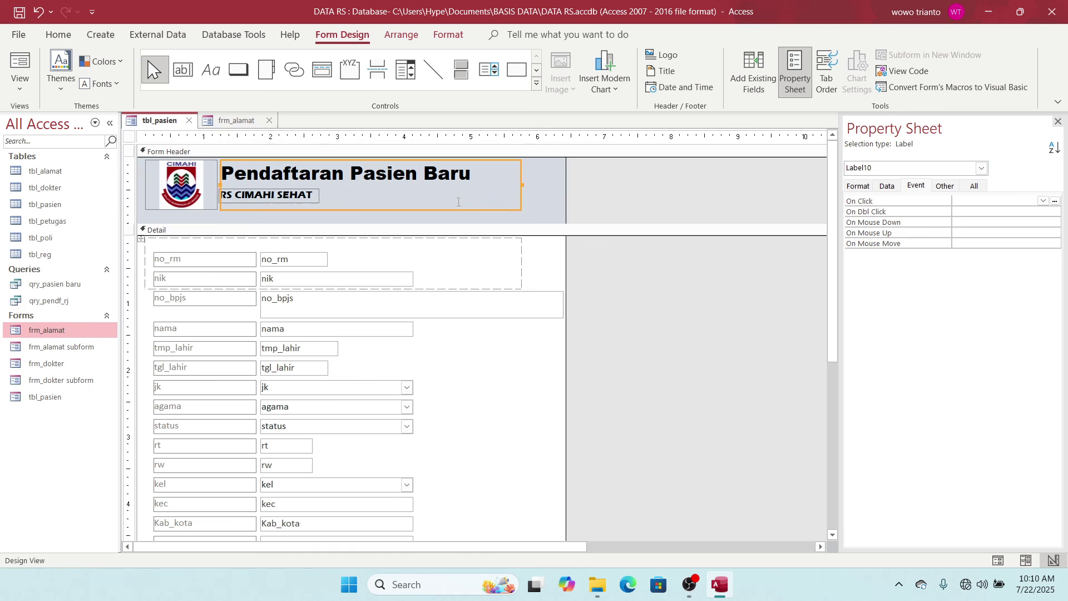
Delete the logo image beside the title in the tbl_pasien form header
{"action": "left_click", "coordinate": [189, 194]}
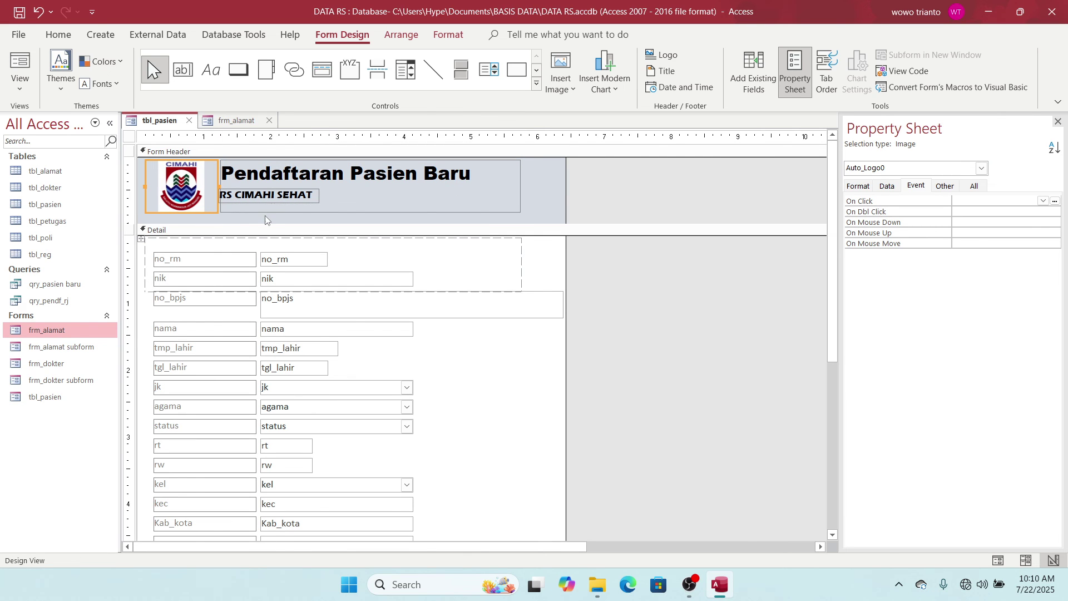
{"action": "left_click", "coordinate": [221, 212]}
{"action": "left_click", "coordinate": [259, 200]}
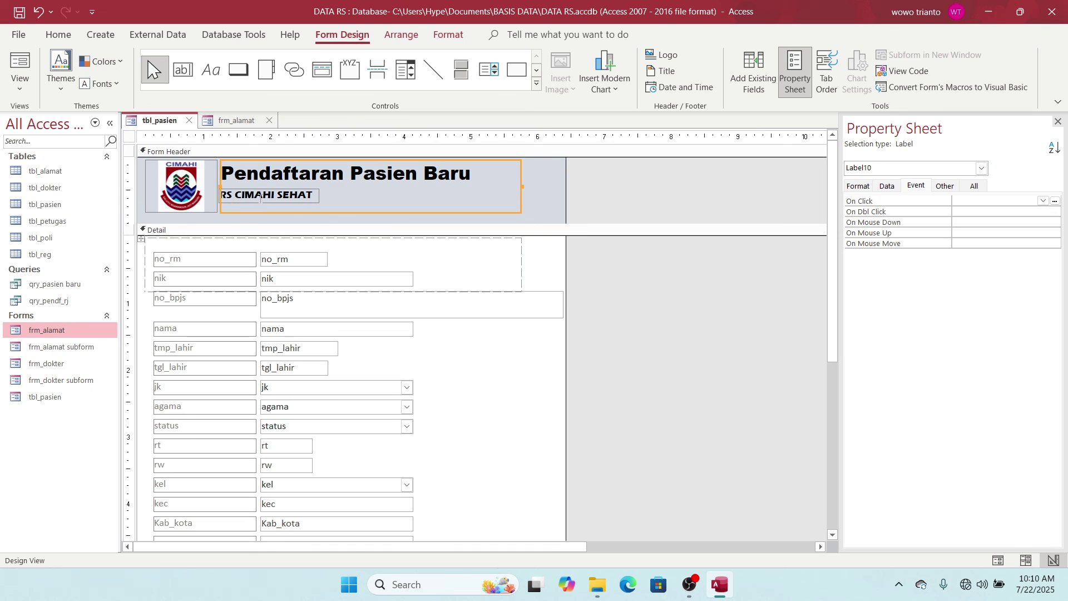
{"action": "left_click", "coordinate": [261, 197]}
{"action": "key", "text": "Return"}
{"action": "left_click", "coordinate": [202, 206]}
{"action": "key", "text": "Delete"}
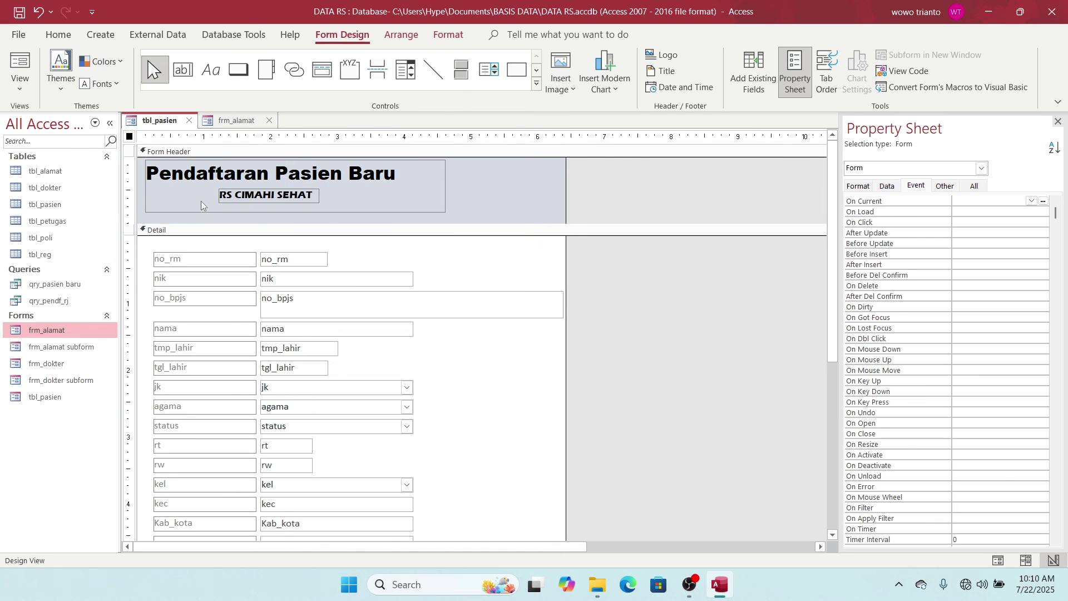
Reduce the height of the Pendaftaran Pasien Baru label so it fits closely around its single line of text
{"action": "left_click", "coordinate": [272, 194]}
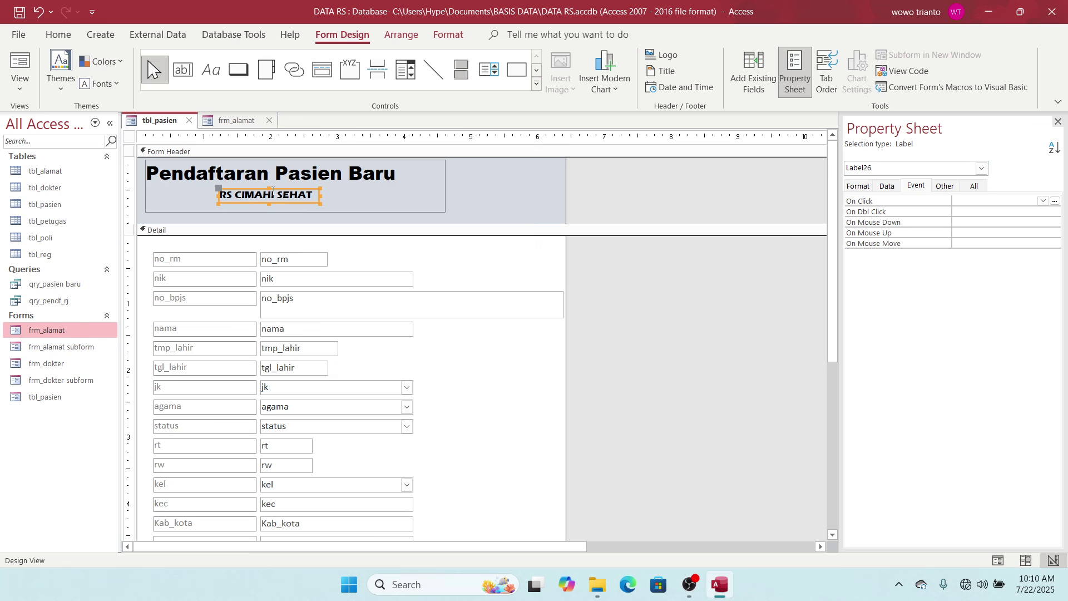
{"action": "left_click", "coordinate": [154, 189]}
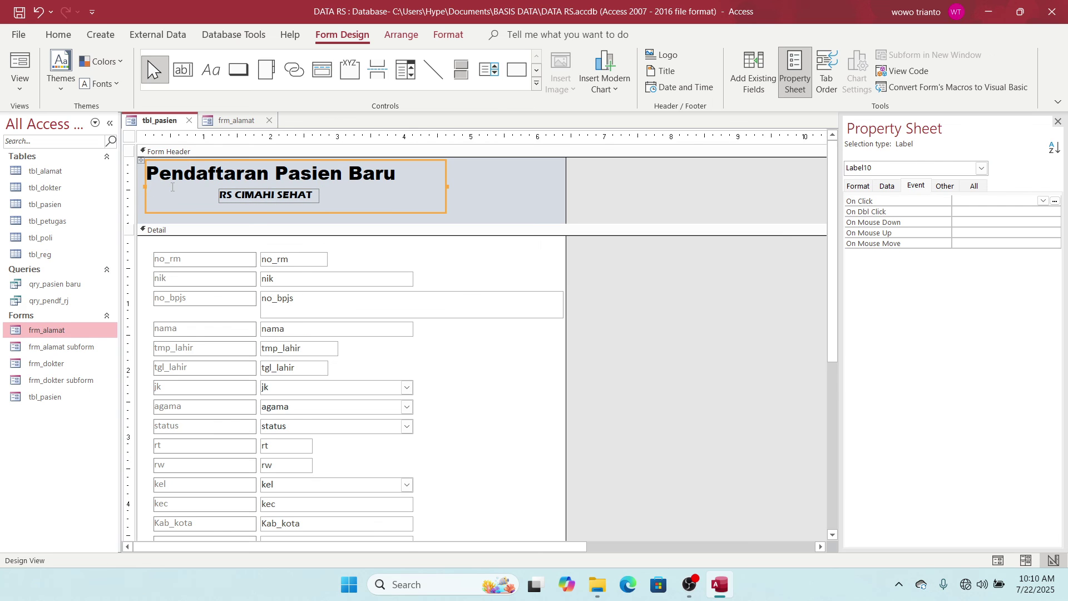
{"action": "left_click", "coordinate": [172, 187]}
{"action": "left_click", "coordinate": [205, 213]}
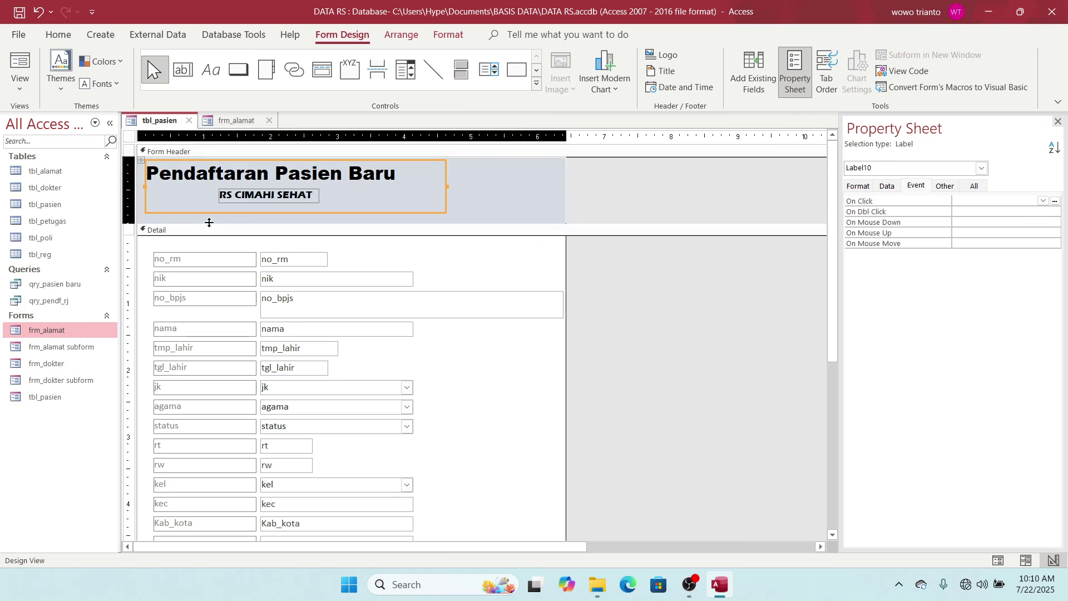
{"action": "key", "text": "shift+Up"}
{"action": "key", "text": "shift+Up"}
{"action": "key", "text": "shift+Up"}
{"action": "key", "text": "shift+Up"}
{"action": "key", "text": "shift+Up"}
{"action": "key", "text": "shift+Up"}
{"action": "key", "text": "shift+Up"}
{"action": "key", "text": "shift+Up"}
{"action": "key", "text": "shift+Up"}
{"action": "key", "text": "shift+Up"}
{"action": "key", "text": "shift+Up"}
{"action": "key", "text": "shift+Up"}
{"action": "key", "text": "shift+Up"}
{"action": "key", "text": "shift+Up"}
{"action": "key", "text": "shift+Up"}
{"action": "key", "text": "shift+Up"}
{"action": "key", "text": "shift+Up"}
{"action": "key", "text": "shift+Up"}
{"action": "key", "text": "shift+Up"}
{"action": "key", "text": "shift+Up"}
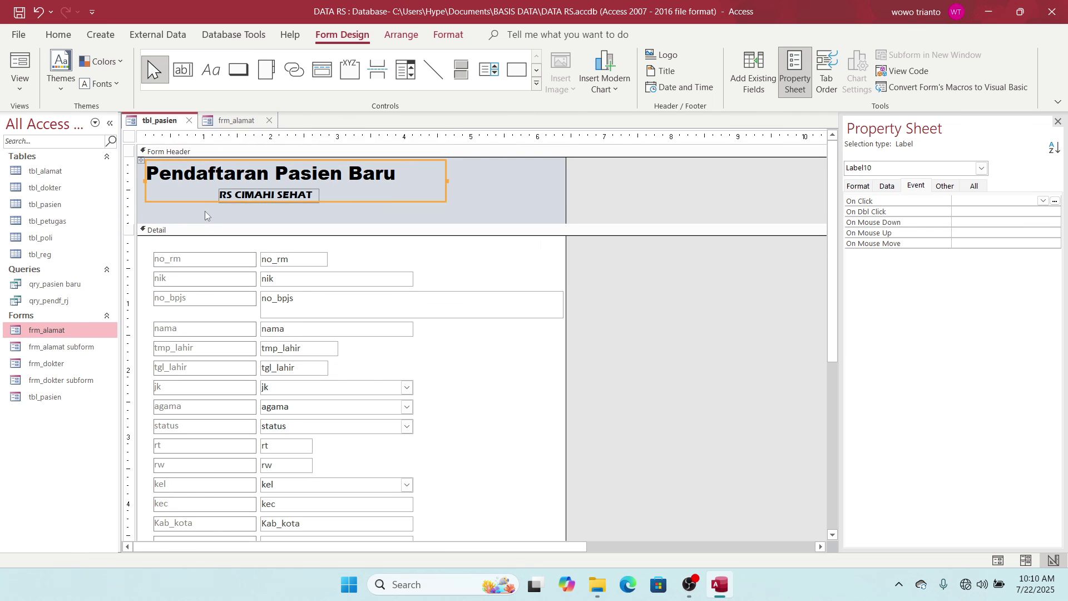
{"action": "key", "text": "shift+Up"}
{"action": "key", "text": "shift+Up"}
{"action": "key", "text": "shift+Up"}
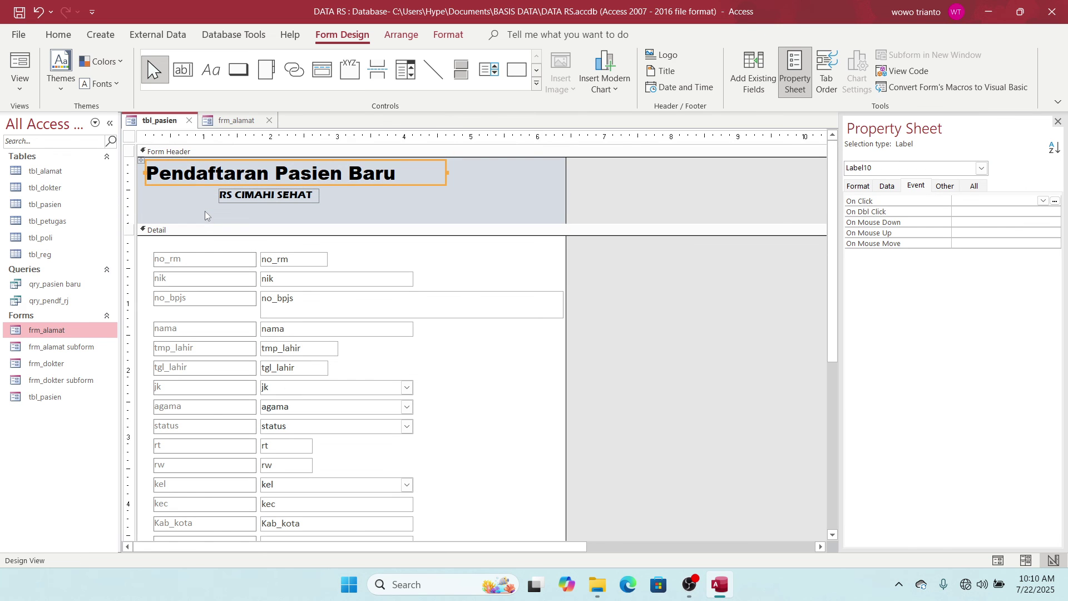
Move the Pendaftaran Pasien Baru label right until its left edge aligns with the RS CIMAHI SEHAT label
{"action": "key", "text": "Right"}
{"action": "key", "text": "Right"}
{"action": "key", "text": "Right"}
{"action": "key", "text": "Right"}
{"action": "key", "text": "Right"}
{"action": "key", "text": "Right"}
{"action": "key", "text": "Right"}
{"action": "key", "text": "Right"}
{"action": "key", "text": "Right"}
{"action": "key", "text": "Right"}
{"action": "key", "text": "Right"}
{"action": "key", "text": "Right"}
{"action": "key", "text": "Right"}
{"action": "key", "text": "Right"}
{"action": "key", "text": "Right"}
{"action": "key", "text": "Right"}
{"action": "key", "text": "Right"}
{"action": "key", "text": "Right"}
{"action": "key", "text": "Right"}
{"action": "key", "text": "Right"}
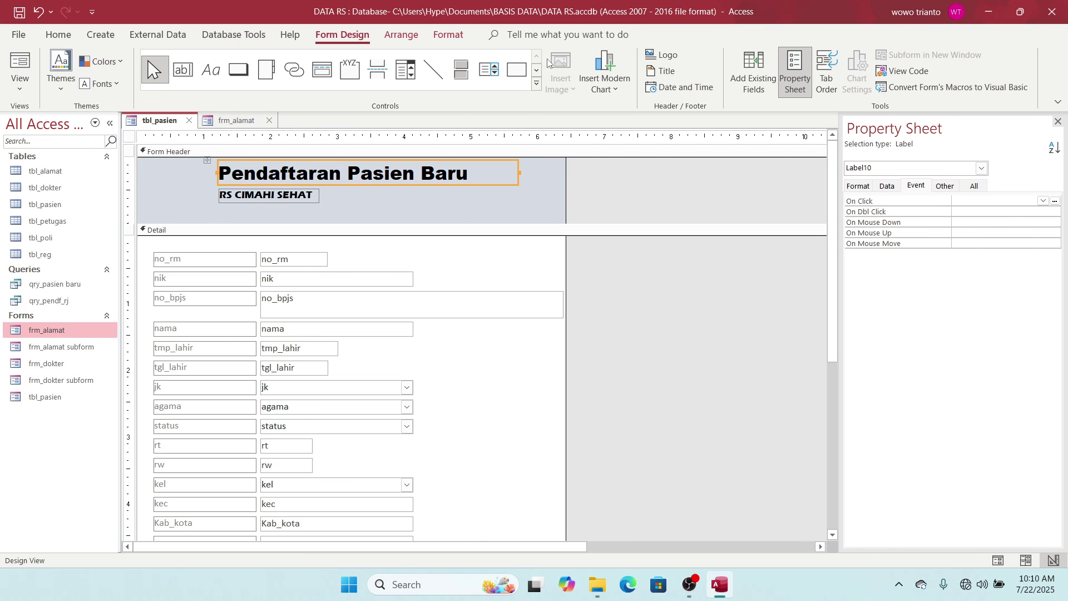
{"action": "left_click", "coordinate": [313, 209]}
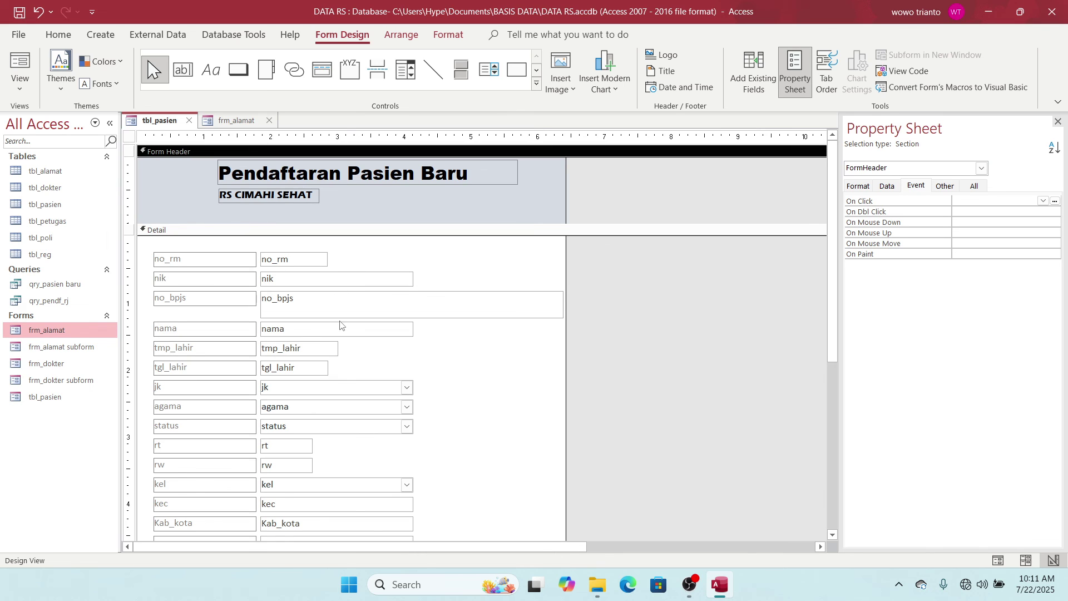
Shorten the Form Header section so it ends just below the RS CIMAHI SEHAT label
{"action": "left_click", "coordinate": [440, 271]}
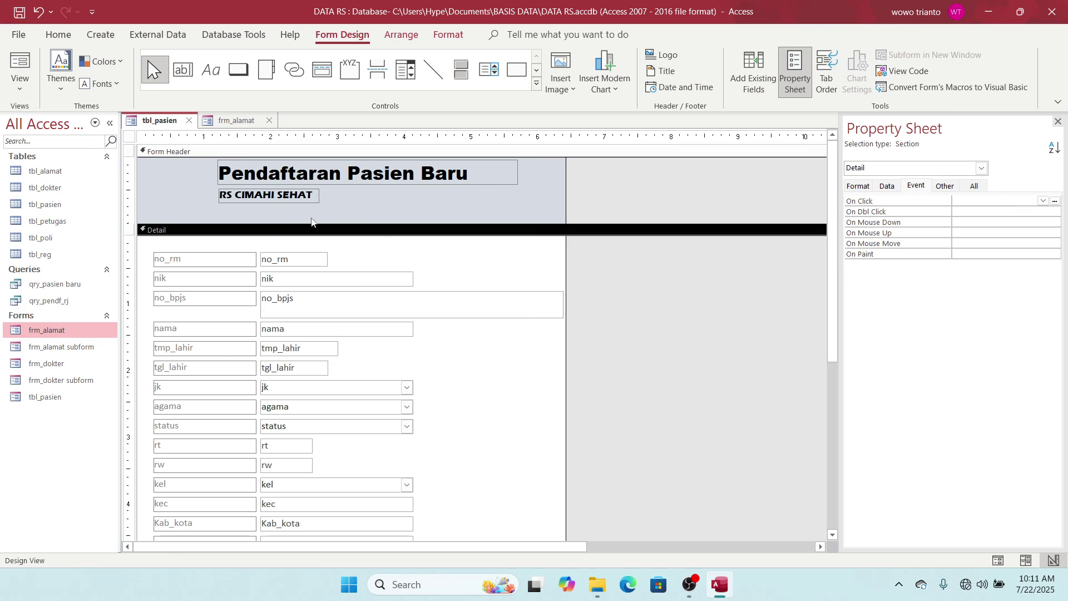
{"action": "left_click_drag", "start_coordinate": [314, 223], "coordinate": [319, 207]}
{"action": "left_click", "coordinate": [504, 193]}
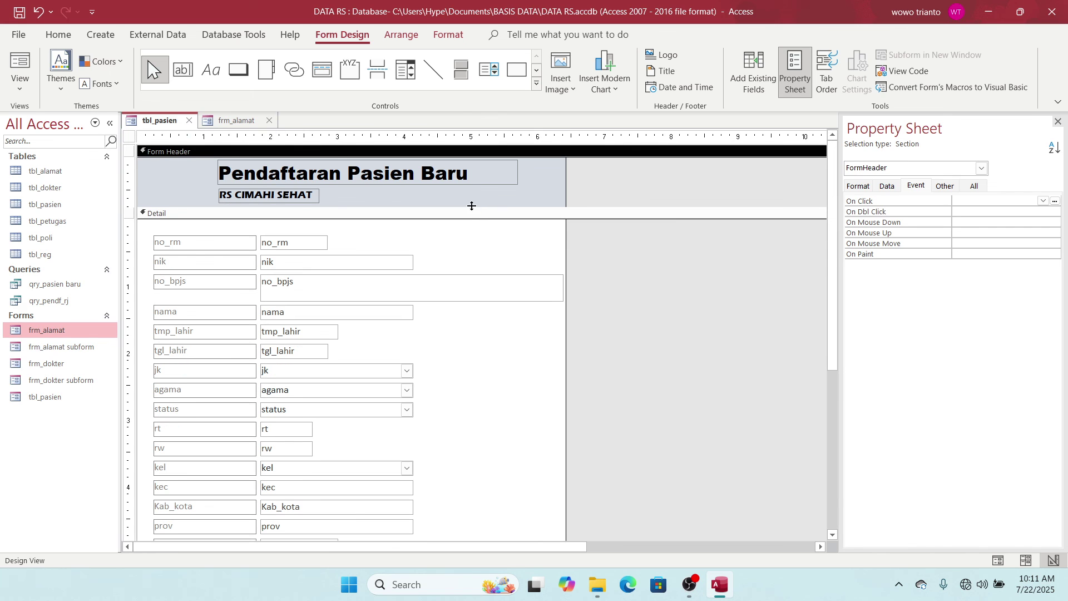
Widen the form's design area to about the 10 mark on the horizontal ruler
{"action": "left_click", "coordinate": [143, 232]}
{"action": "left_click", "coordinate": [309, 282]}
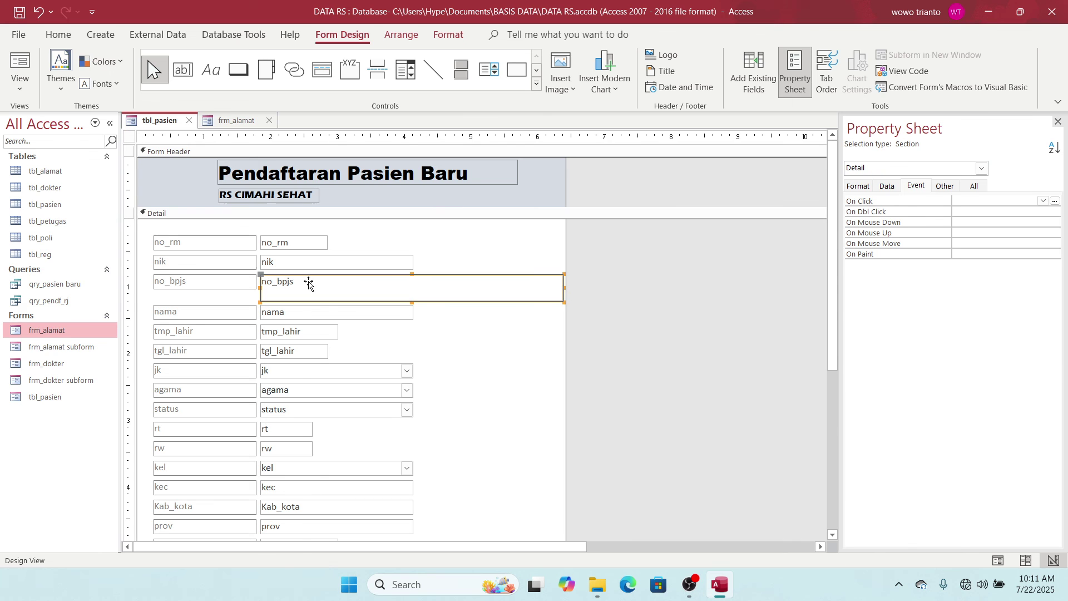
{"action": "left_click", "coordinate": [444, 233]}
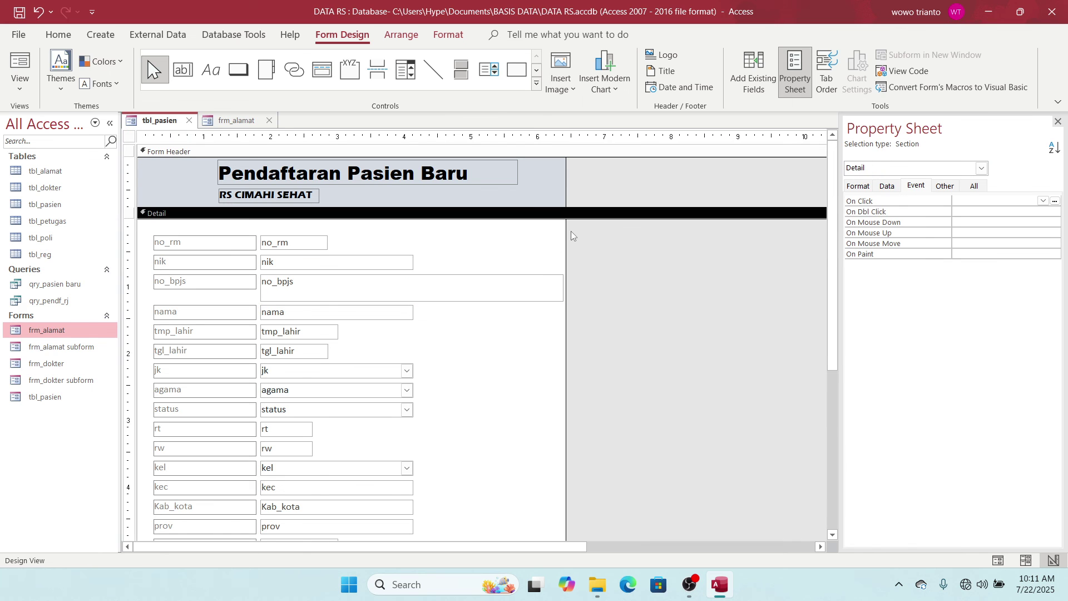
{"action": "left_click_drag", "start_coordinate": [565, 229], "coordinate": [808, 246]}
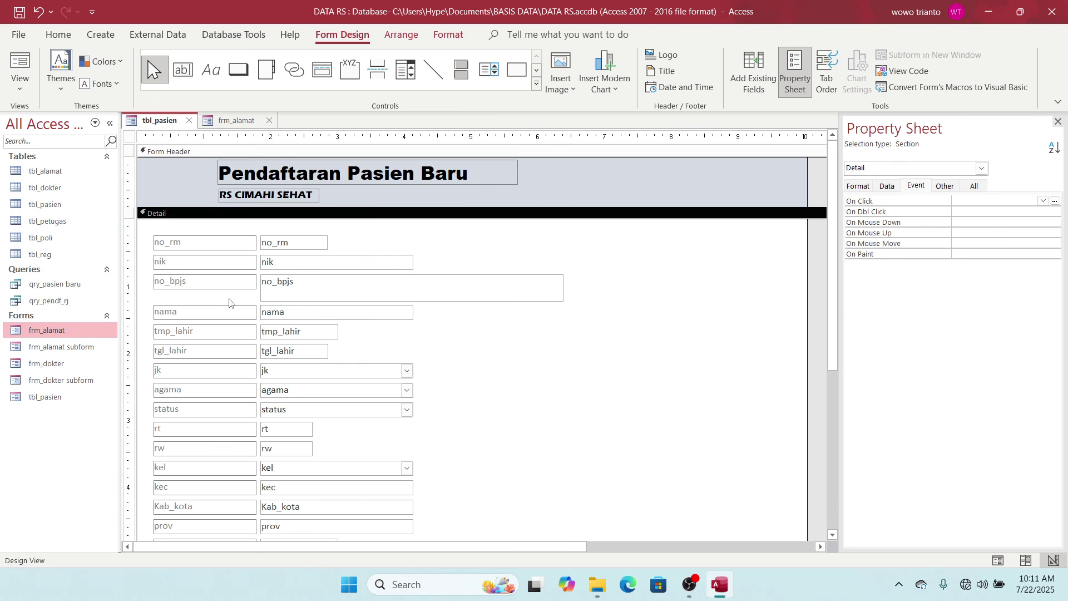
Reduce the height of the no_bpjs text box in the Detail section to a single line
{"action": "left_click", "coordinate": [279, 299]}
{"action": "double_click", "coordinate": [279, 302]}
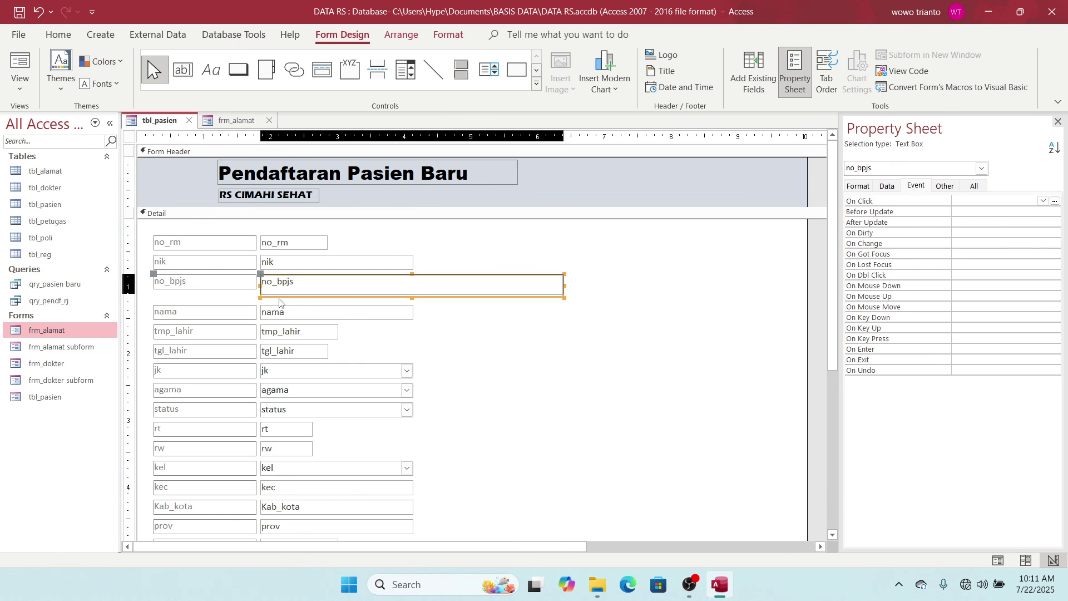
{"action": "left_click", "coordinate": [495, 362]}
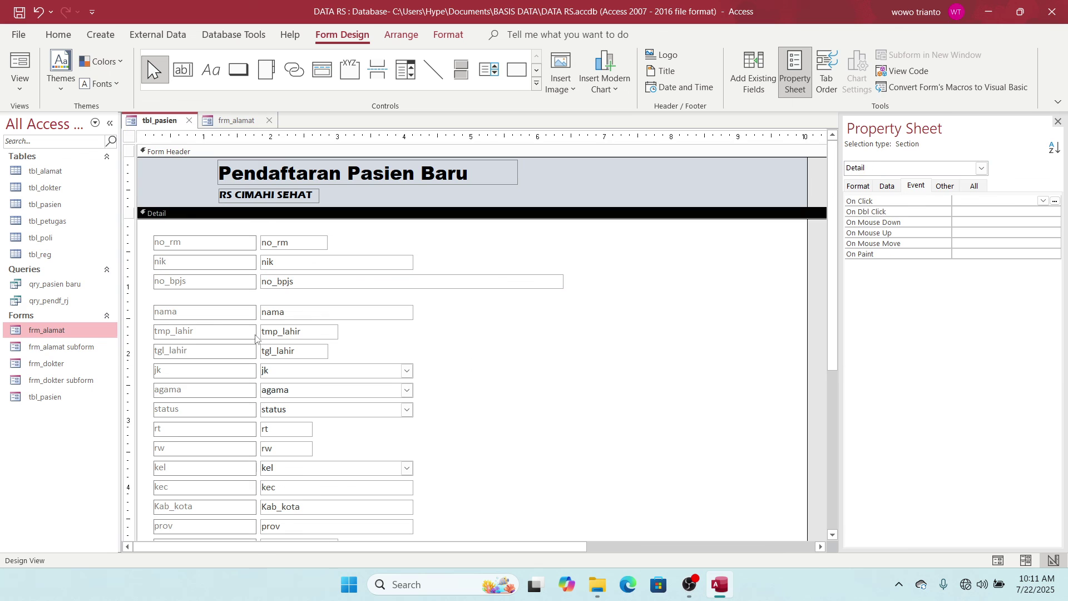
Narrow the no_bpjs text box until its right edge lines up with the nik text box
{"action": "left_click", "coordinate": [331, 281]}
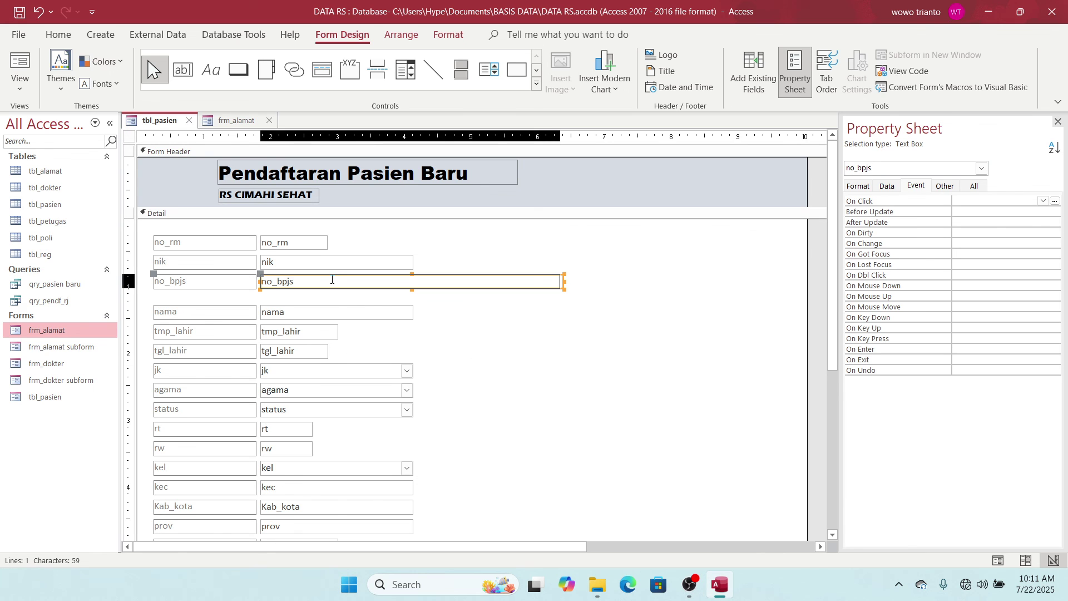
{"action": "key", "text": "shift+Left"}
{"action": "key", "text": "shift+Left"}
{"action": "key", "text": "shift+Left"}
{"action": "key", "text": "shift+Left"}
{"action": "key", "text": "shift+Left"}
{"action": "key", "text": "shift+Left"}
{"action": "key", "text": "shift+Left"}
{"action": "key", "text": "shift+Left"}
{"action": "key", "text": "shift+Left"}
{"action": "key", "text": "shift+Left"}
{"action": "key", "text": "shift+Right"}
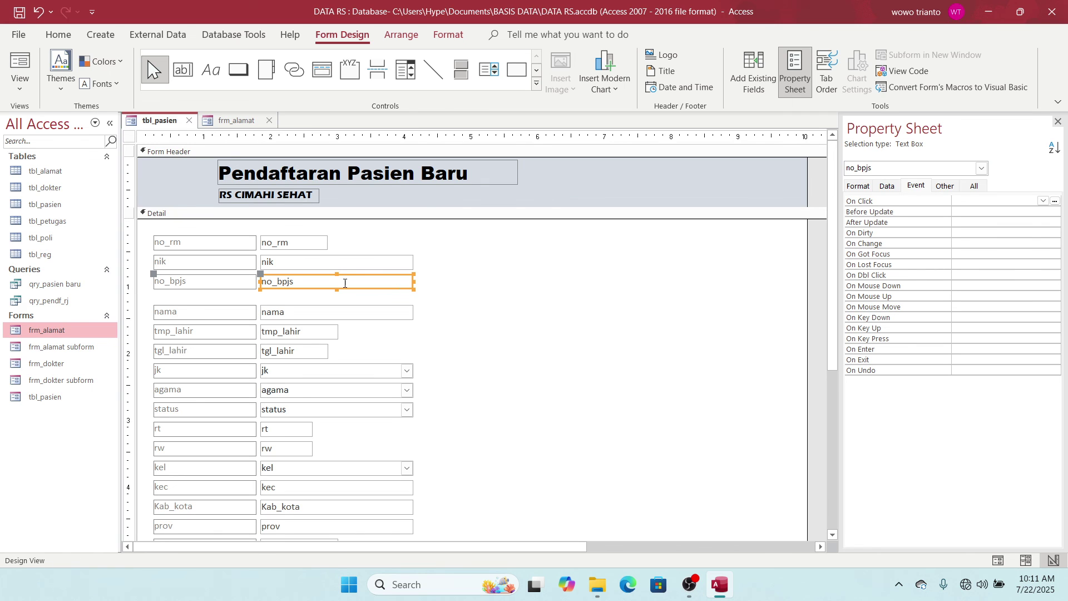
{"action": "left_click", "coordinate": [510, 295]}
{"action": "left_click_drag", "start_coordinate": [145, 298], "coordinate": [428, 334]}
{"action": "left_click", "coordinate": [318, 341]}
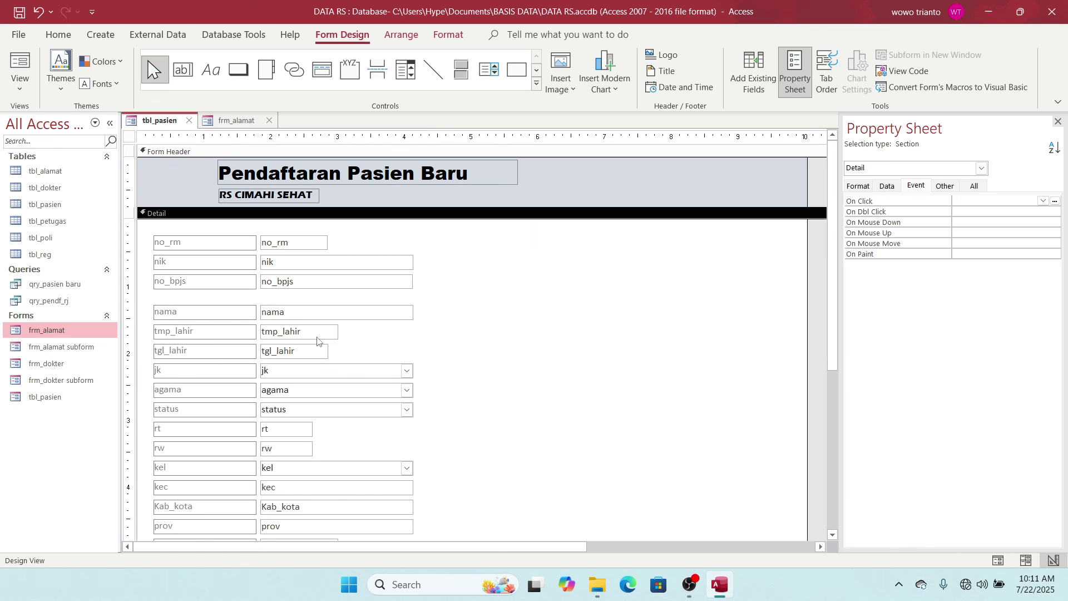
{"action": "left_click", "coordinate": [245, 332]}
{"action": "left_click", "coordinate": [467, 312]}
{"action": "left_click_drag", "start_coordinate": [155, 233], "coordinate": [263, 462]}
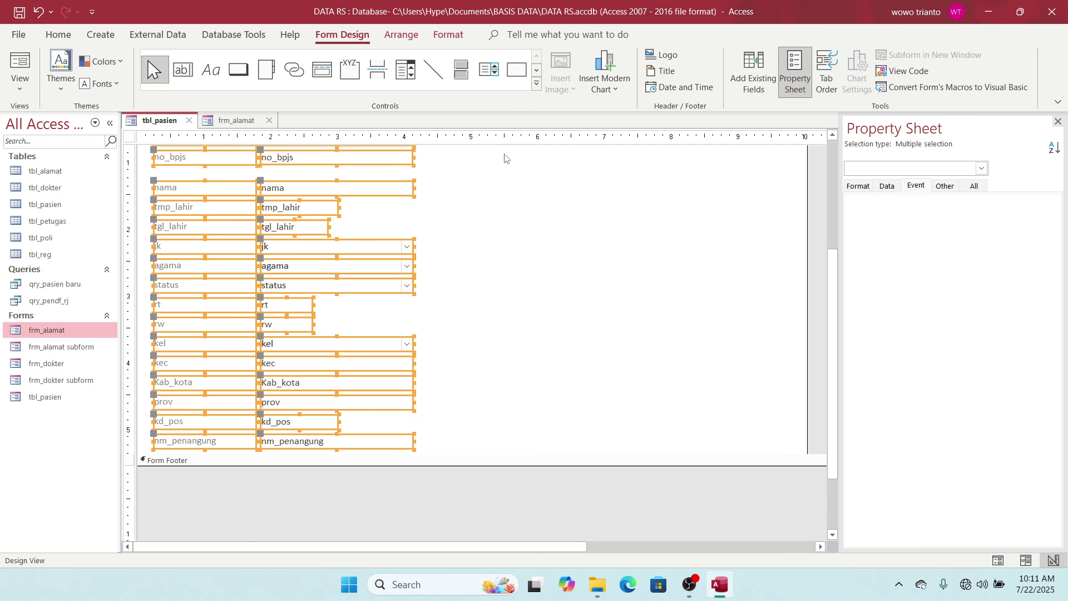
{"action": "left_click", "coordinate": [529, 220]}
{"action": "scroll", "coordinate": [253, 195], "scroll_direction": "up", "scroll_amount": 5}
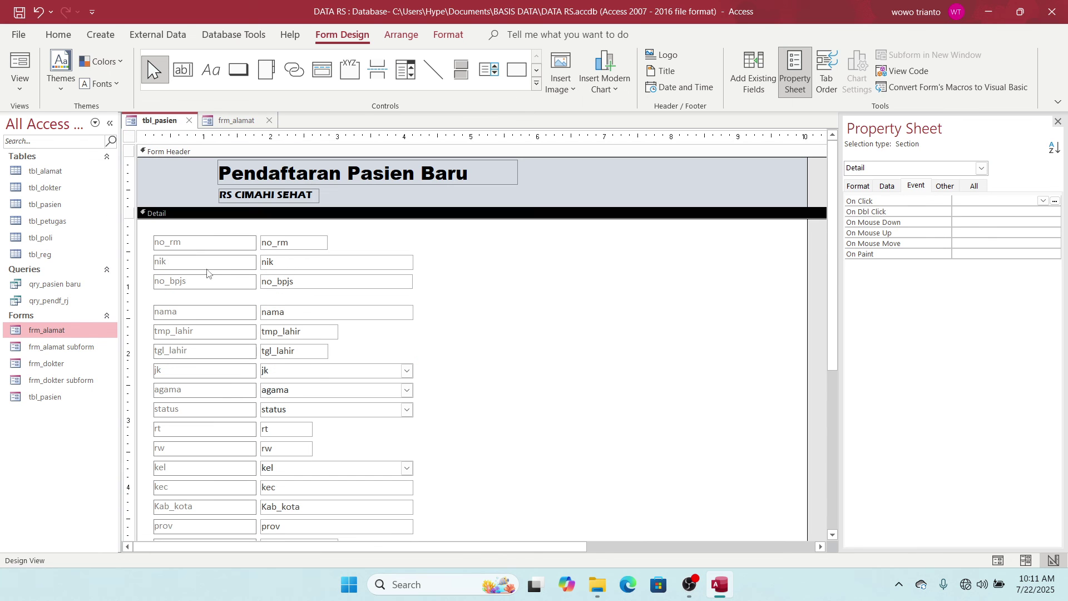
{"action": "left_click", "coordinate": [196, 243]}
{"action": "left_click", "coordinate": [201, 264], "text": "shift"}
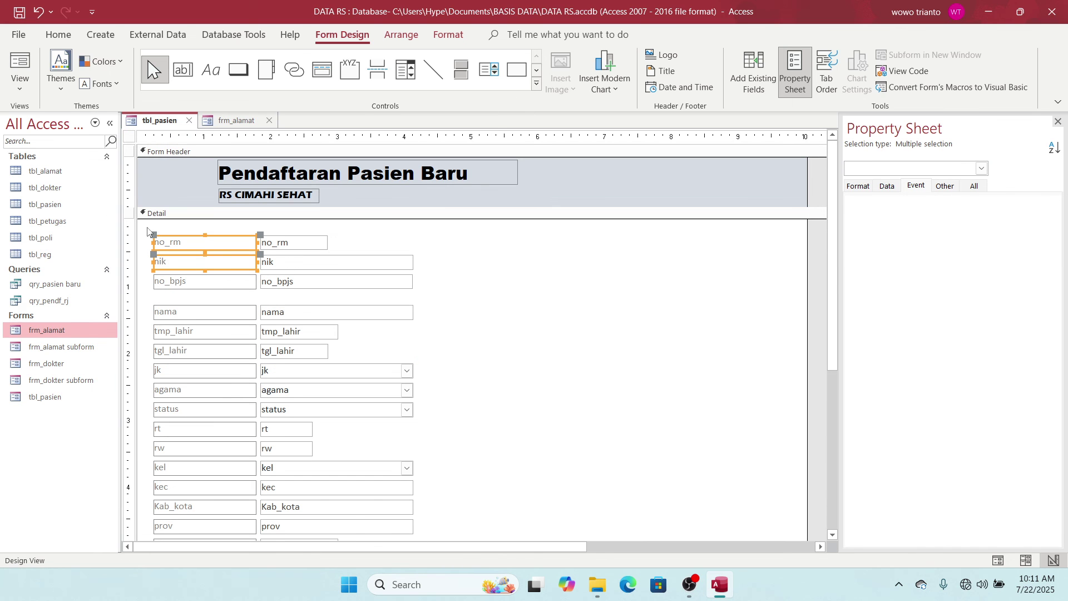
{"action": "left_click", "coordinate": [177, 223]}
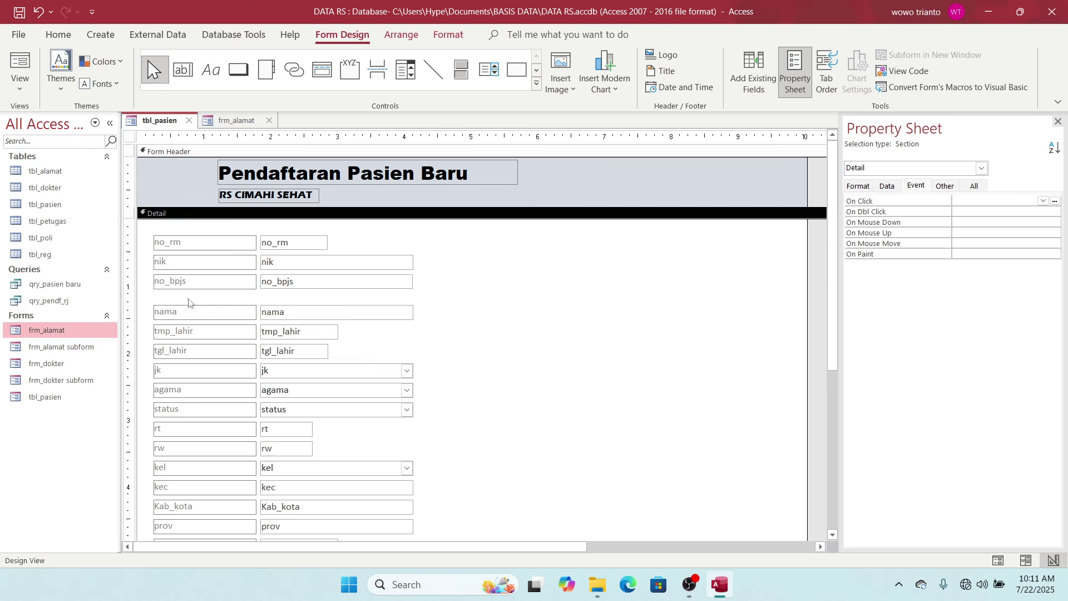
Select only the column of field labels in the Detail section, from no_rm down to nm_penangung, and show the text formatting options
{"action": "mouse_move", "coordinate": [143, 237]}
{"action": "left_mouse_down"}
{"action": "mouse_move", "coordinate": [167, 260]}
{"action": "mouse_move", "coordinate": [220, 418]}
{"action": "mouse_move", "coordinate": [238, 570]}
{"action": "mouse_move", "coordinate": [228, 434]}
{"action": "left_mouse_up"}
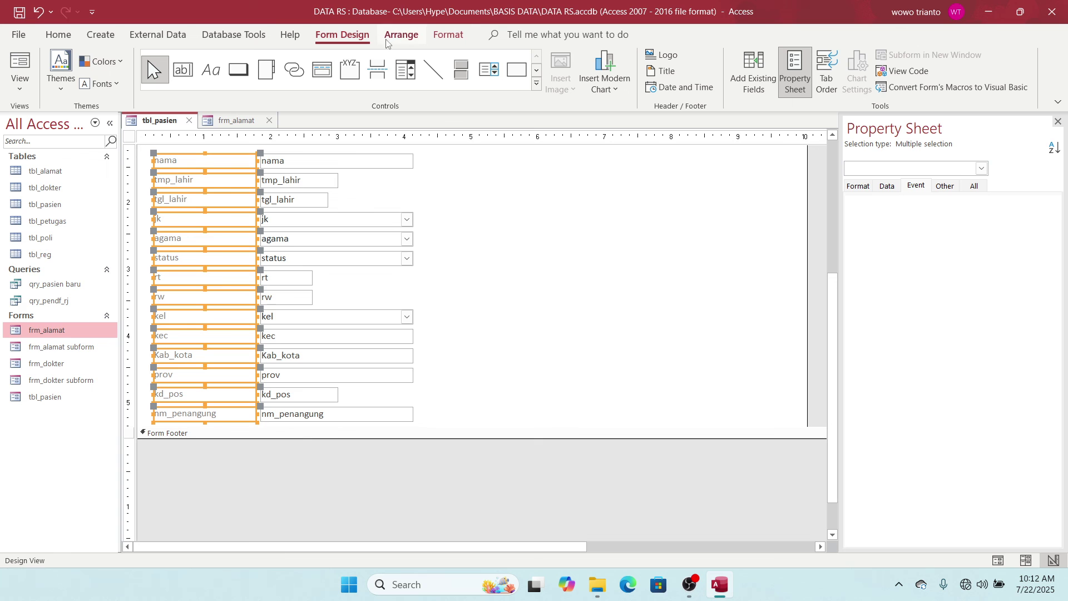
{"action": "left_click", "coordinate": [59, 35]}
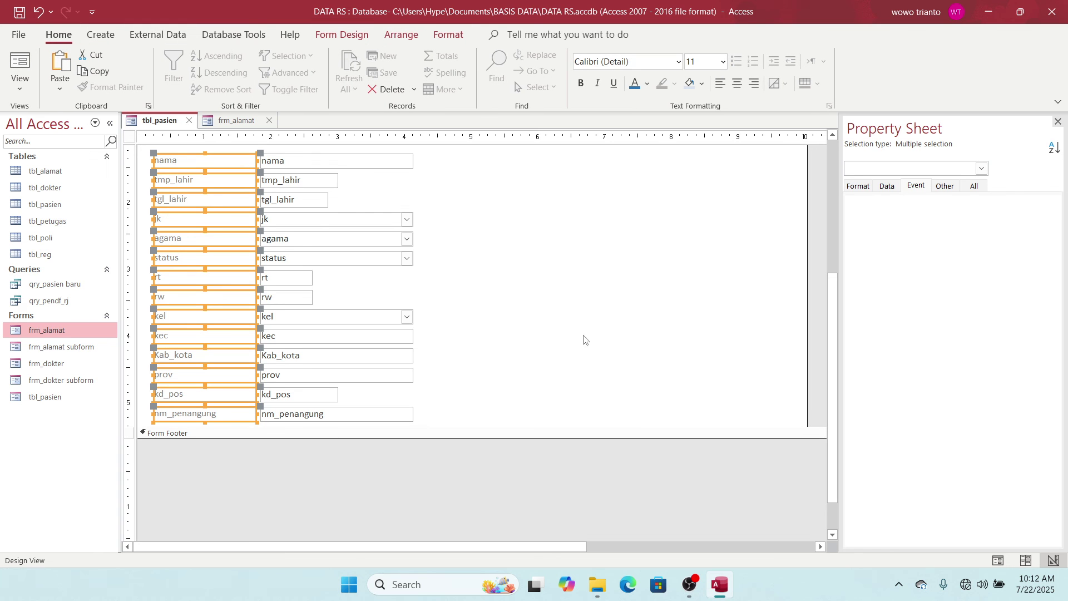
{"action": "left_click", "coordinate": [689, 584]}
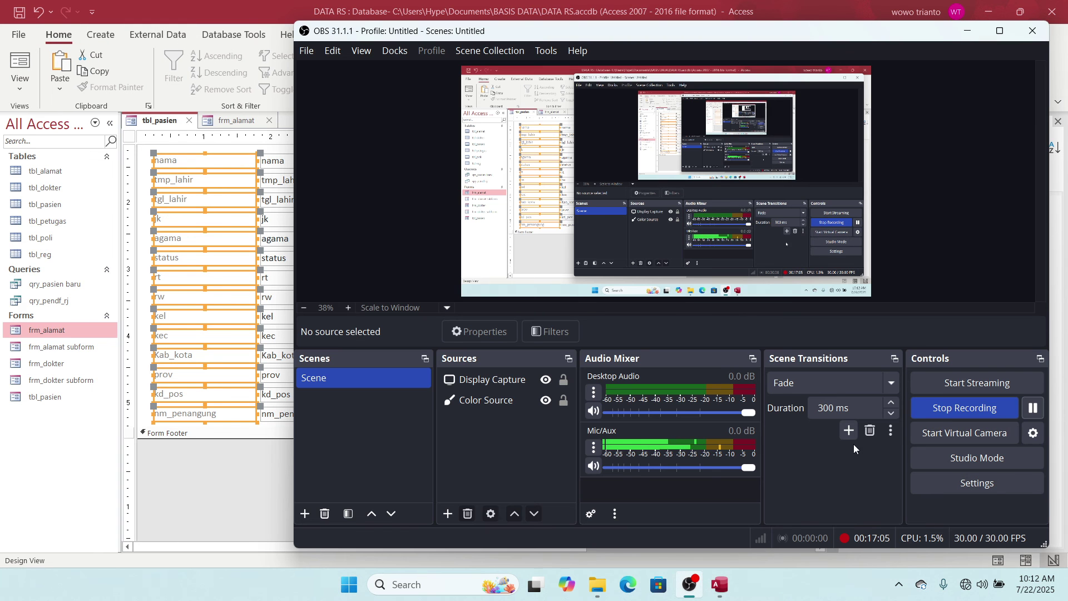